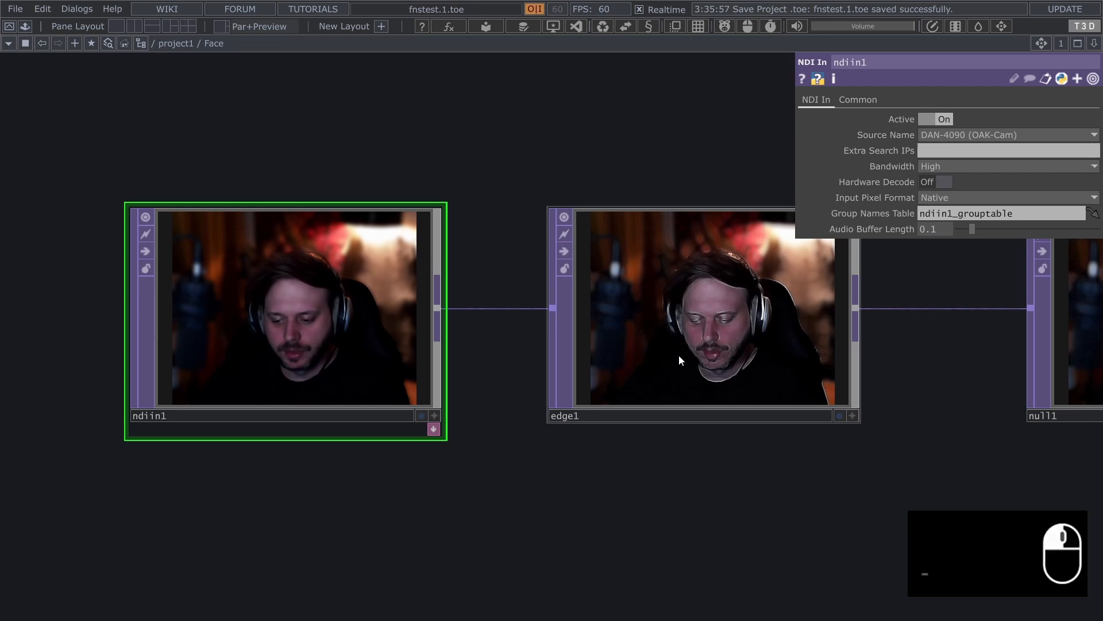
Select the edge1 operator in the Face network to bring up its parameters
left_click(679, 354)
left_click_drag(558, 508, 418, 576)
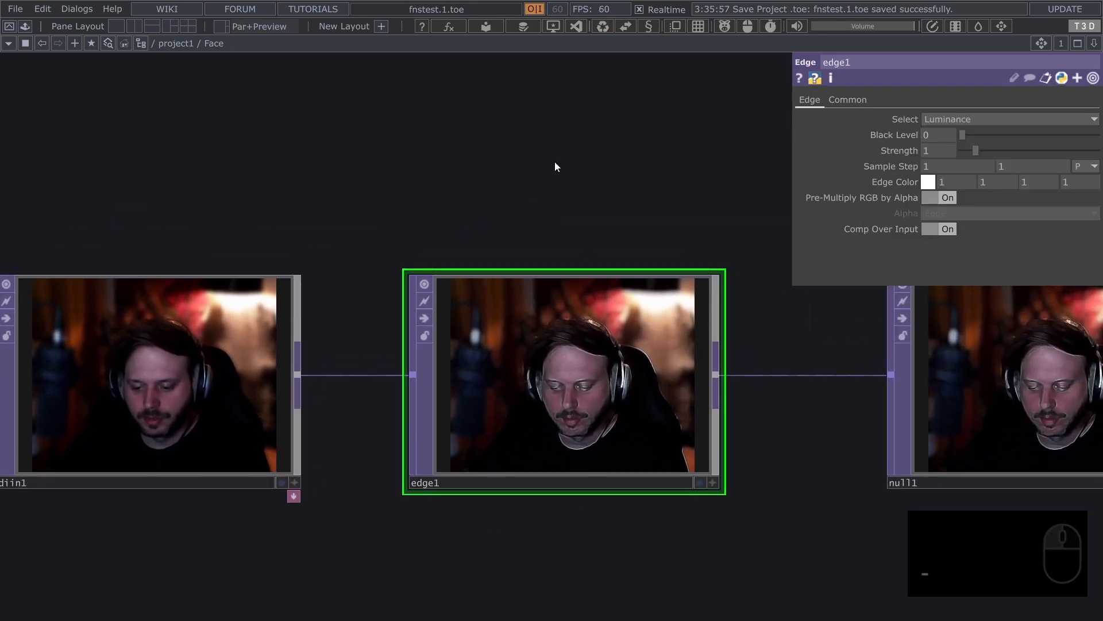
left_click_drag(454, 214, 495, 210)
scroll(557, 217, "up", 2)
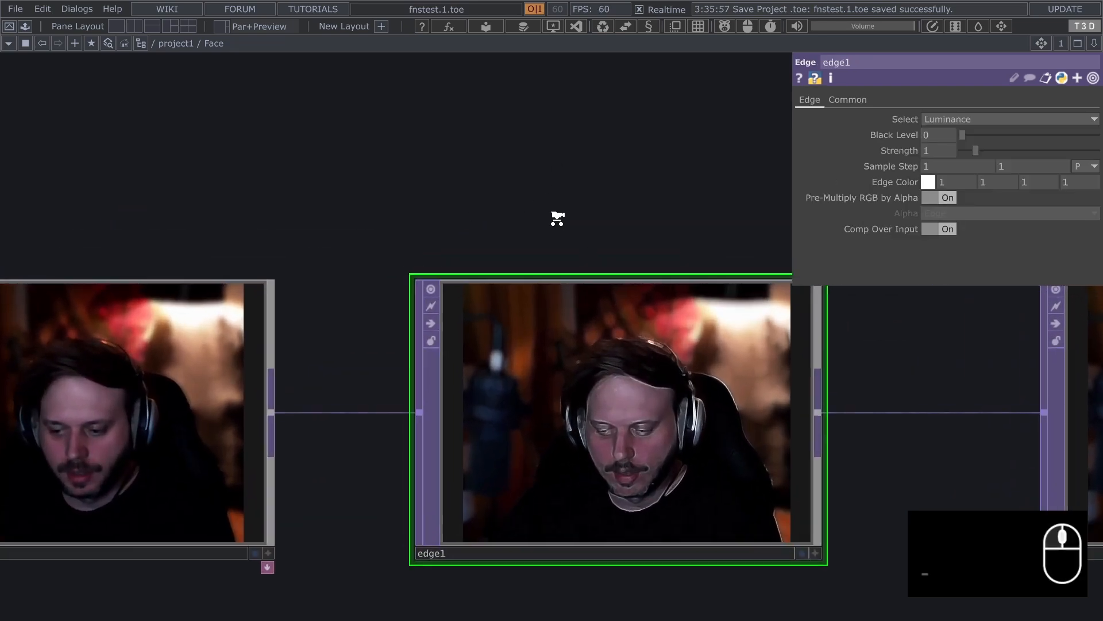
scroll(557, 218, "down", 2)
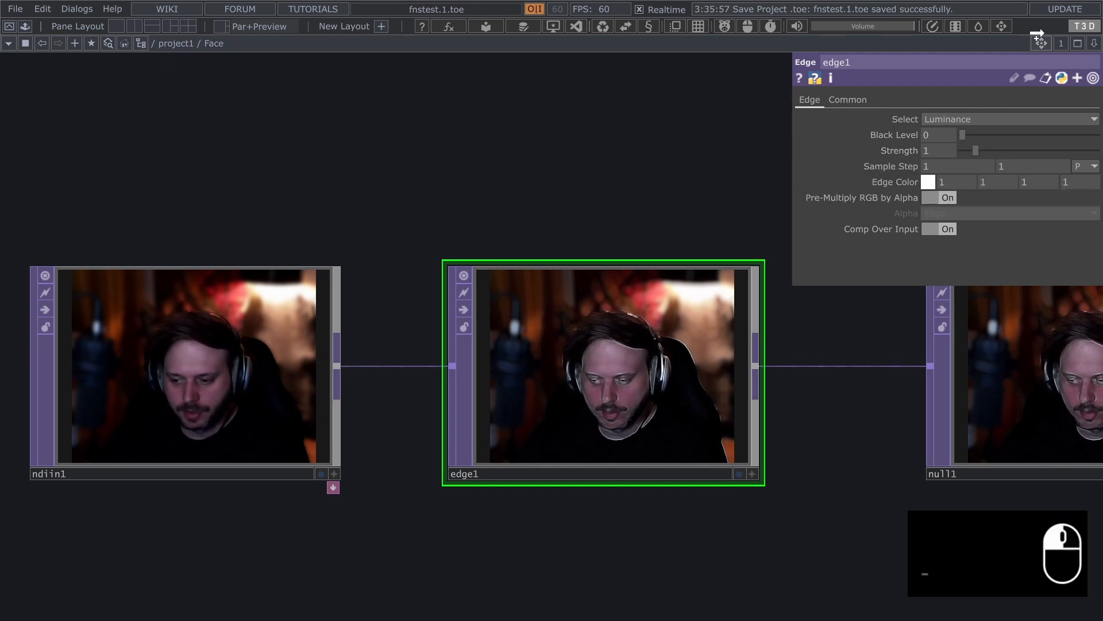
Undo the last parameter change
key("ctrl+z")
key("ctrl+y")
key("ctrl+z")
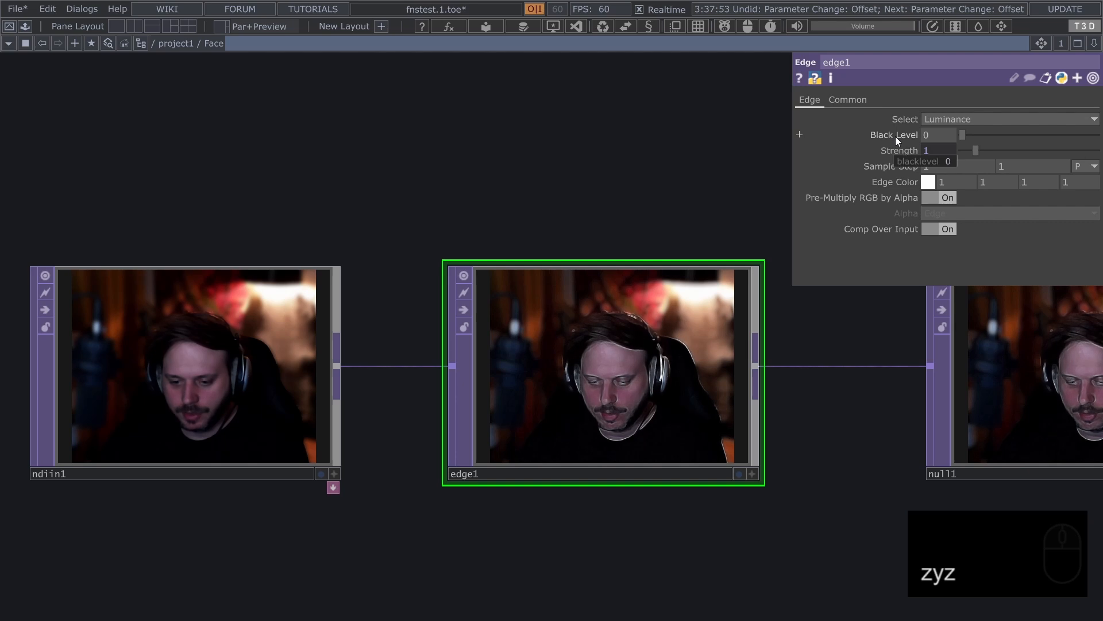
left_click_drag(896, 137, 215, 45)
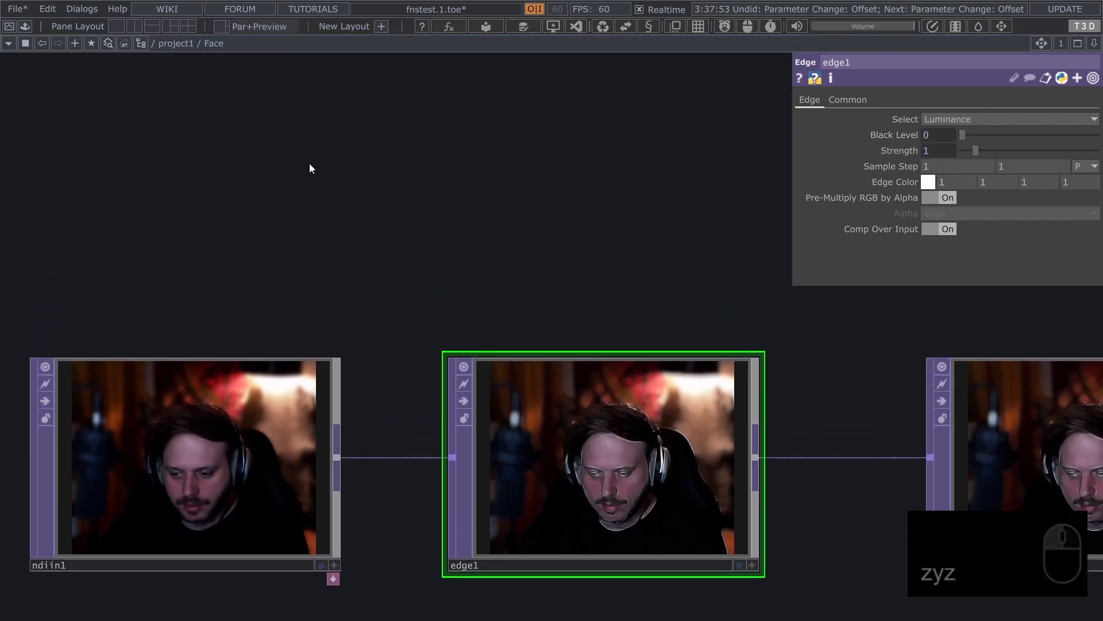
Delete the Strength and Blacklevel custom parameters from the Face component and unbind the references to them
key("ctrl+w")
left_click(424, 141)
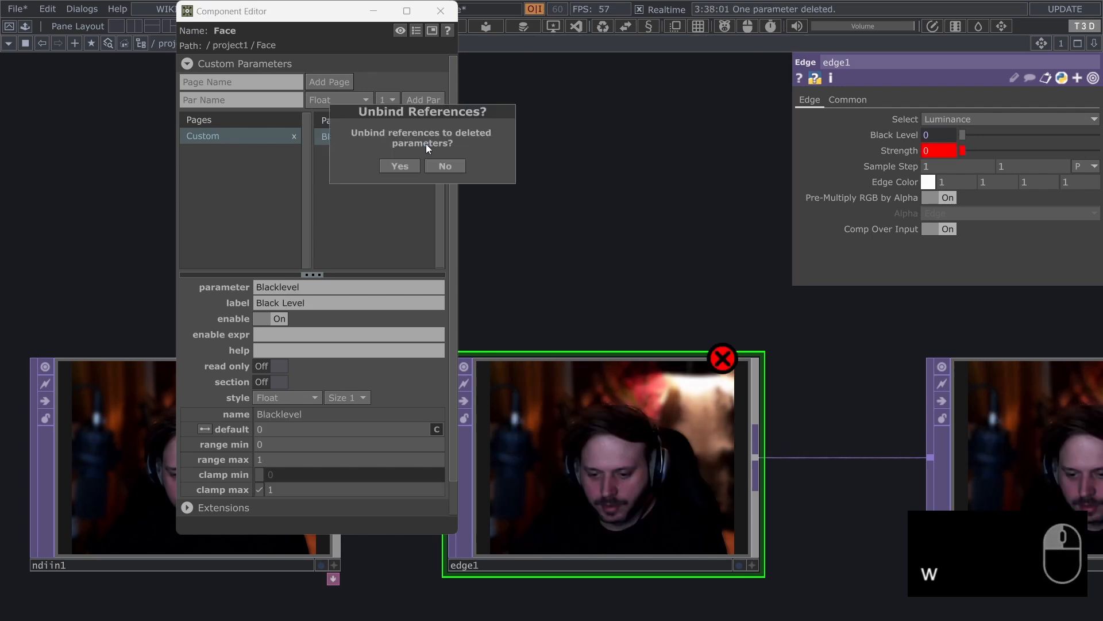
left_click(408, 161)
left_click(439, 135)
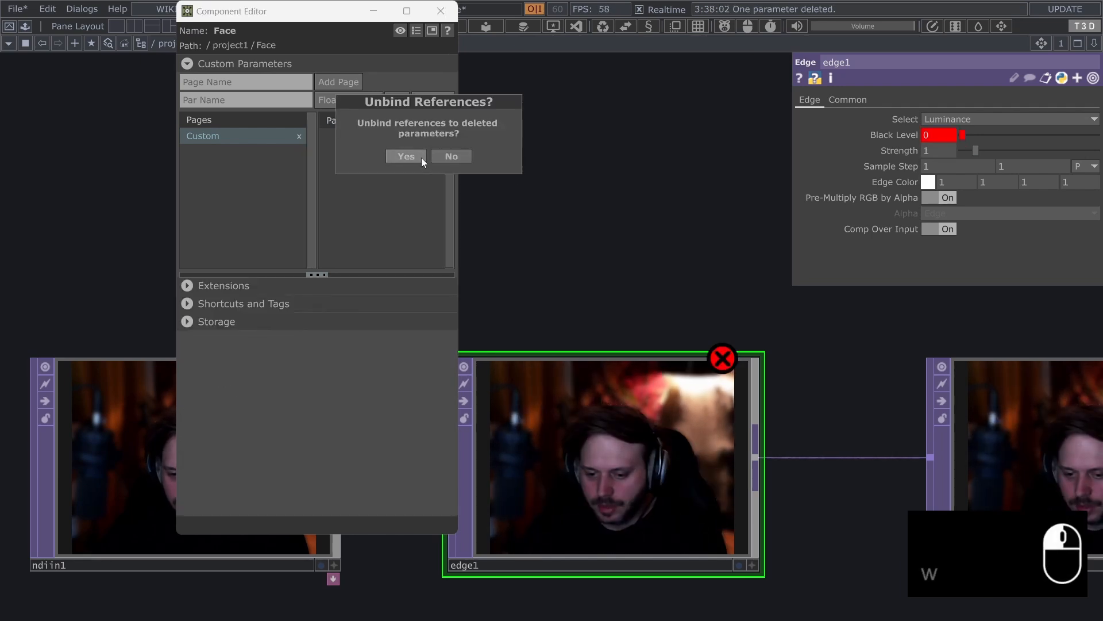
left_click(421, 157)
left_click(433, 11)
left_click_drag(539, 307, 473, 199)
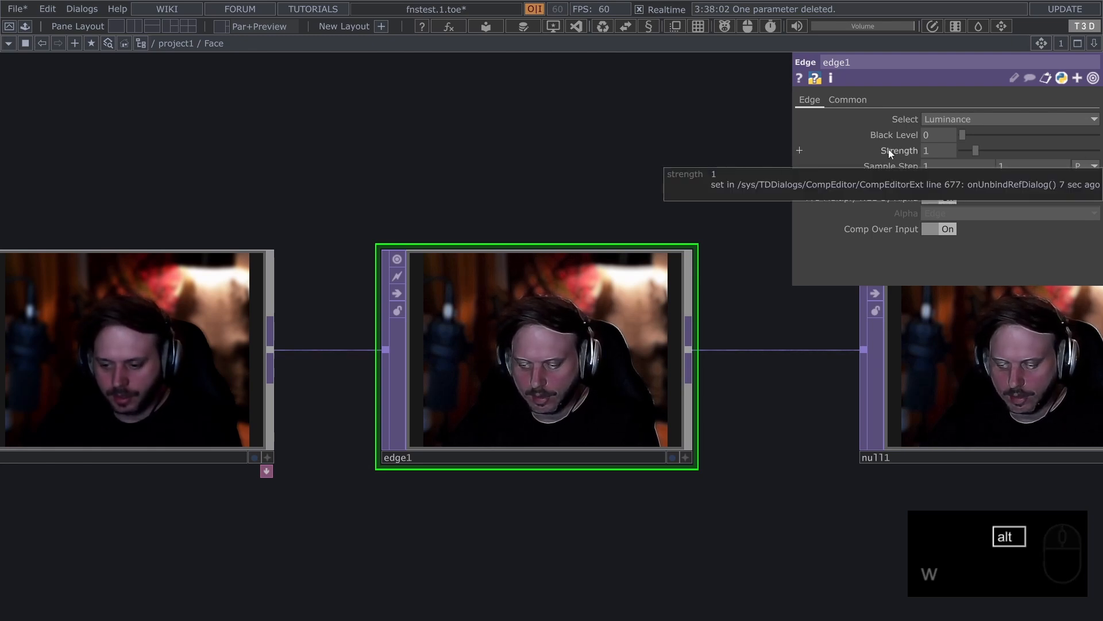
Promote edge1's Strength to the Face component as a bound custom parameter and Black Level as a referenced one
key("alt+x")
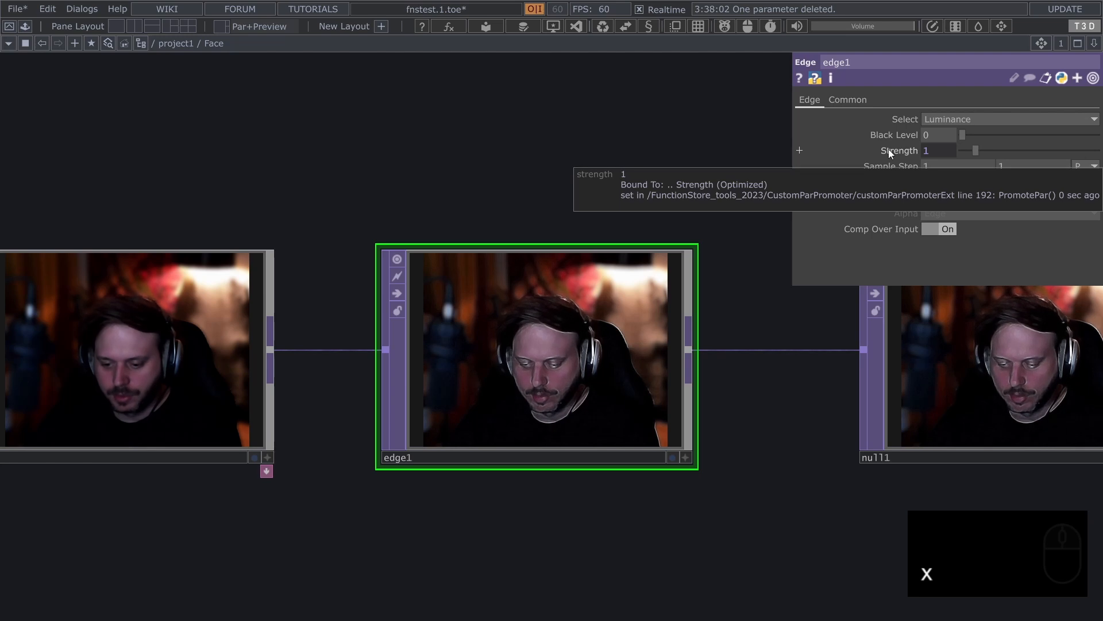
mouse_move(894, 133)
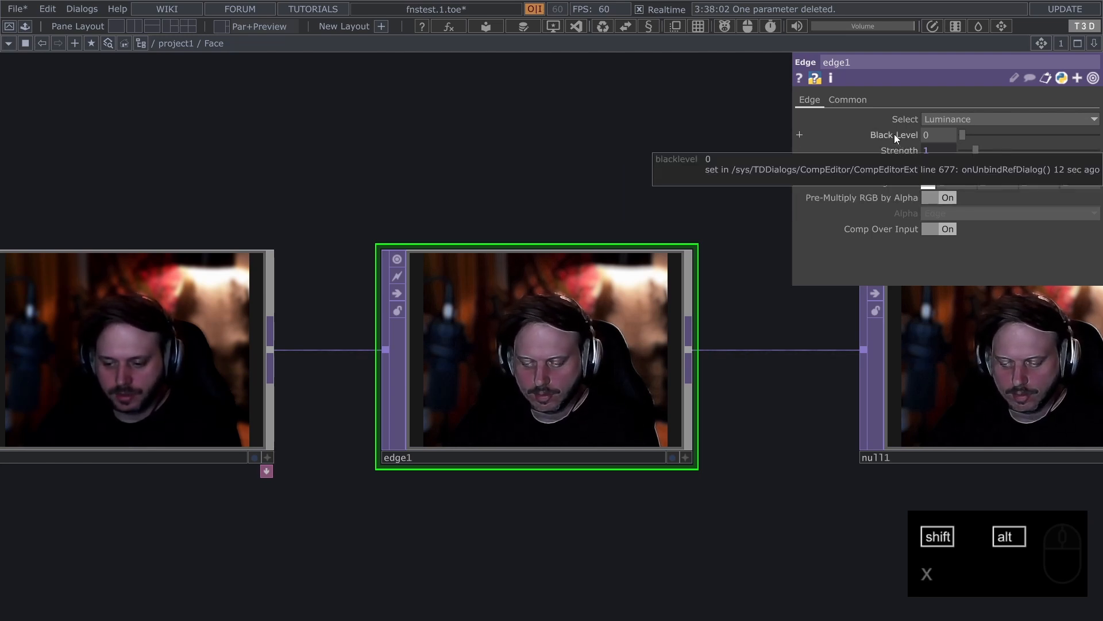
key("shift+alt+x")
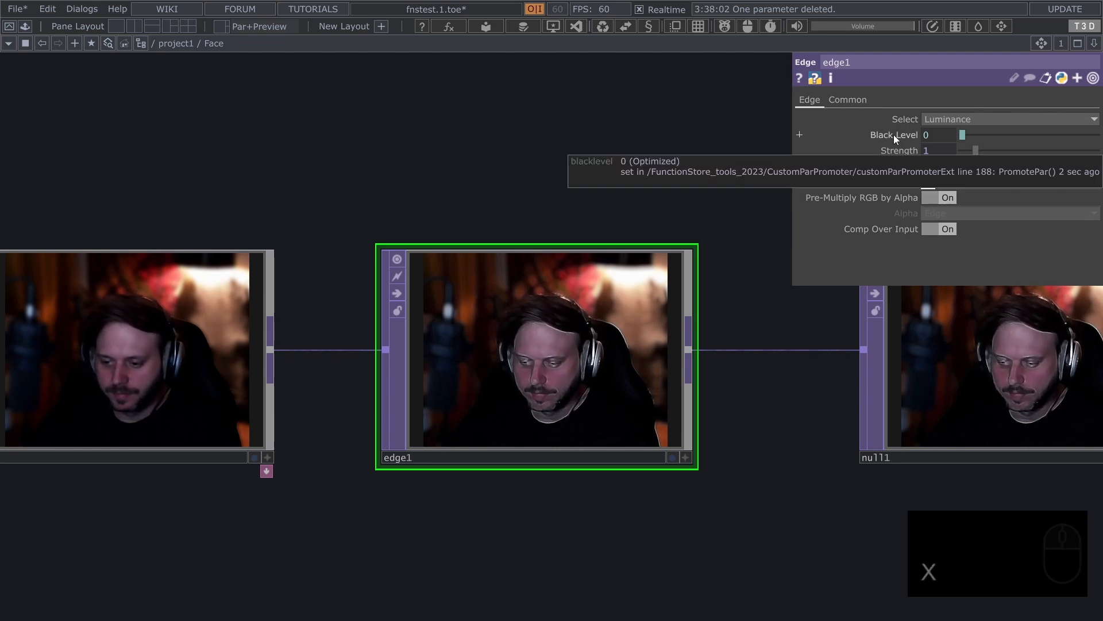
left_click(894, 135)
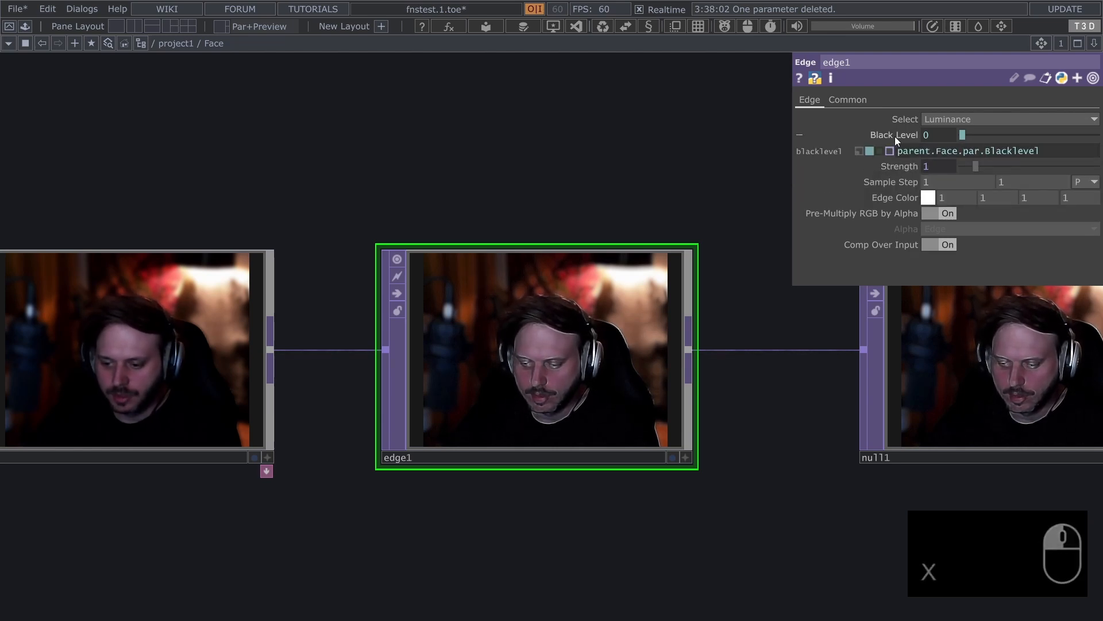
left_click(898, 136)
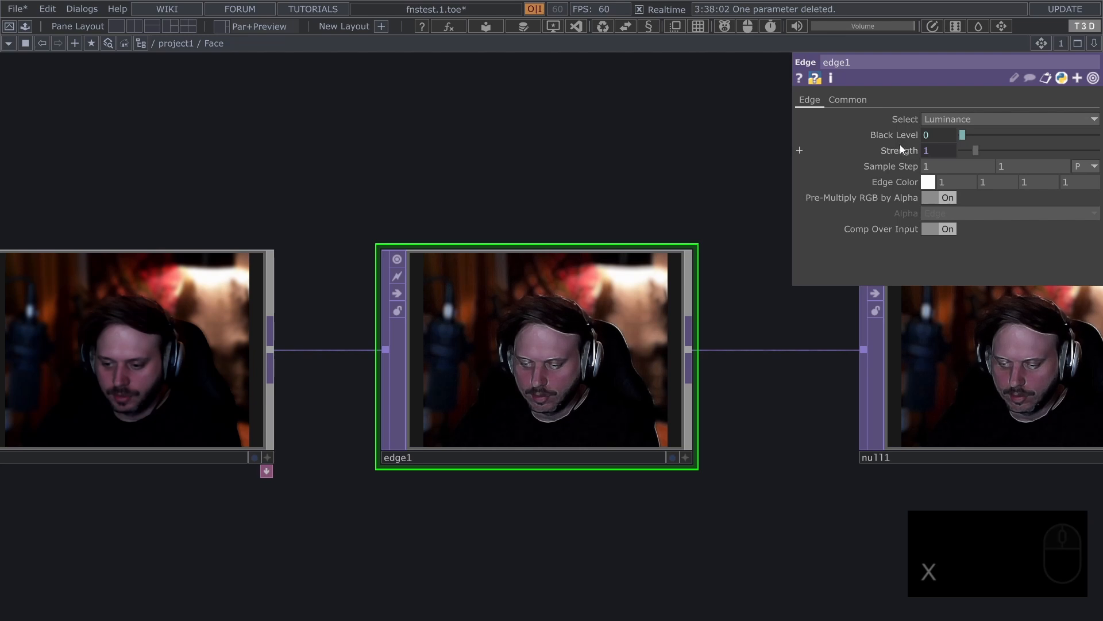
Open the Component Editor for Face at the promoted Strength parameter and switch it to the Blacklevel definition
mouse_move(902, 147)
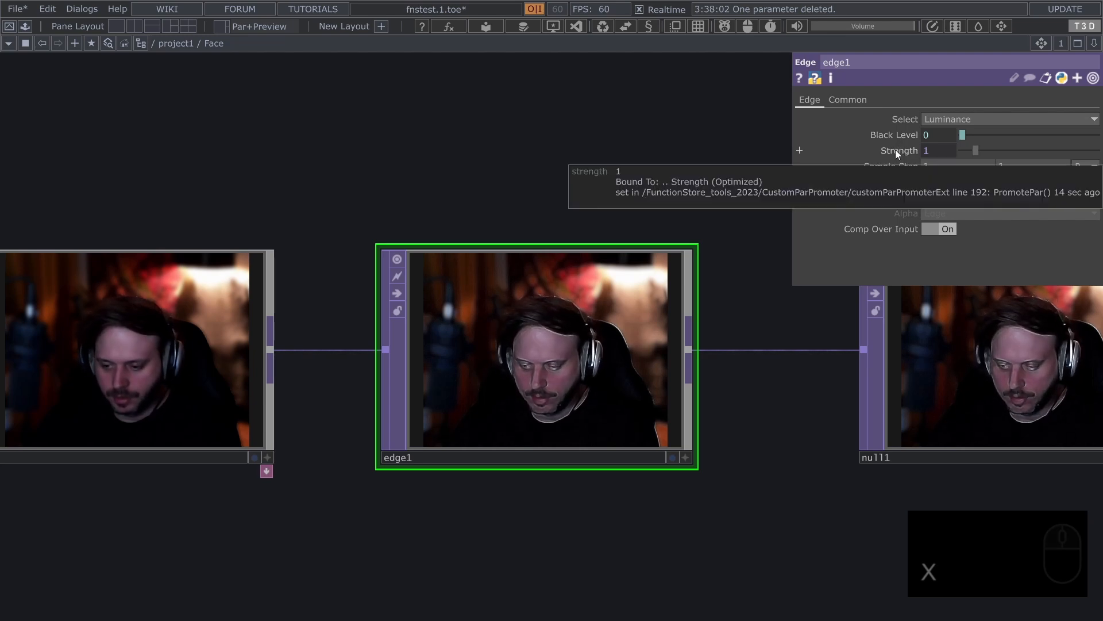
left_click(895, 149, "alt")
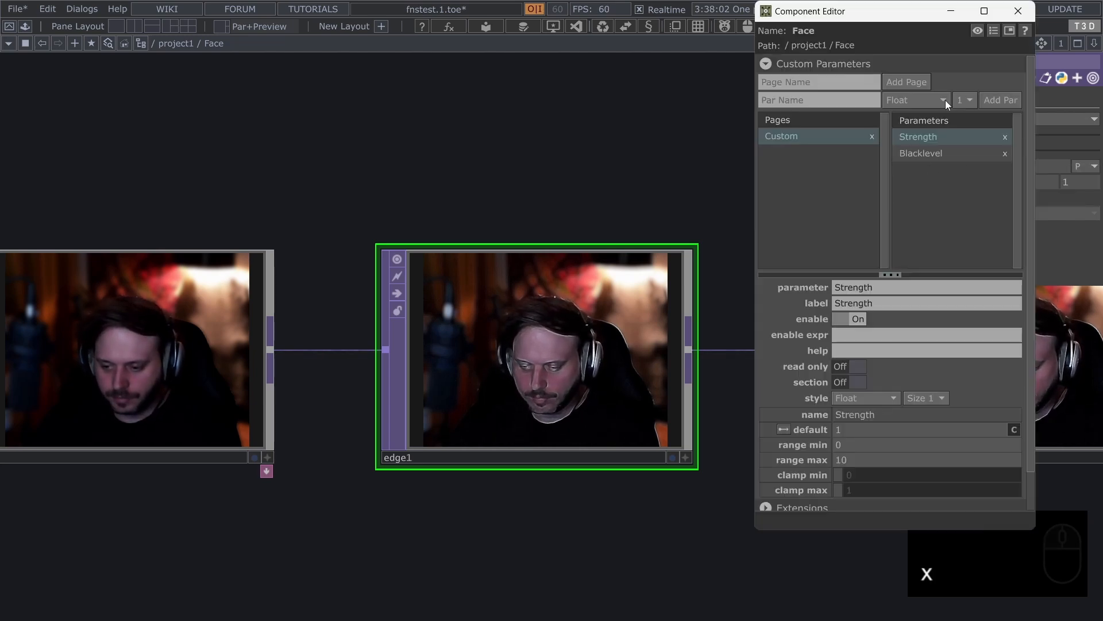
left_click_drag(881, 16, 622, 73)
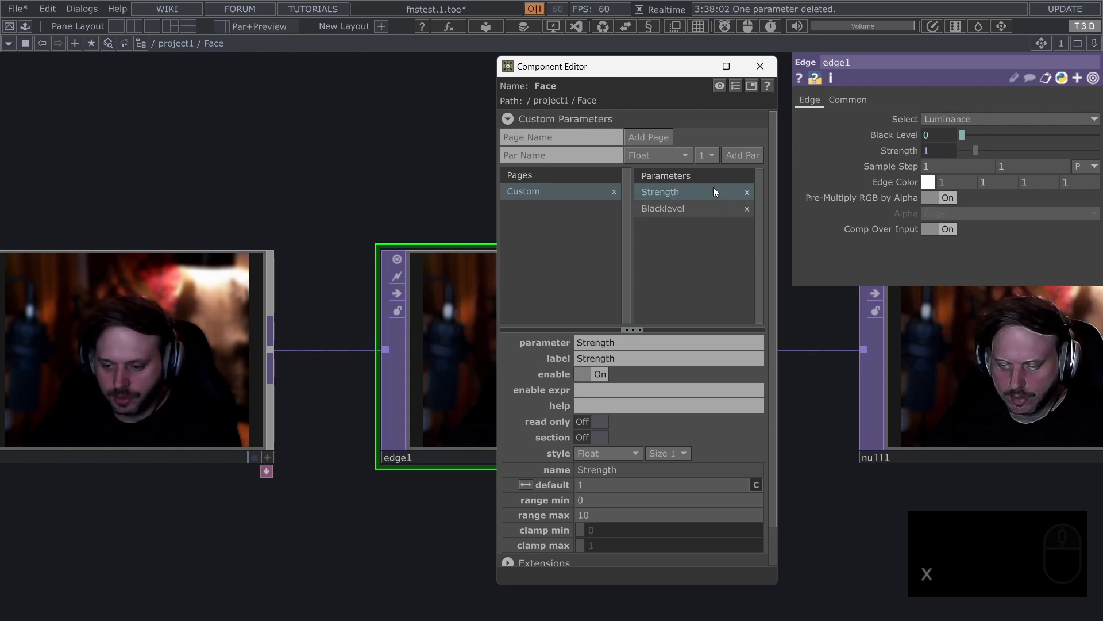
left_click(899, 134, "alt+shift")
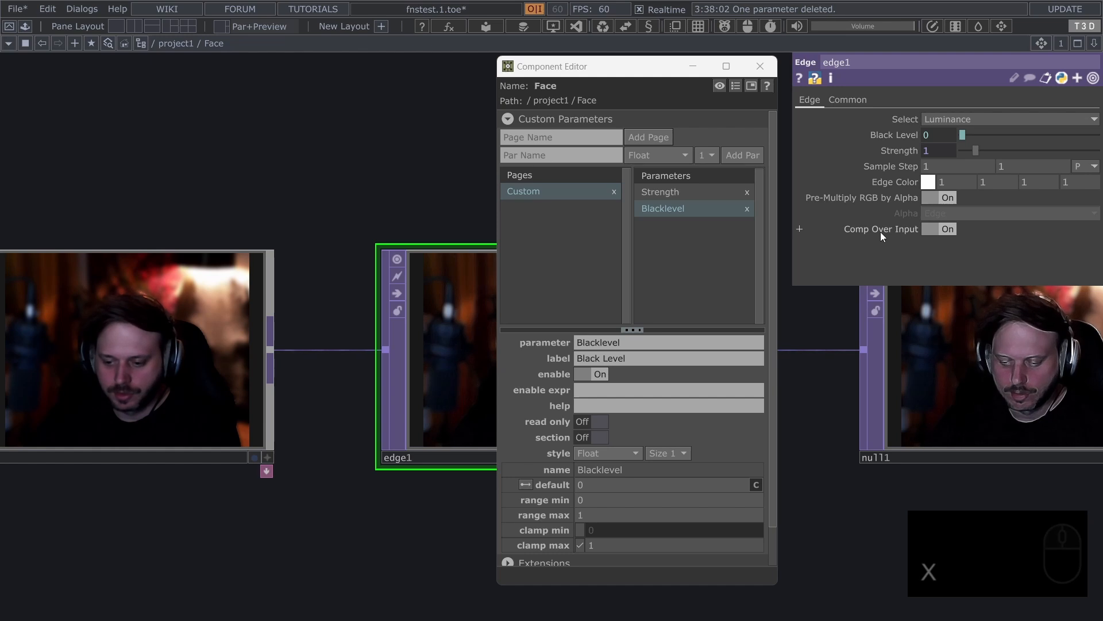
Promote edge1's Comp Over Input as a bound custom parameter and Pre-Multiply RGB by Alpha as a referenced one, closing the Component Editor
key("alt+x")
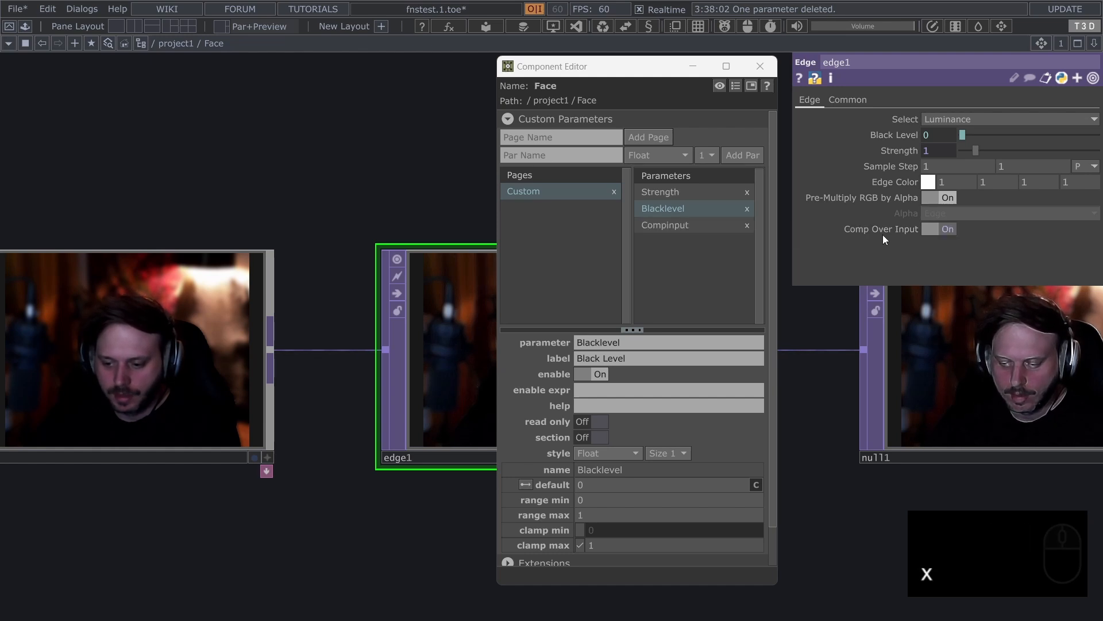
key("alt")
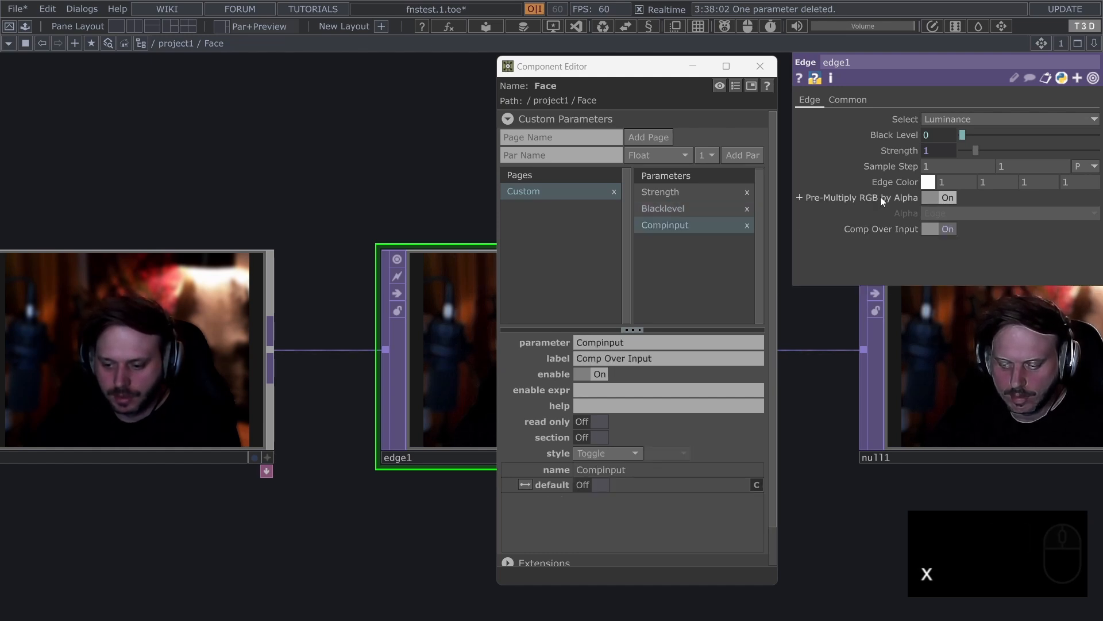
key("shift+alt+x")
key("shift+alt+x")
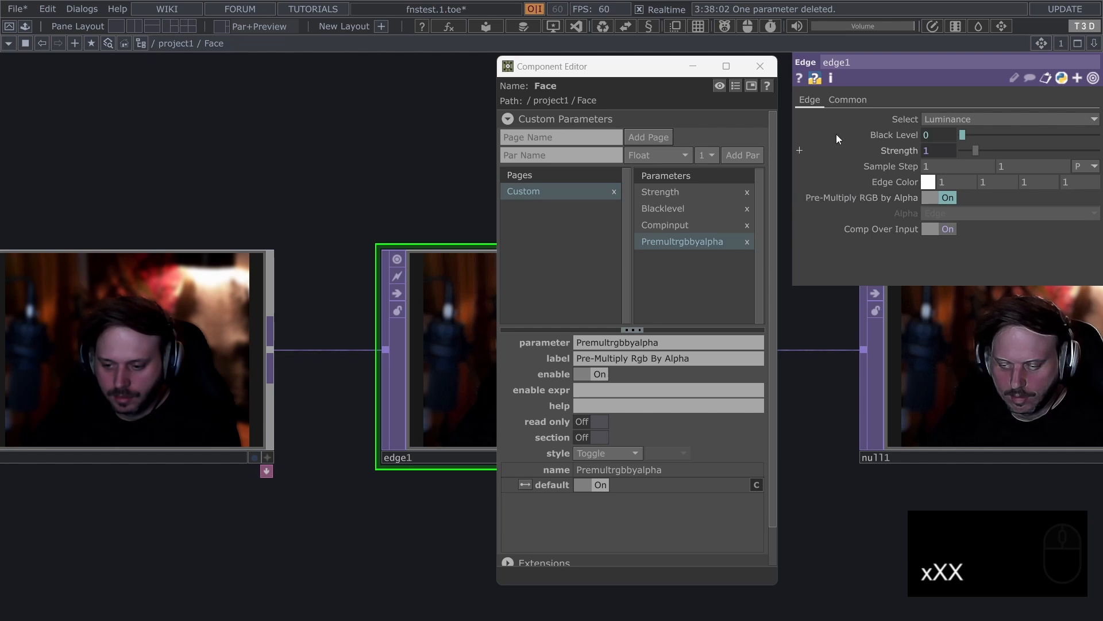
left_click(760, 67)
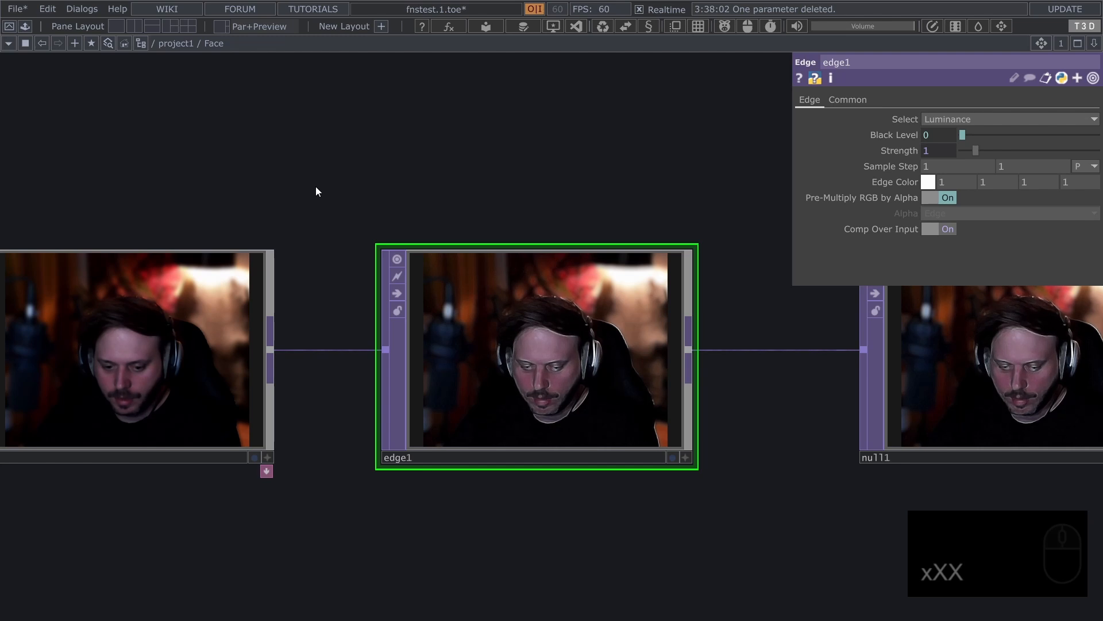
Check the promoted parameters in Face's floating parameter window and return to the project1 network
key("q")
left_click_drag(314, 18, 348, 151)
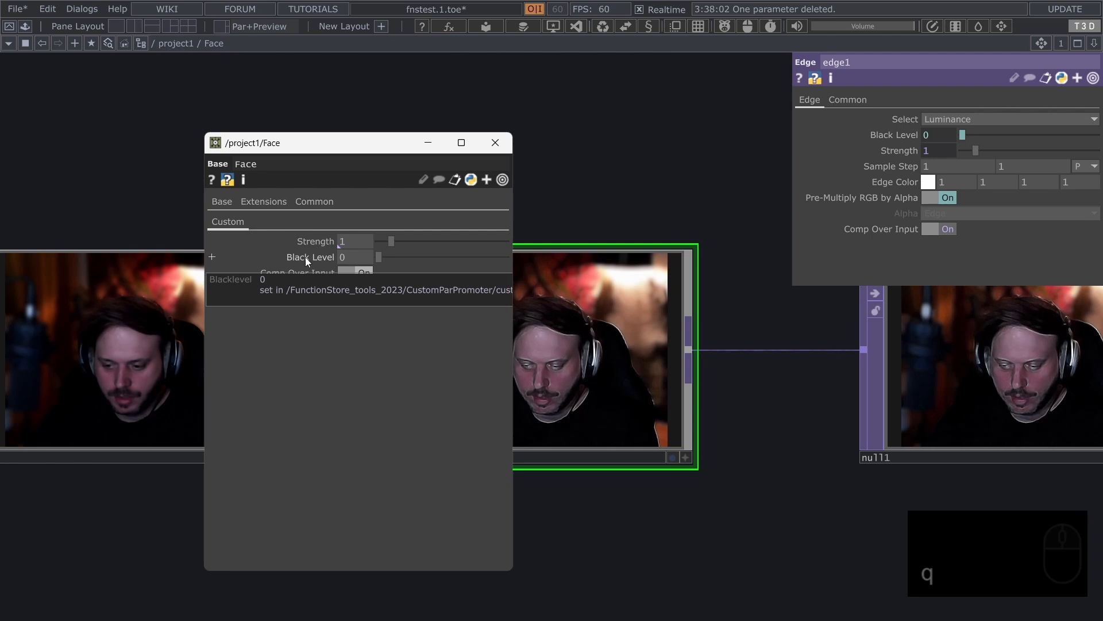
scroll(665, 262, "down", 5)
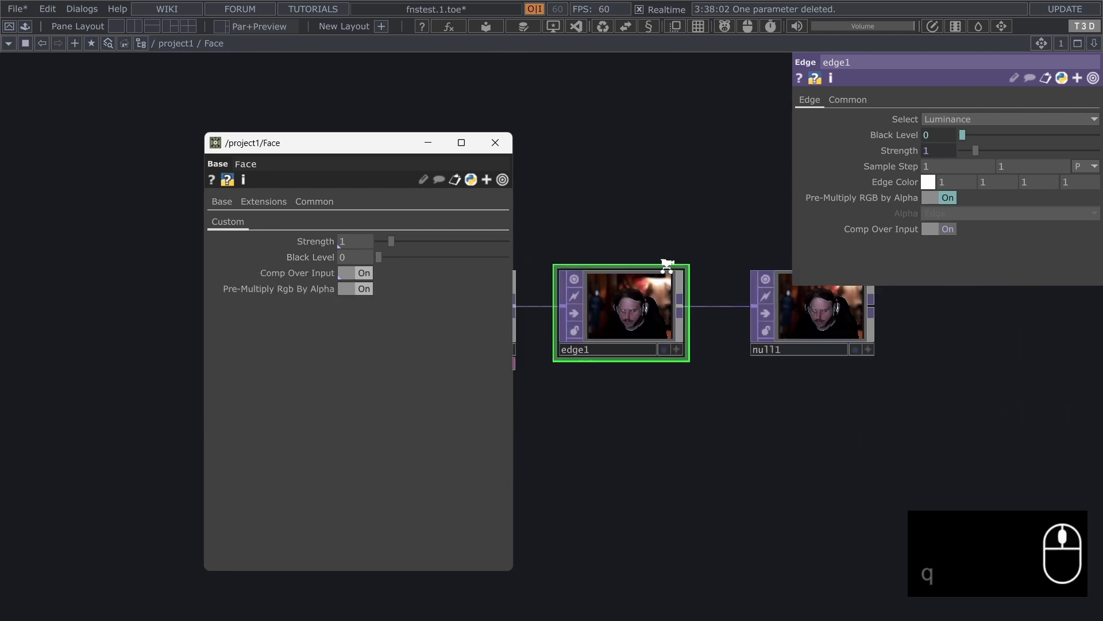
left_click(496, 142)
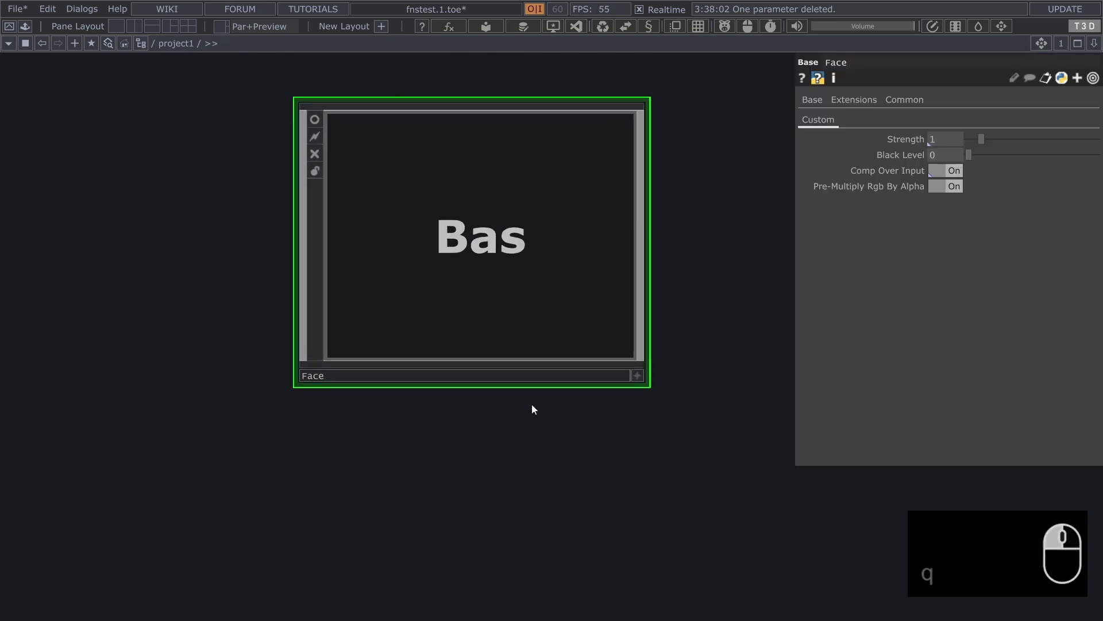
Inspect the Component Editor definitions of Face's Black Level and Pre-Multiply Rgb By Alpha parameters directly from its custom page
left_click(893, 151, "alt")
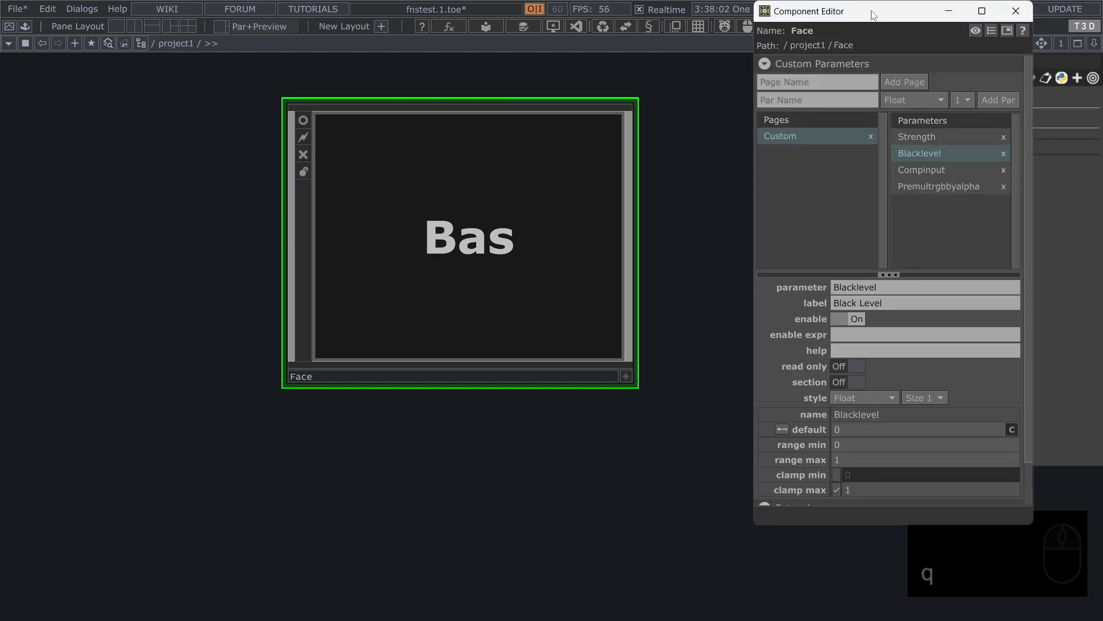
left_click_drag(872, 15, 470, 88)
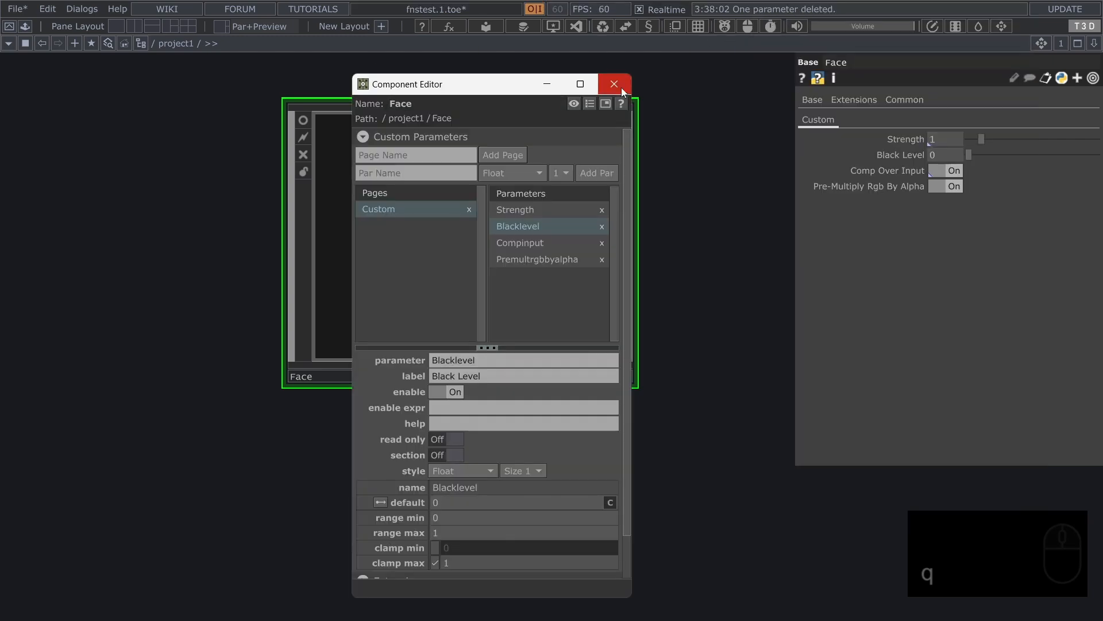
left_click(614, 83)
left_click(907, 184, "alt")
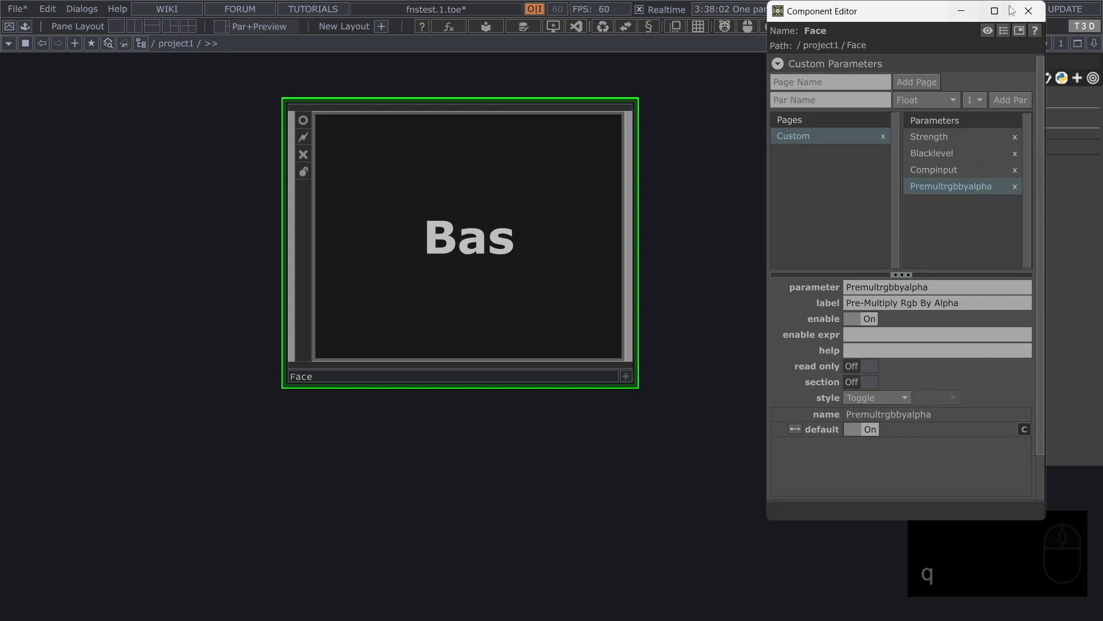
left_click(1028, 10)
left_click(910, 153, "alt")
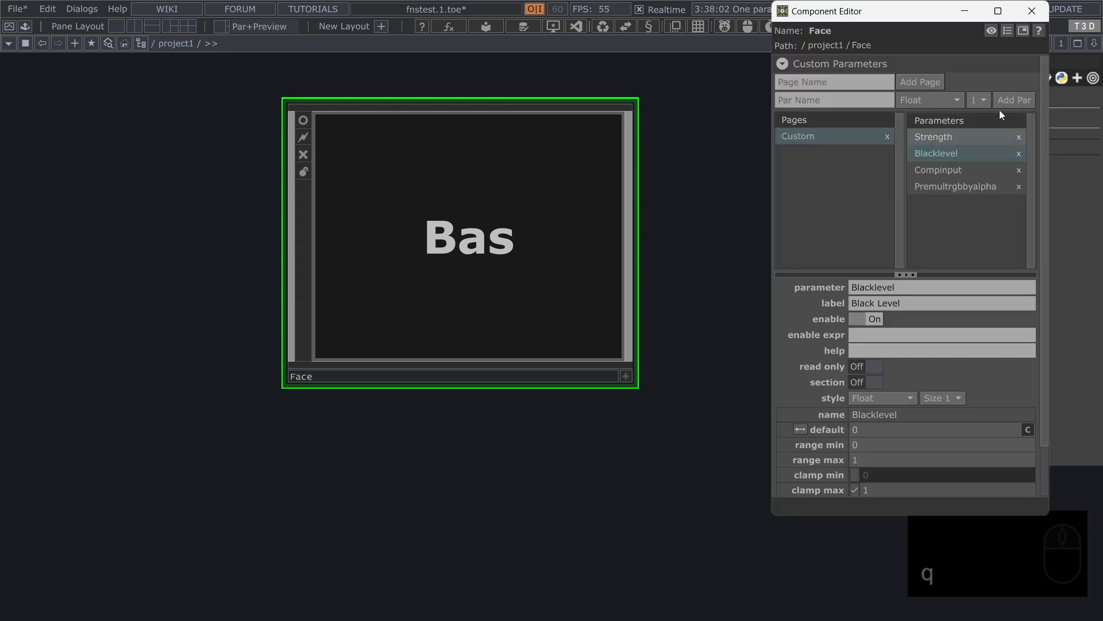
left_click(1039, 22)
Add a second custom page to the Face component and create a single-value Float parameter on it
right_click(552, 216)
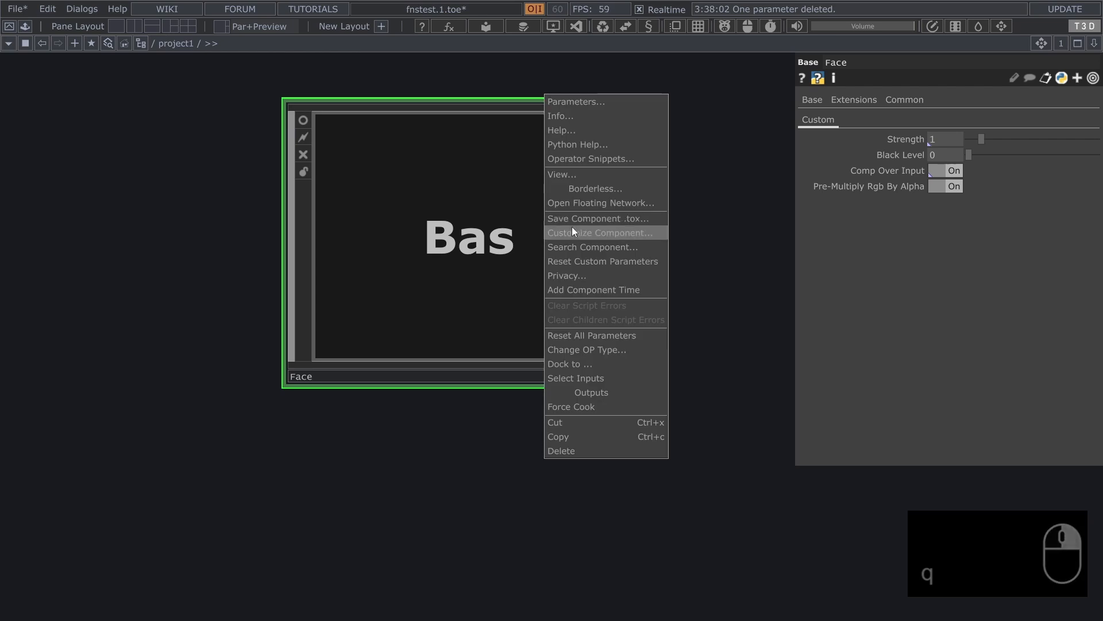
left_click(574, 228)
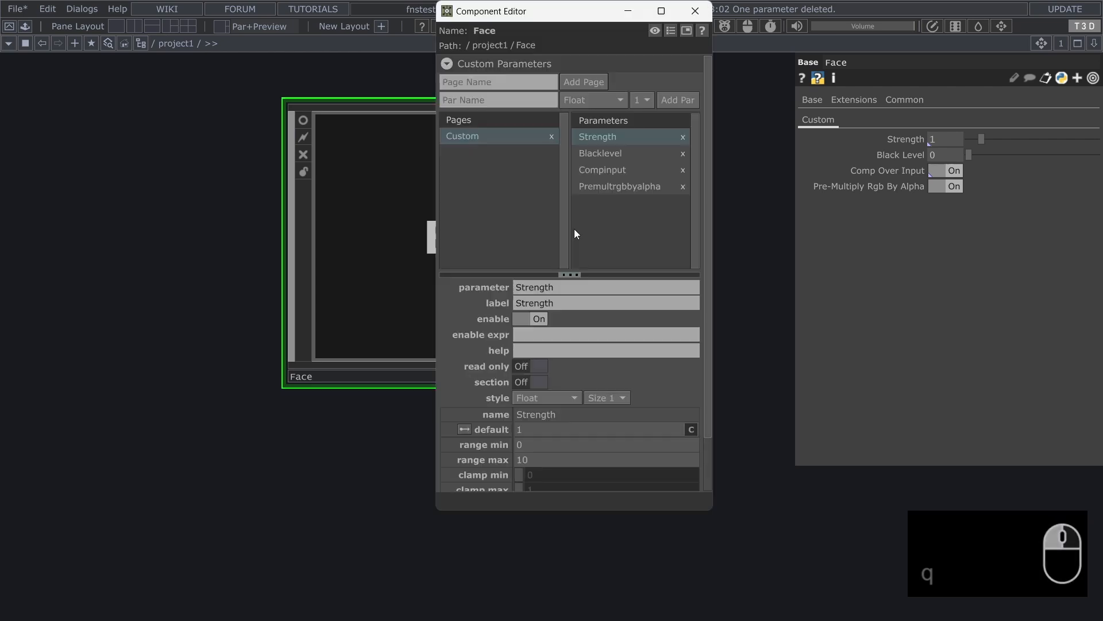
left_click(568, 84)
left_click(613, 96)
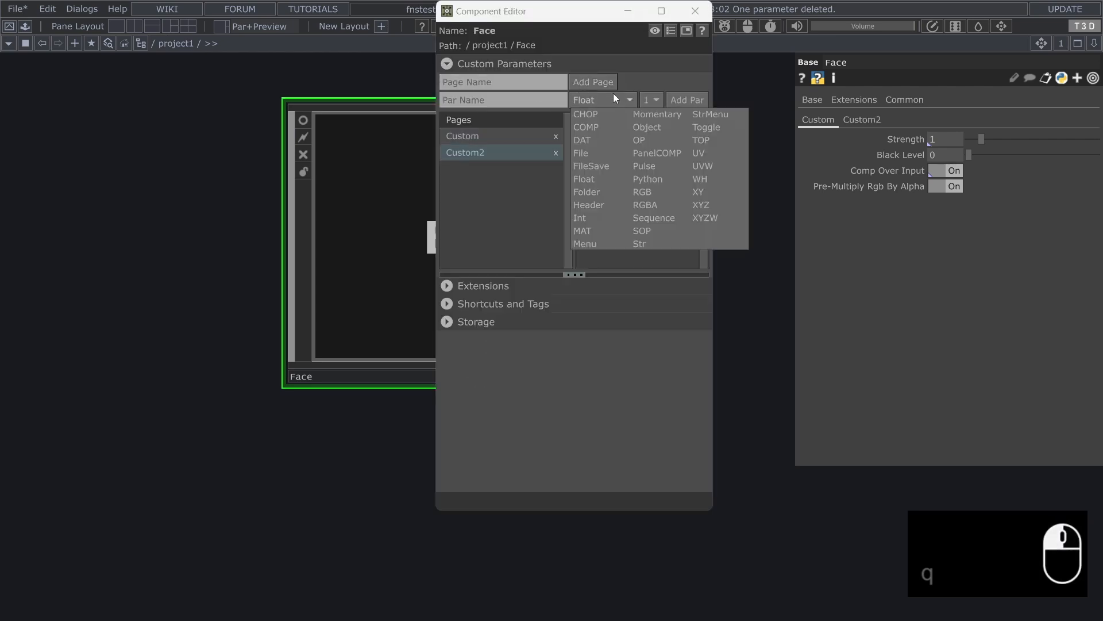
left_click(692, 100)
left_click(694, 11)
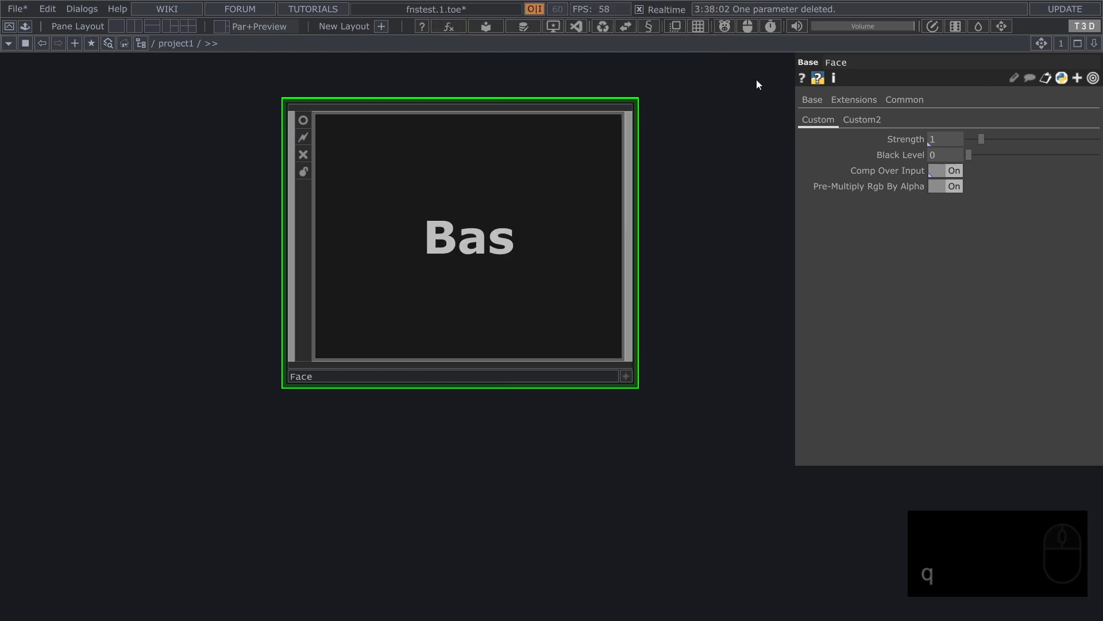
Open the Component Editor at the new Float parameter from Face's Custom2 page
left_click(865, 120)
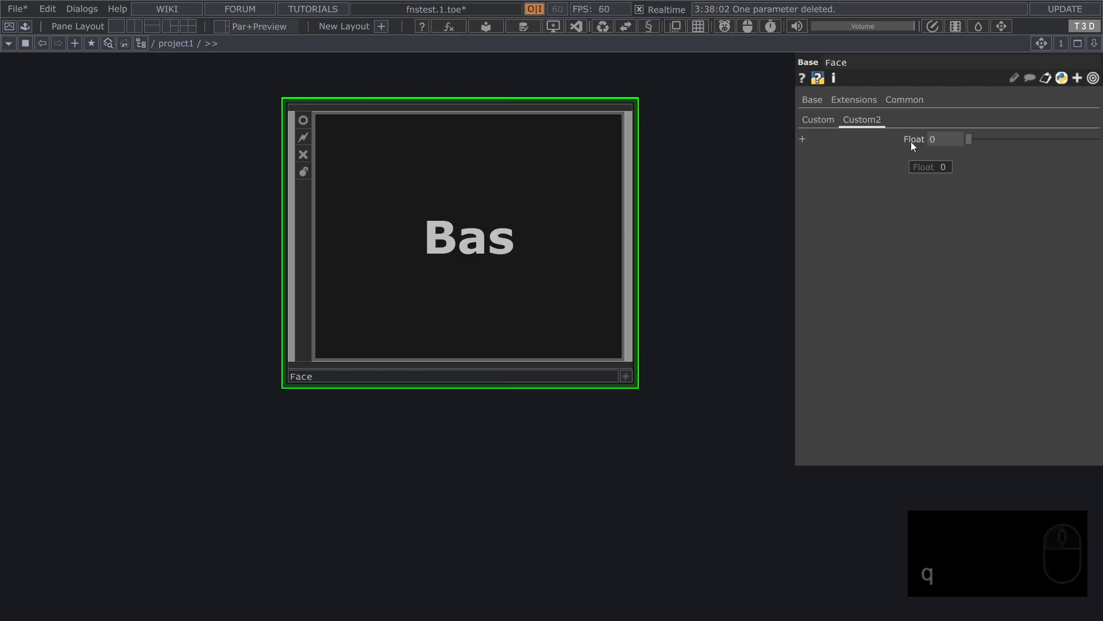
left_click(909, 140, "alt")
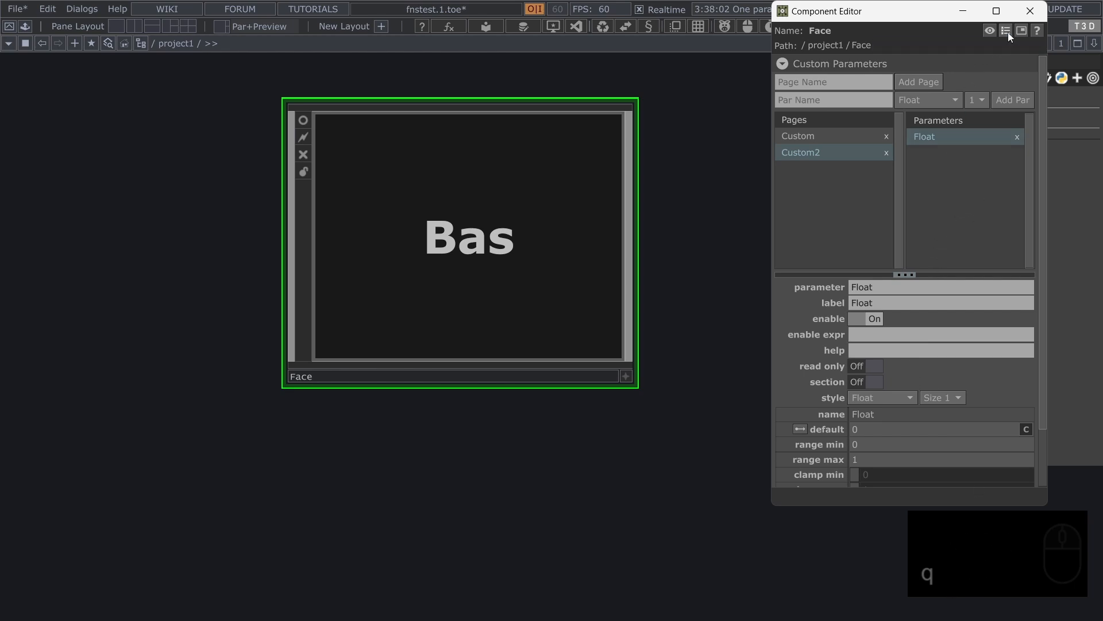
left_click(1029, 11)
left_click(908, 139, "alt")
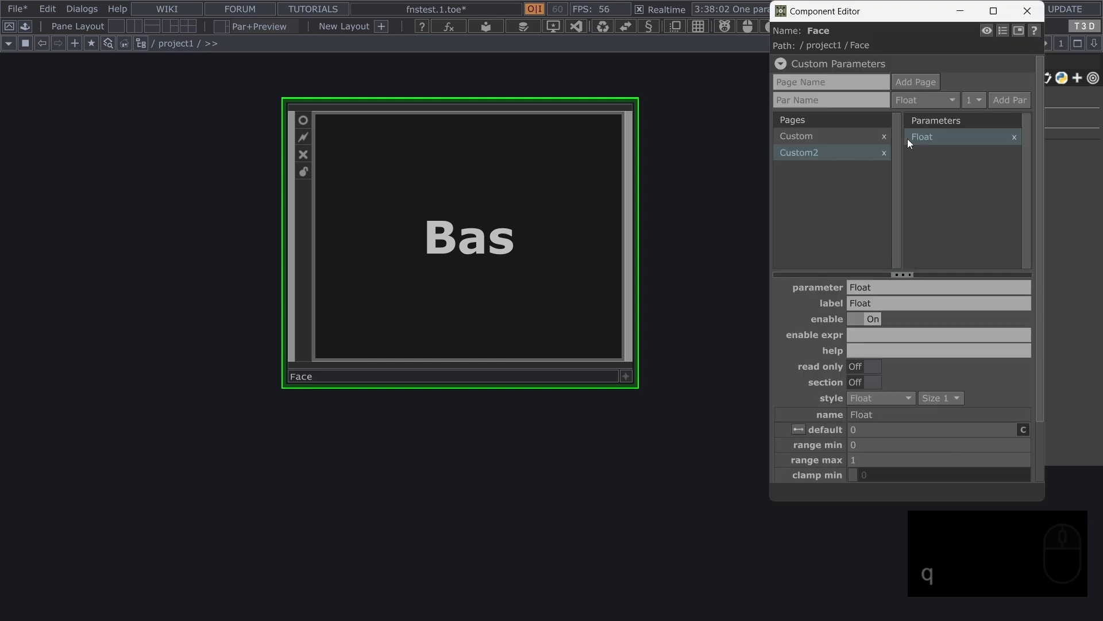
Close the Component Editor and enter the Face component's network at edge1
left_click(1029, 11)
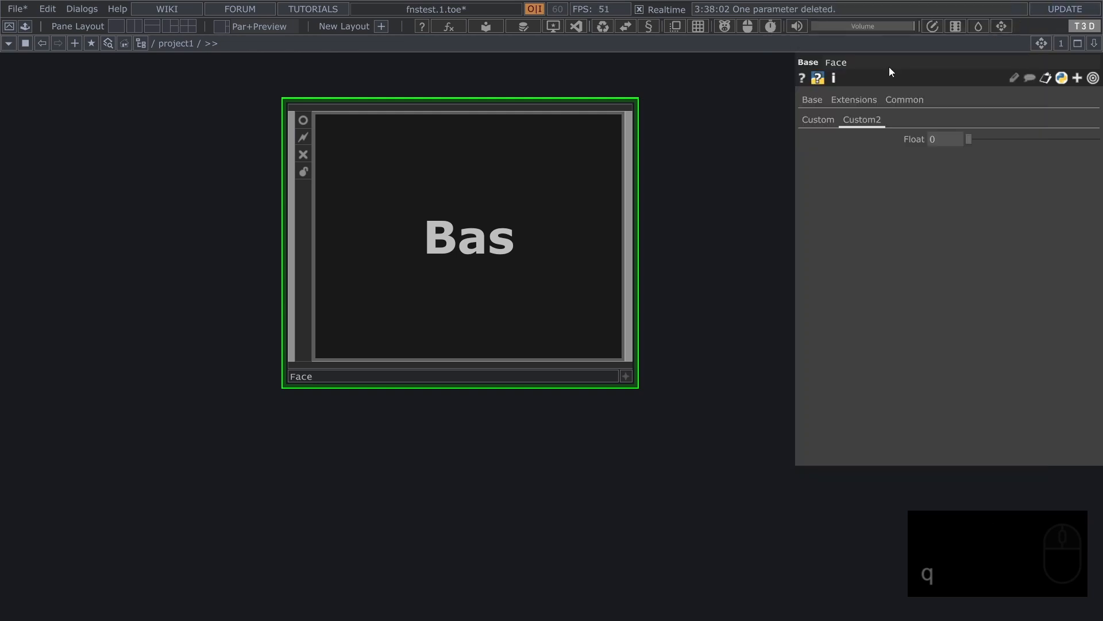
double_click(532, 192)
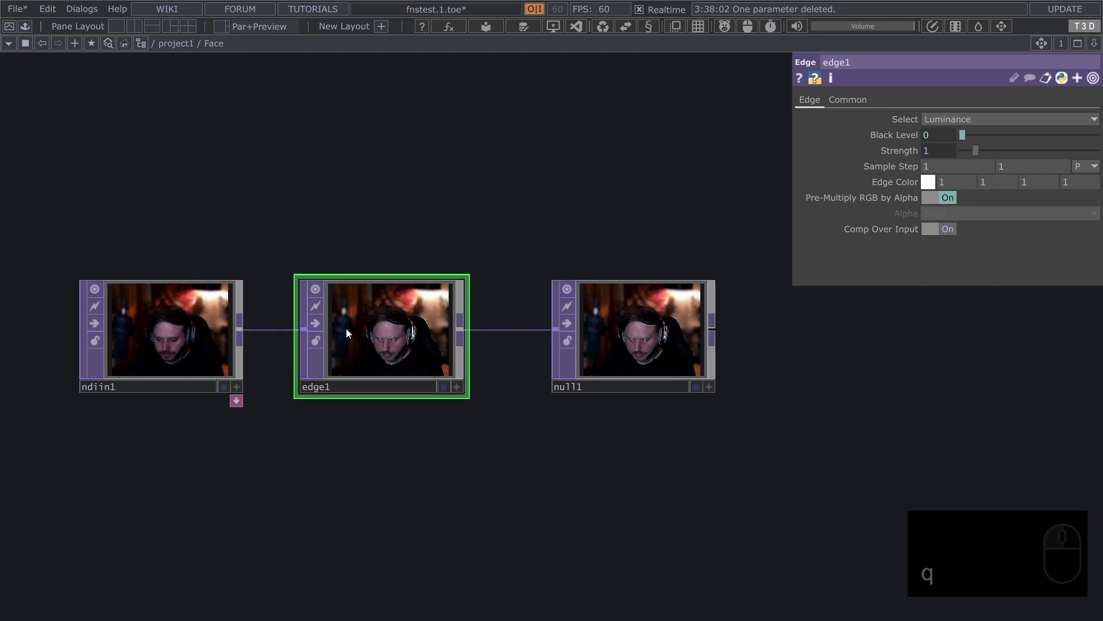
scroll(345, 333, "up", 5)
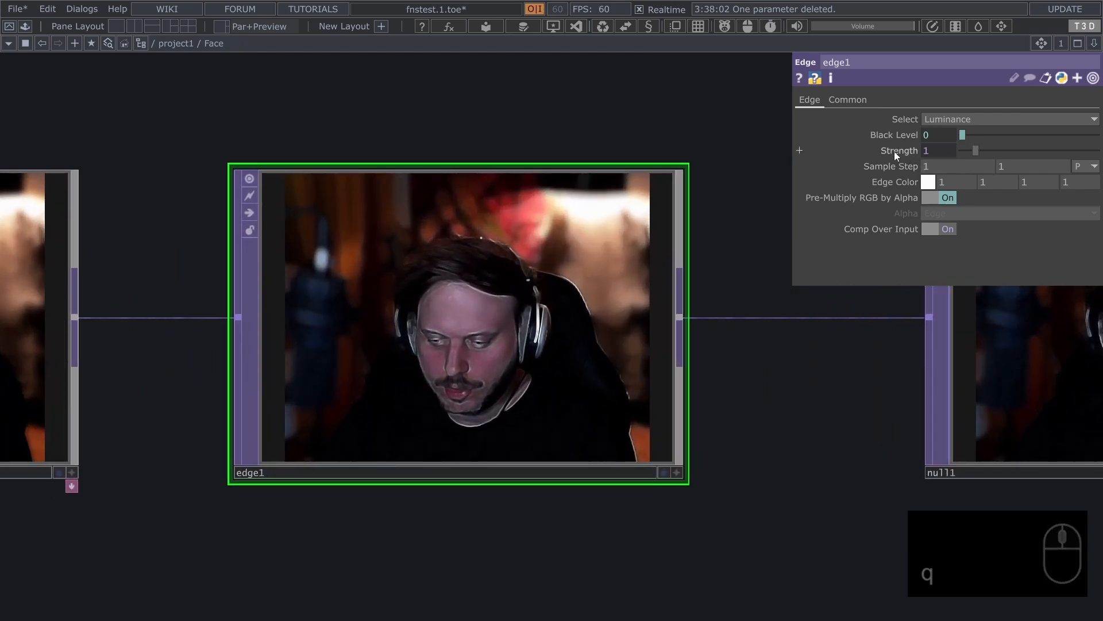
left_click(895, 151)
left_click(895, 151)
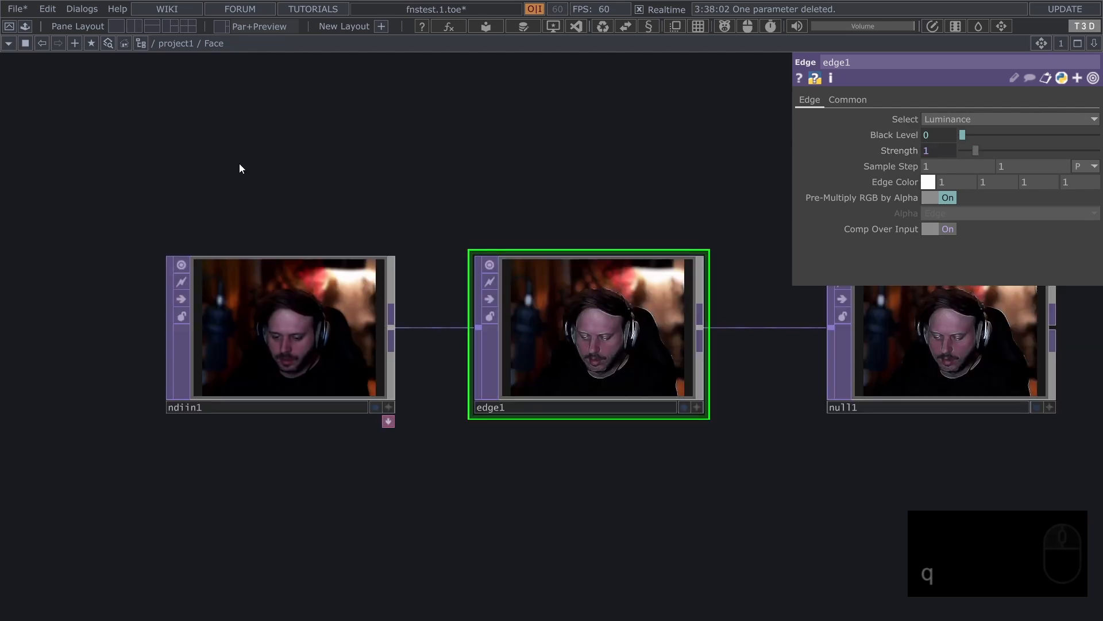
View the floating parameter windows of Face and its parent project1 directly from the network path
left_click_drag(239, 163, 313, 143)
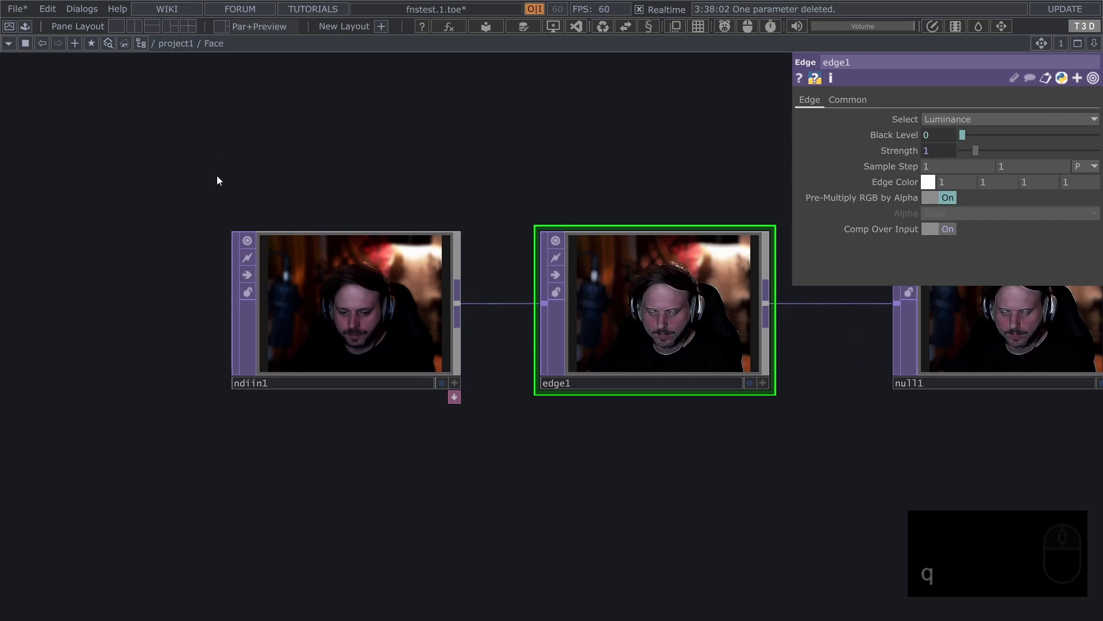
left_click_drag(218, 176, 230, 103)
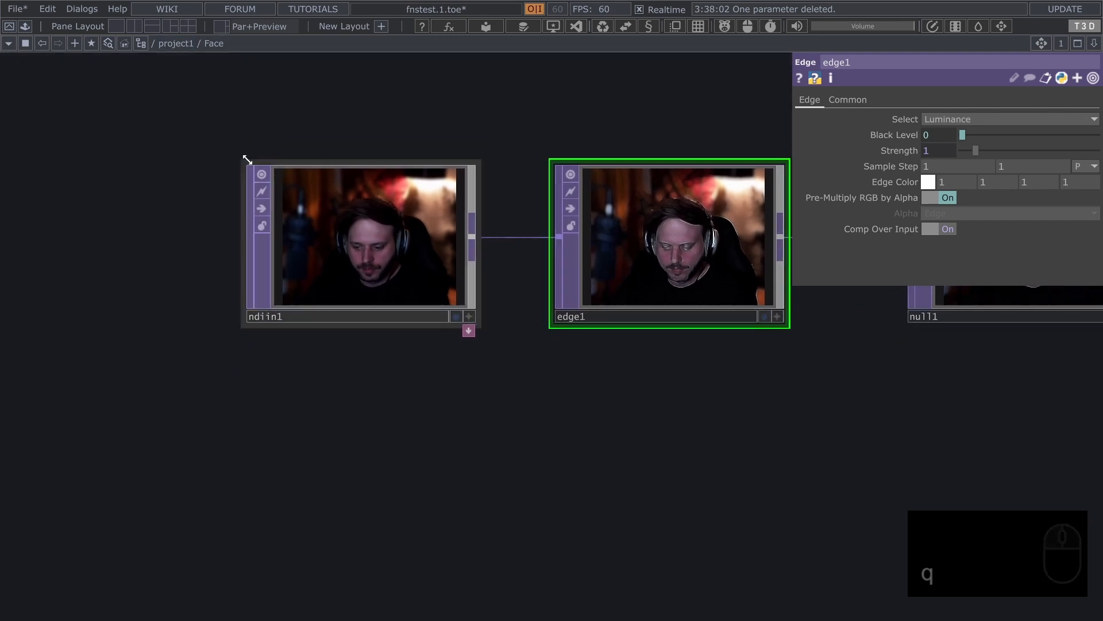
right_click(215, 45)
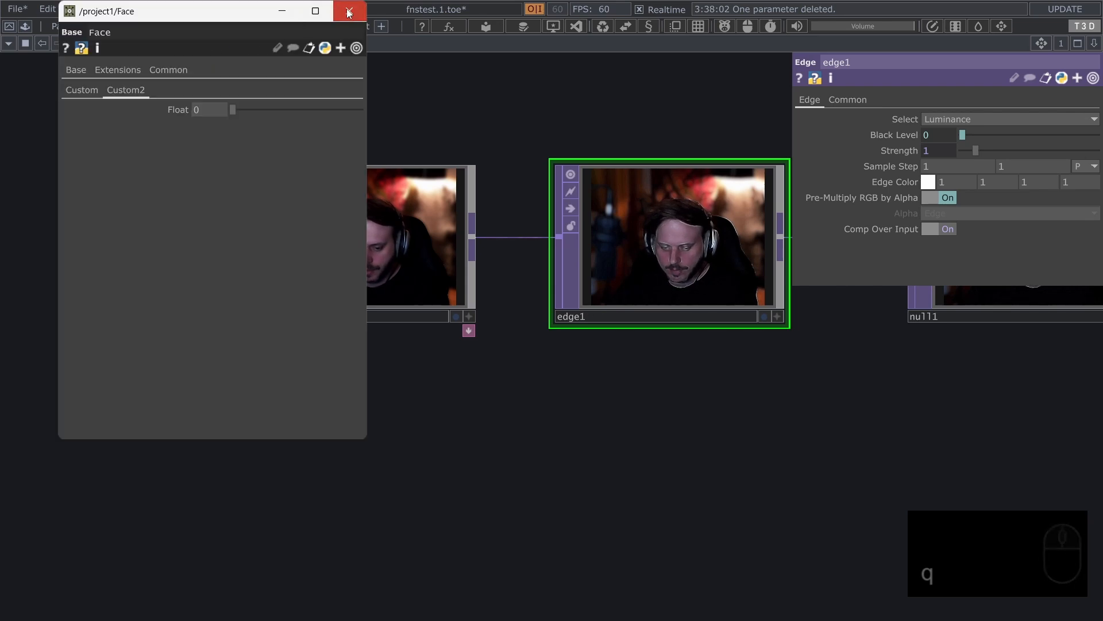
left_click(349, 13)
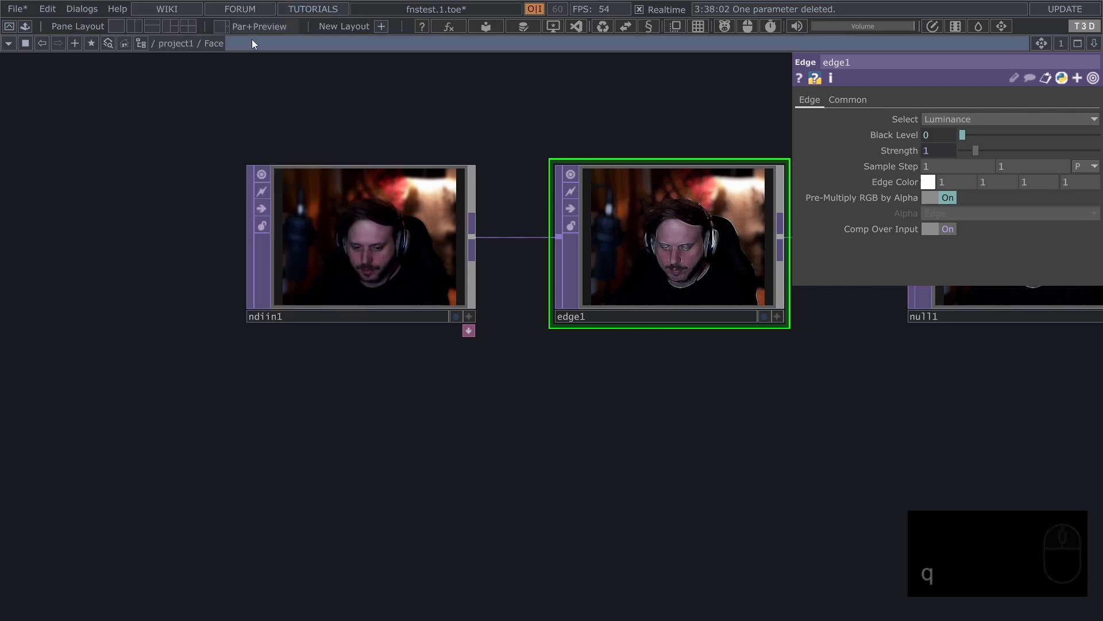
right_click(178, 43)
left_click(335, 12)
right_click(215, 45)
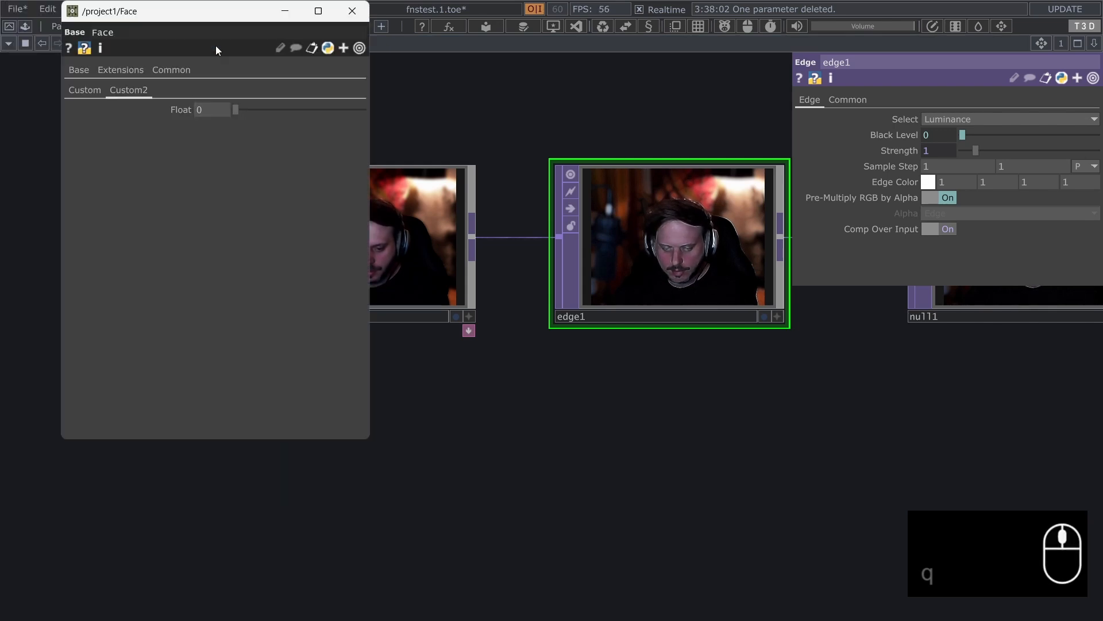
left_click(342, 13)
Collapse null1 inside Face into a base component twice, nesting it two levels deep
left_click_drag(471, 416, 158, 465)
scroll(158, 465, "down", 3)
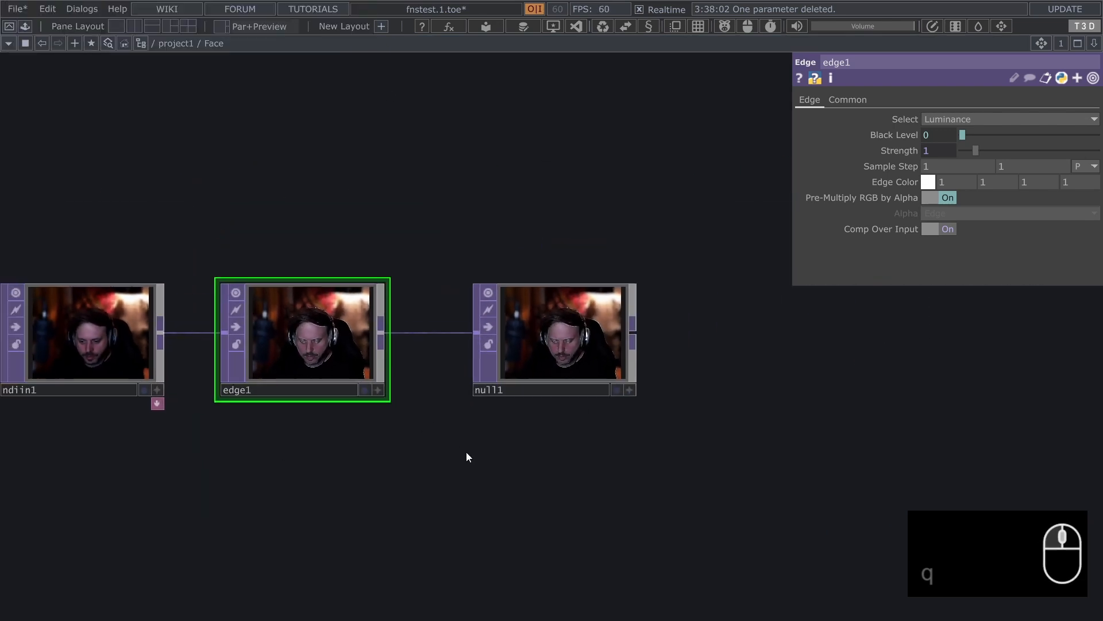
right_click_drag(461, 450, 695, 230)
key("ctrl+w")
key("w")
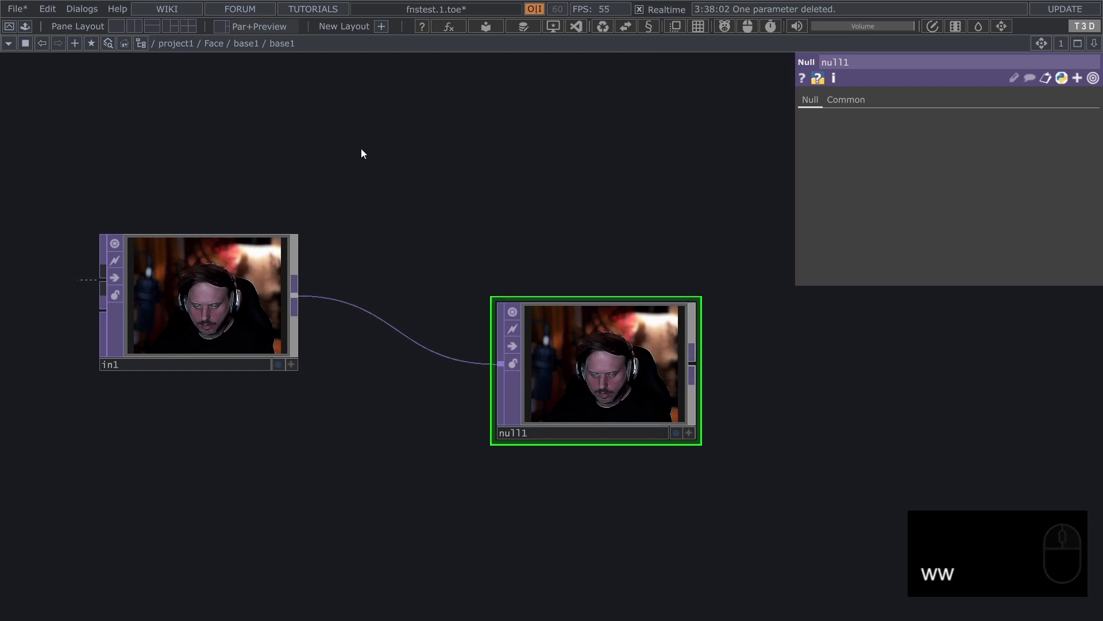
View the parameter windows of both nested base1 components from the network path, and undo the two collapses
right_click(246, 45)
left_click(382, 11)
right_click(274, 43)
left_click(414, 10)
key("ctrl+z")
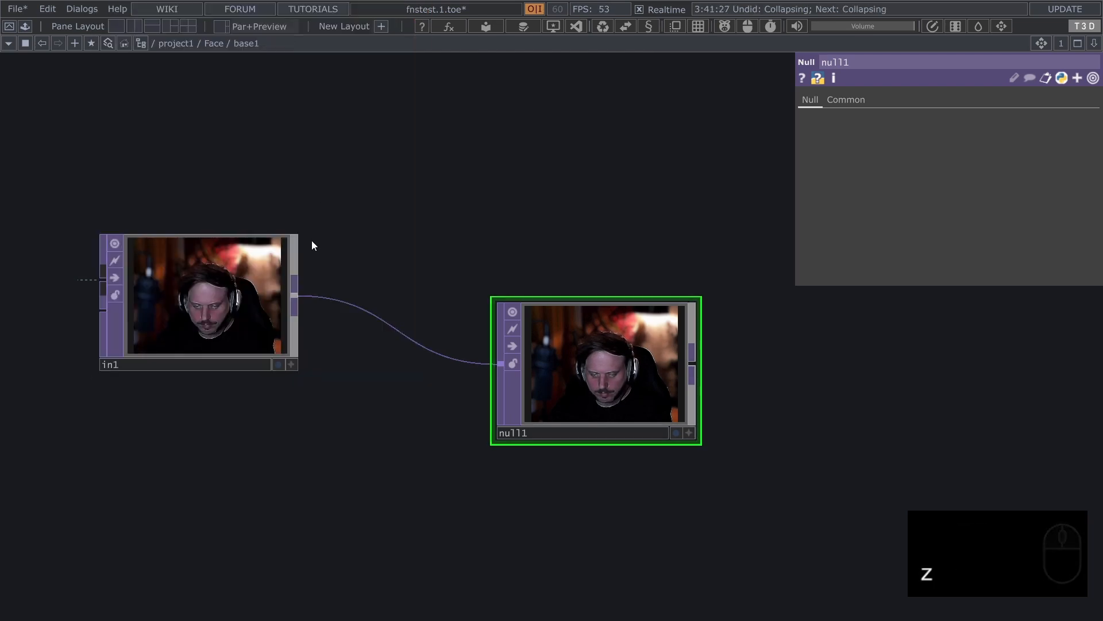
key("ctrl+z")
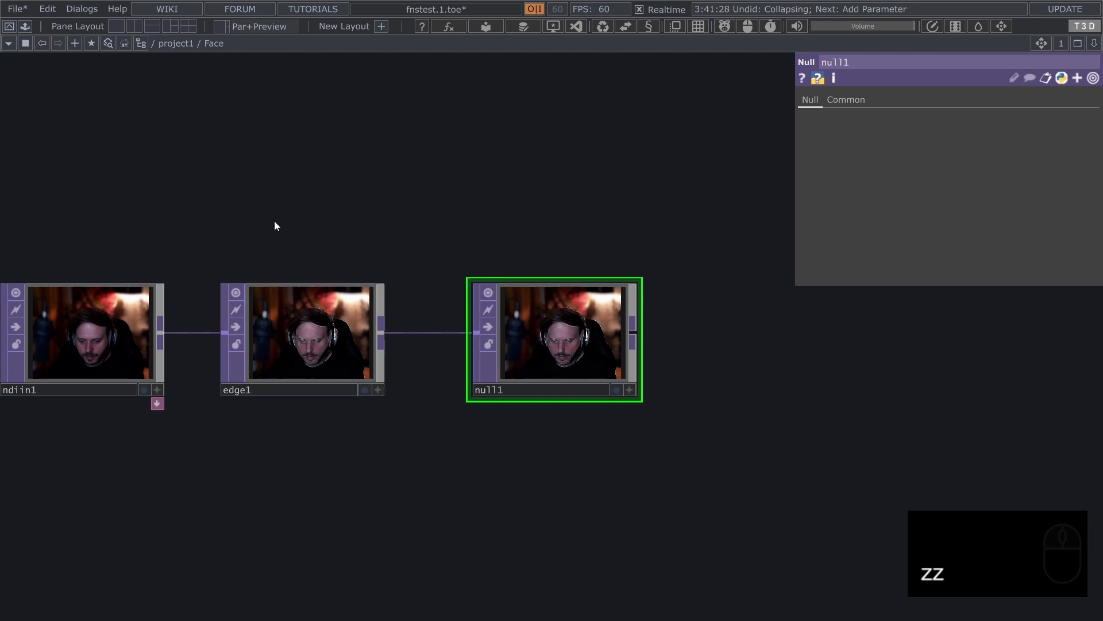
Inspect the Component Editors of Face and project1 from the network path, along with Face's parameter window
middle_click(216, 43)
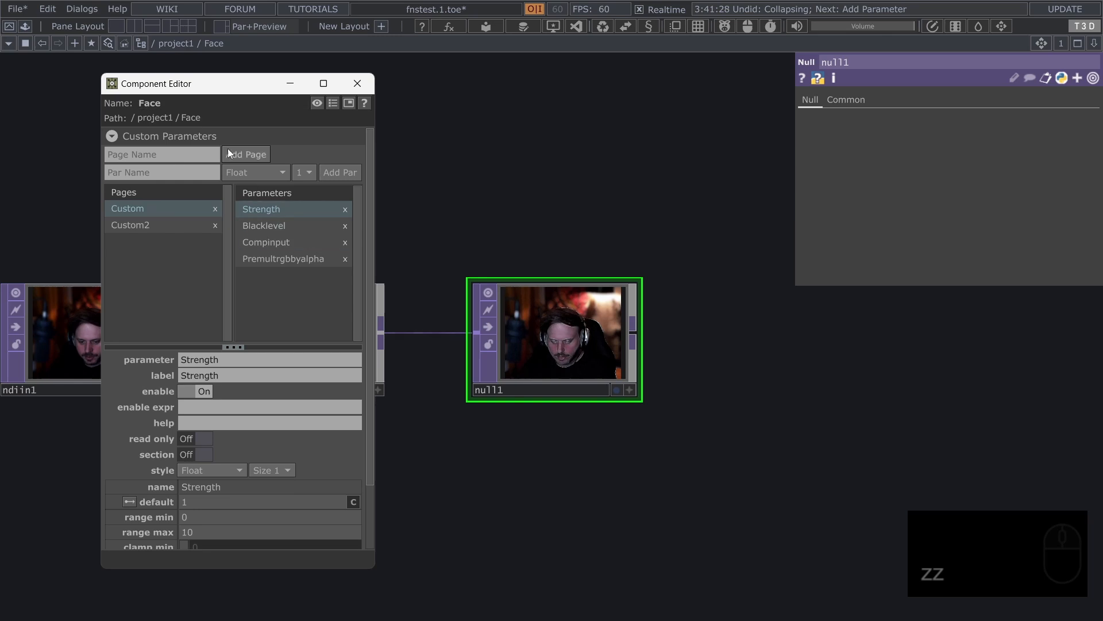
left_click(358, 84)
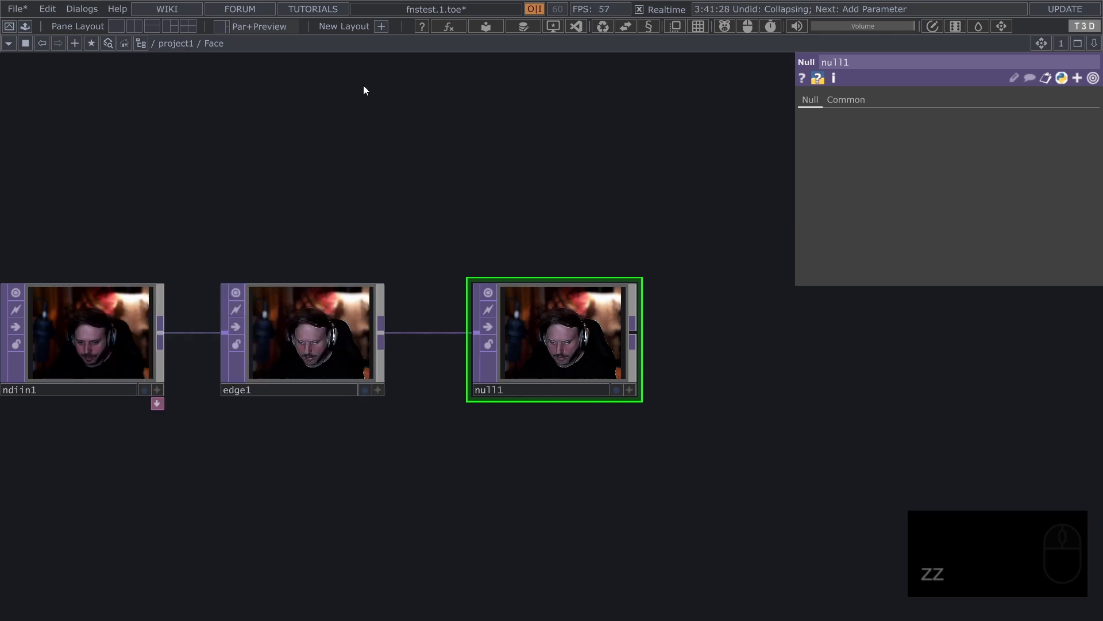
middle_click(177, 43)
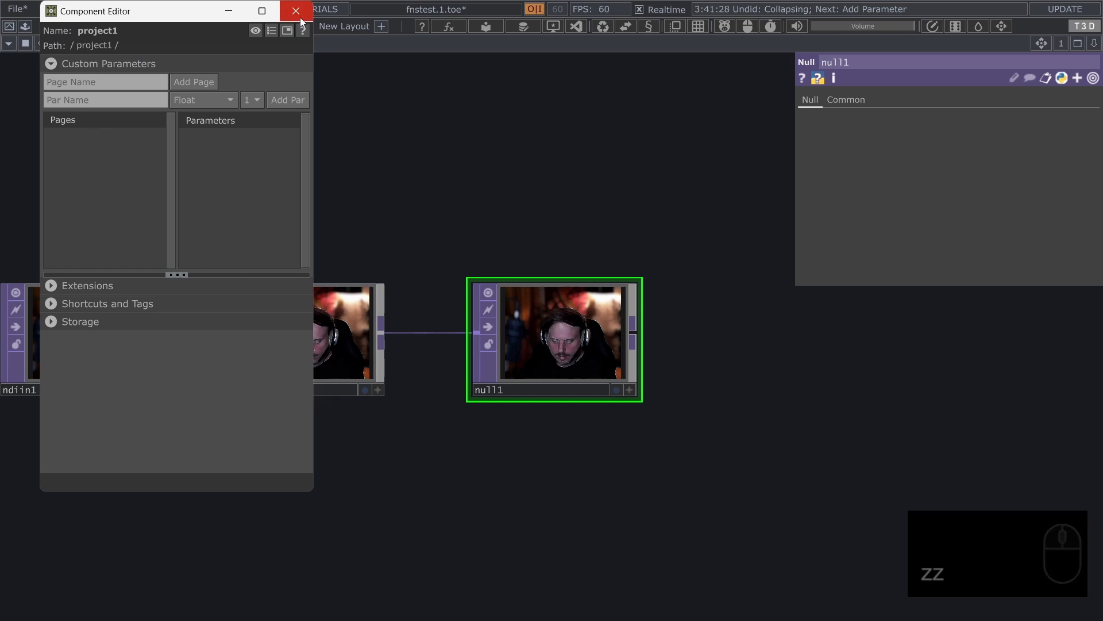
left_click(300, 17)
middle_click(222, 40)
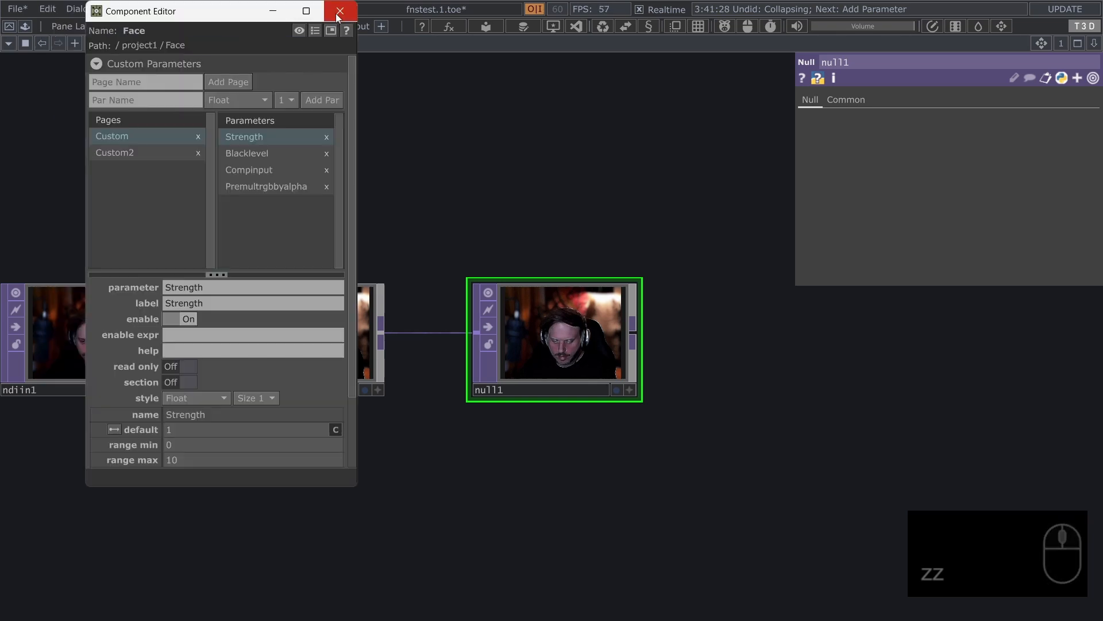
left_click(337, 14)
right_click(210, 45)
left_click(339, 15)
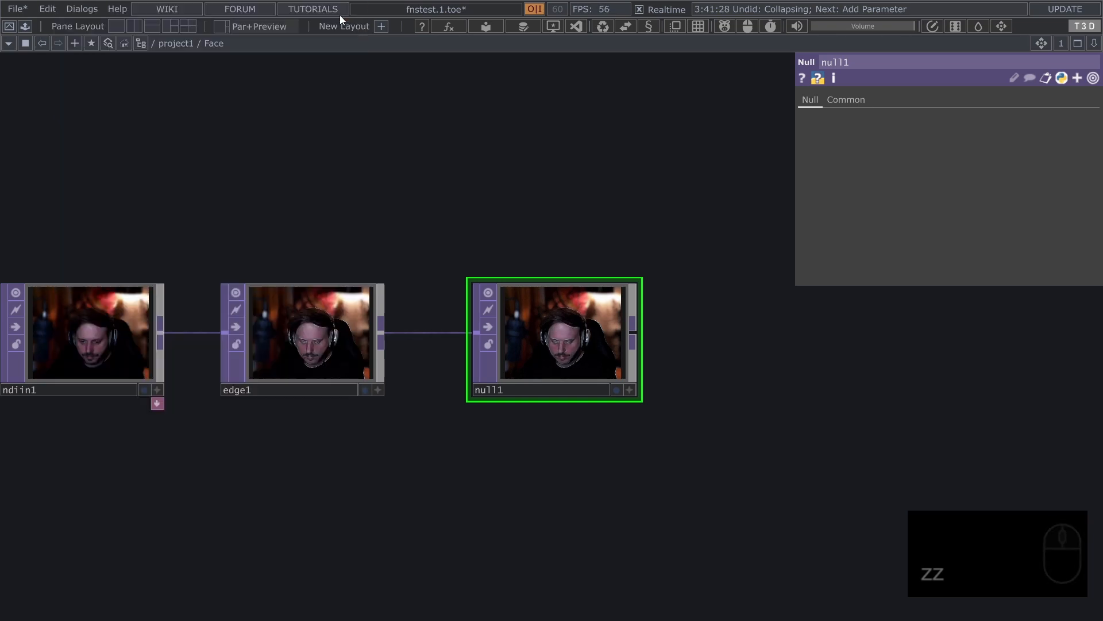
Display the Parent Hierarchy pop-up for the components in the network path
left_click_drag(209, 145, 302, 182)
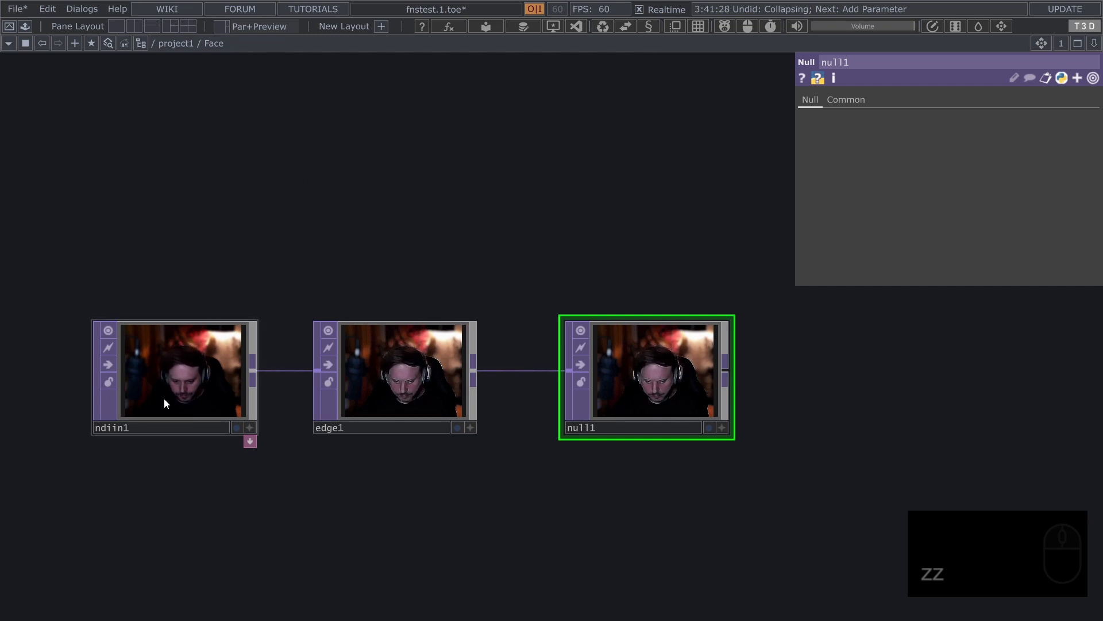
scroll(163, 399, "up", 3)
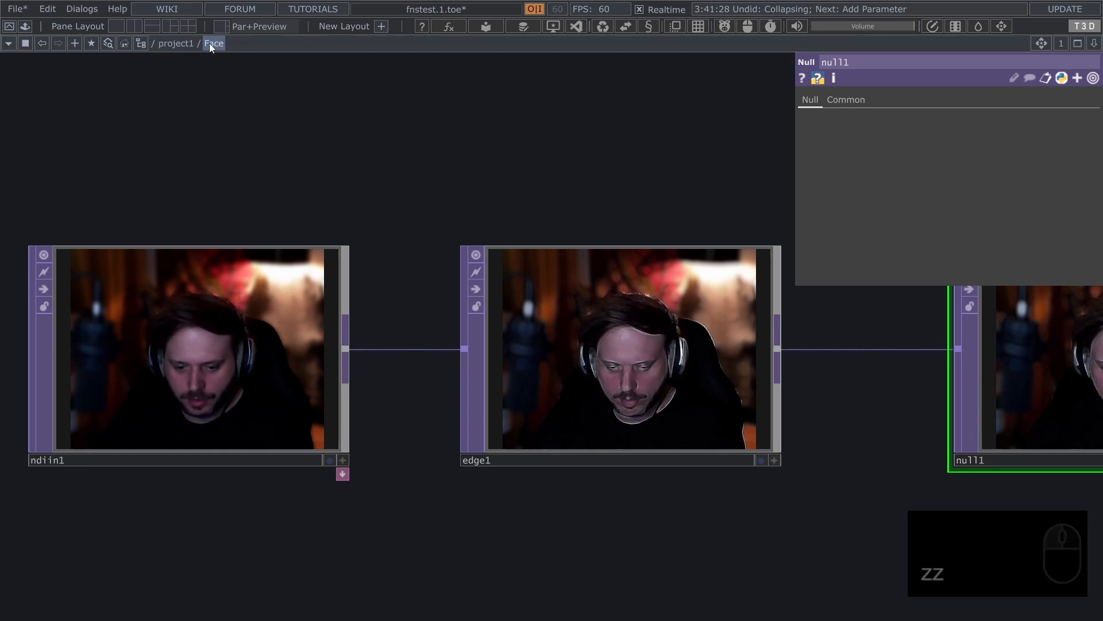
key("alt")
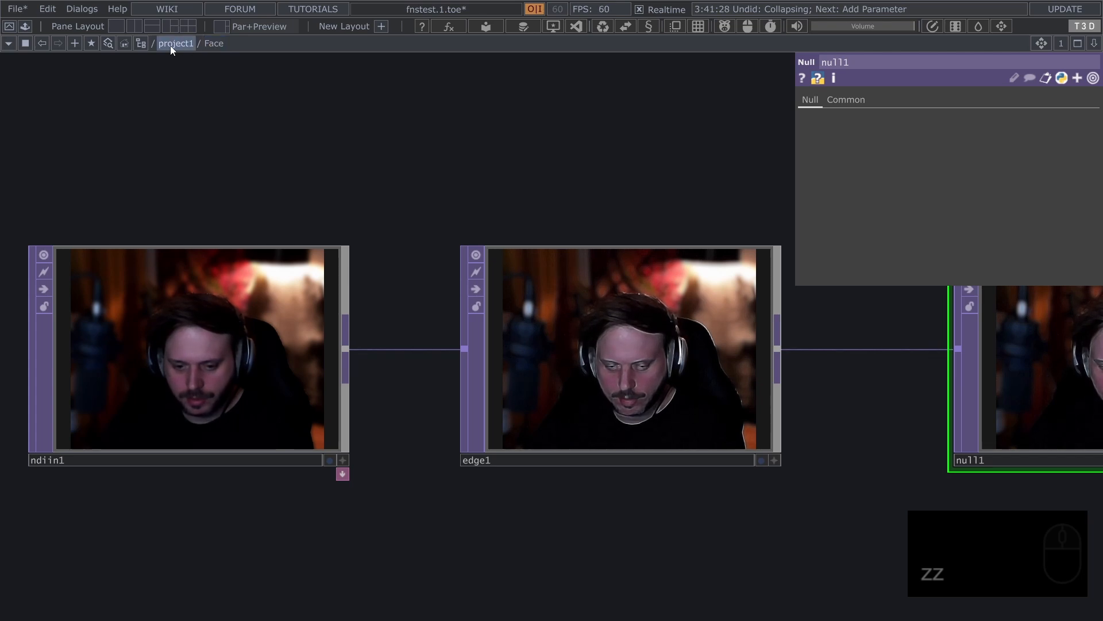
key("alt")
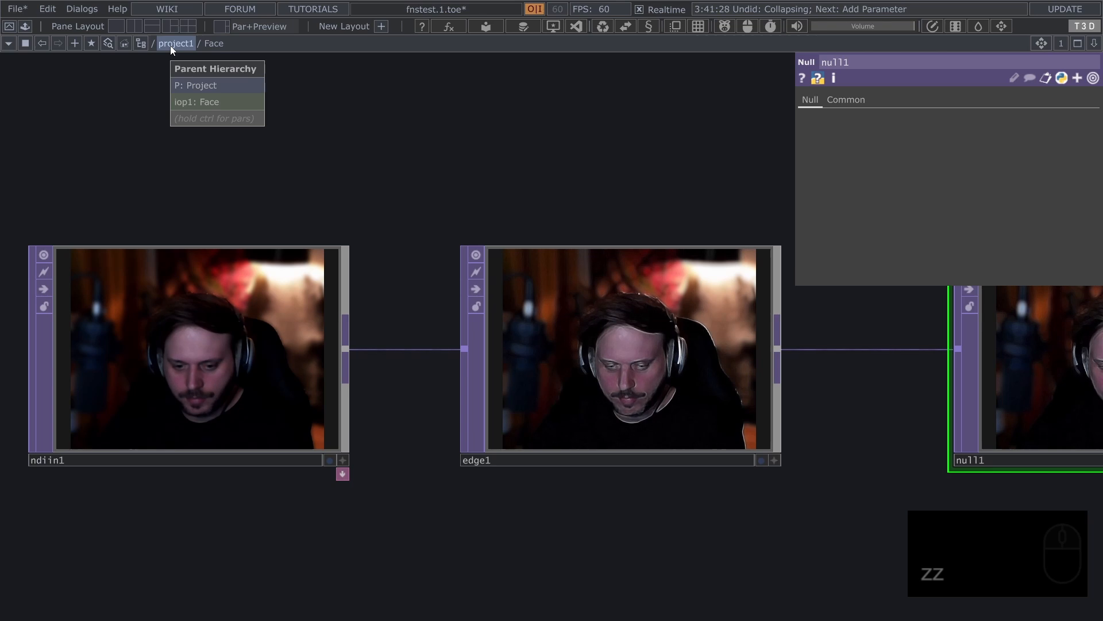
Set project1's Global OP Shortcut to Global in its floating parameter window and close the window
right_click(170, 46)
left_click(199, 8)
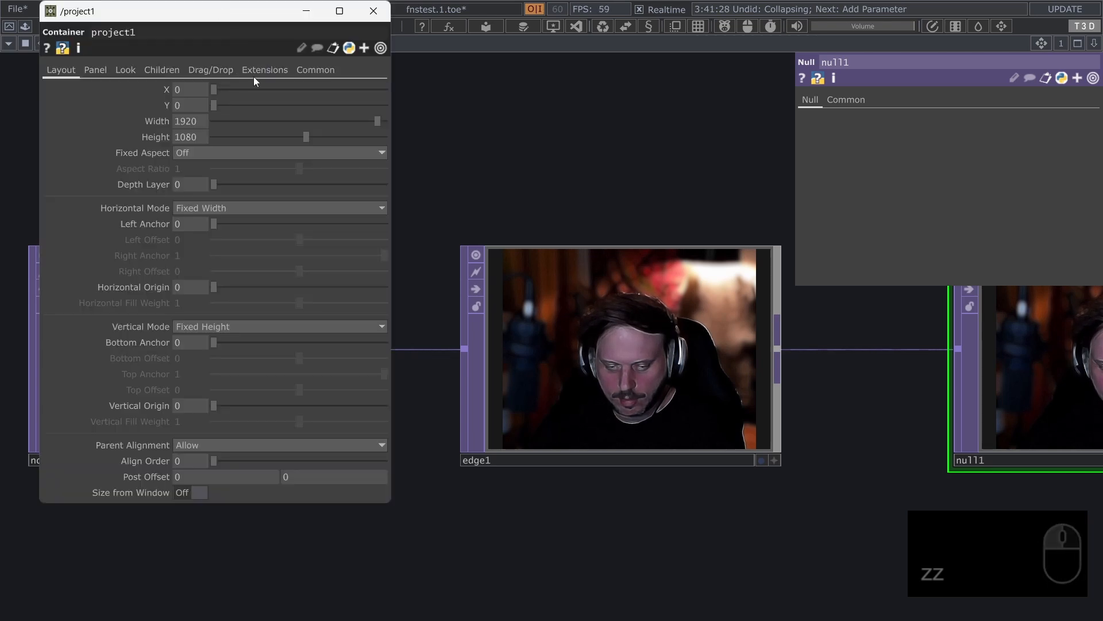
left_click(370, 12)
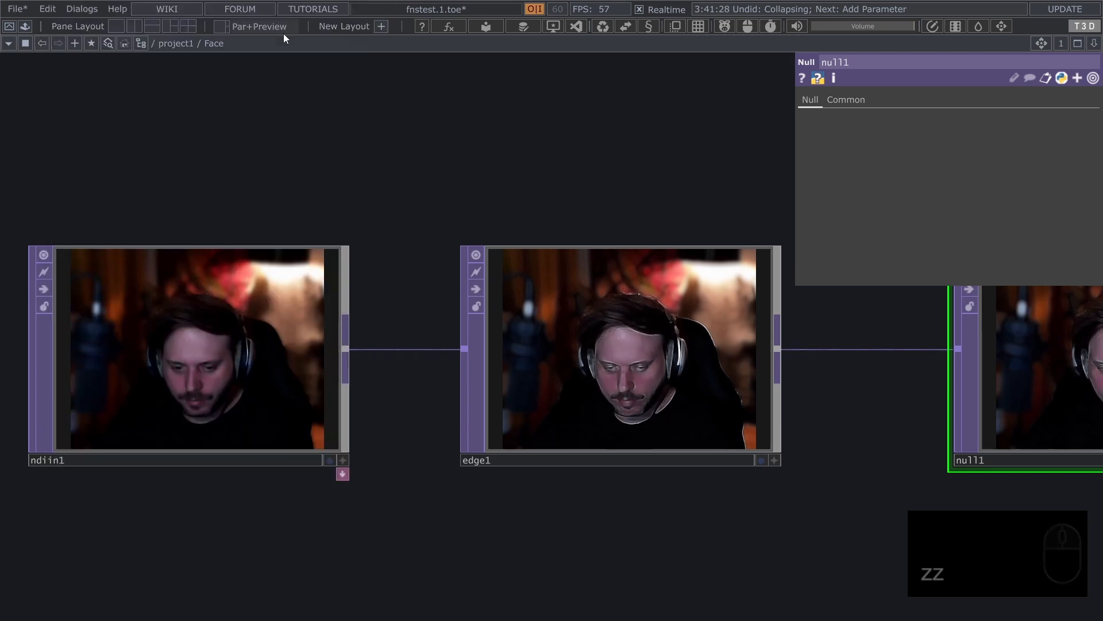
middle_click(172, 44)
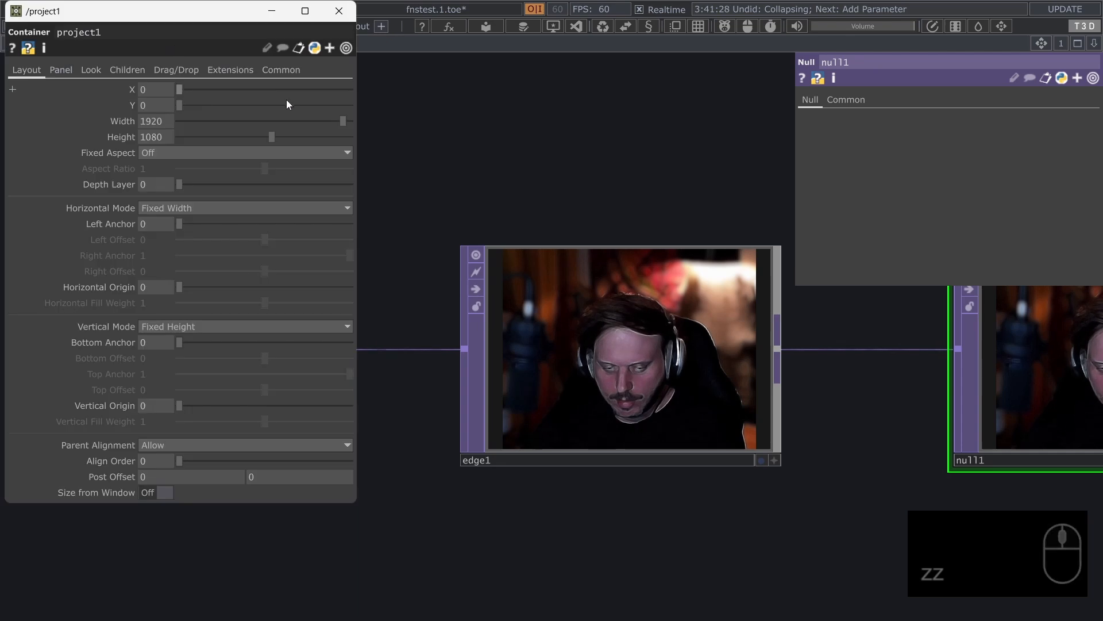
left_click(281, 72)
left_click(204, 104)
type("Gl")
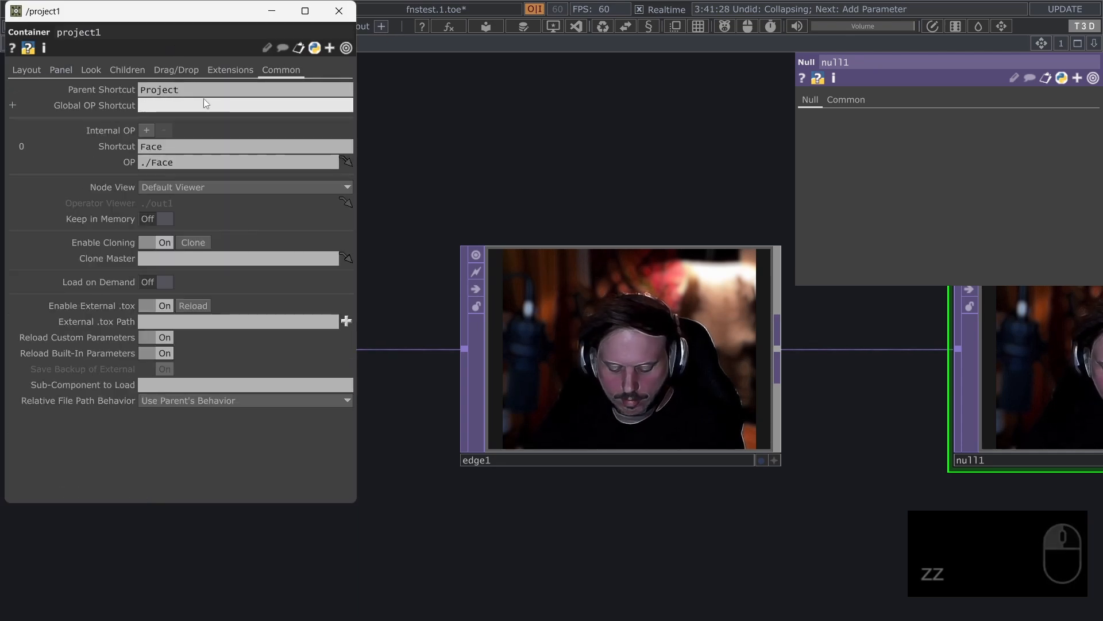
type("obal")
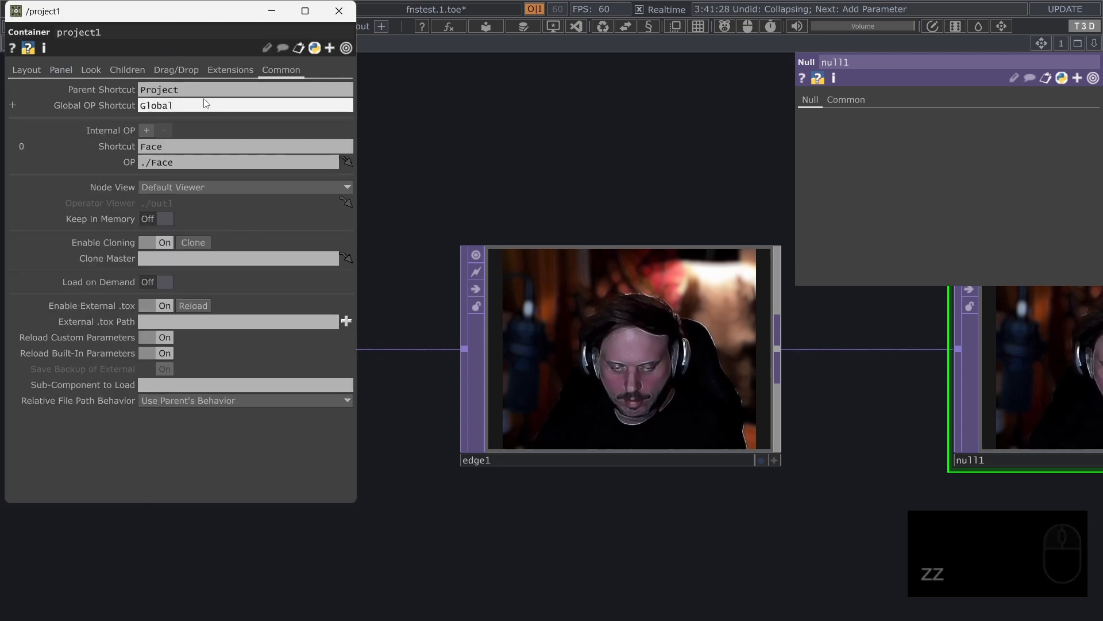
left_click(335, 14)
Check project1's Parent Hierarchy pop-up, and expand Face's pop-up to list its custom parameters
mouse_move(177, 44)
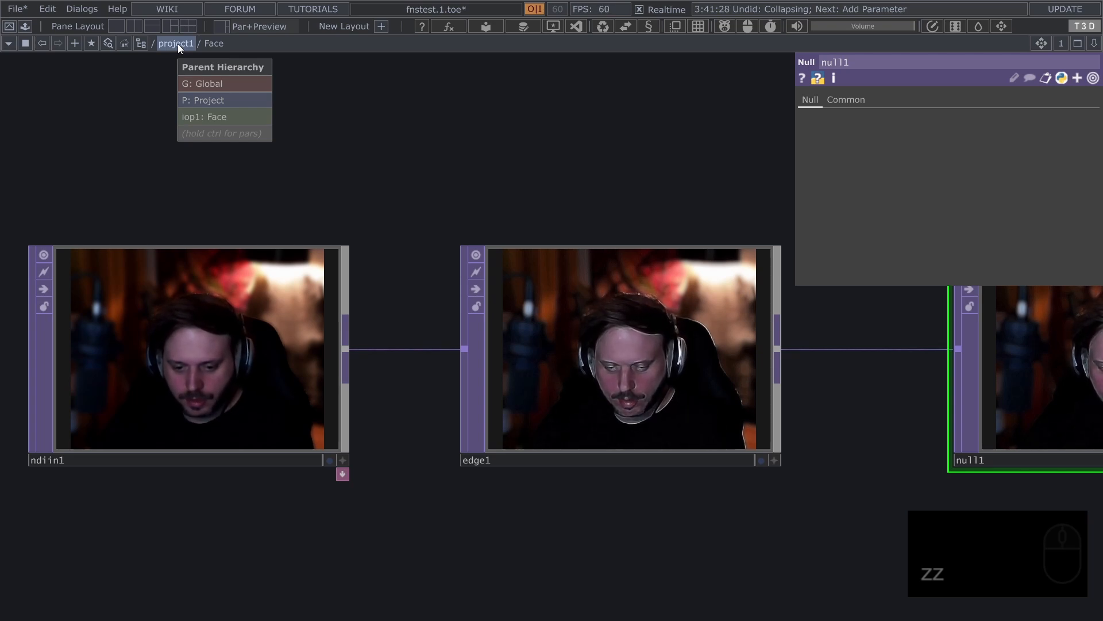
key("ctrl")
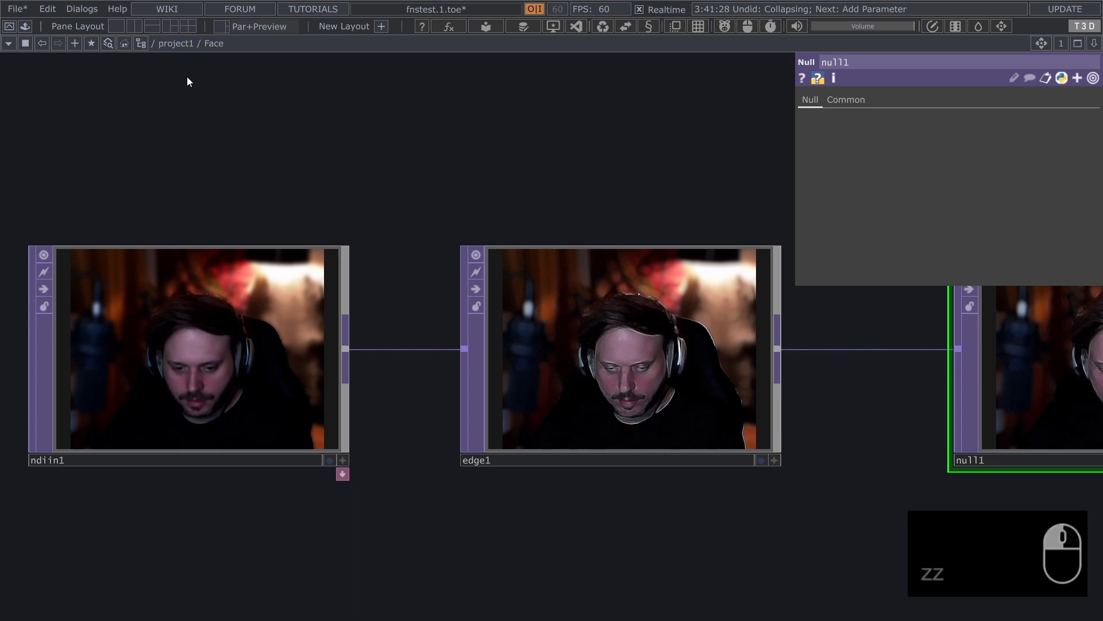
mouse_move(218, 43)
key("ctrl")
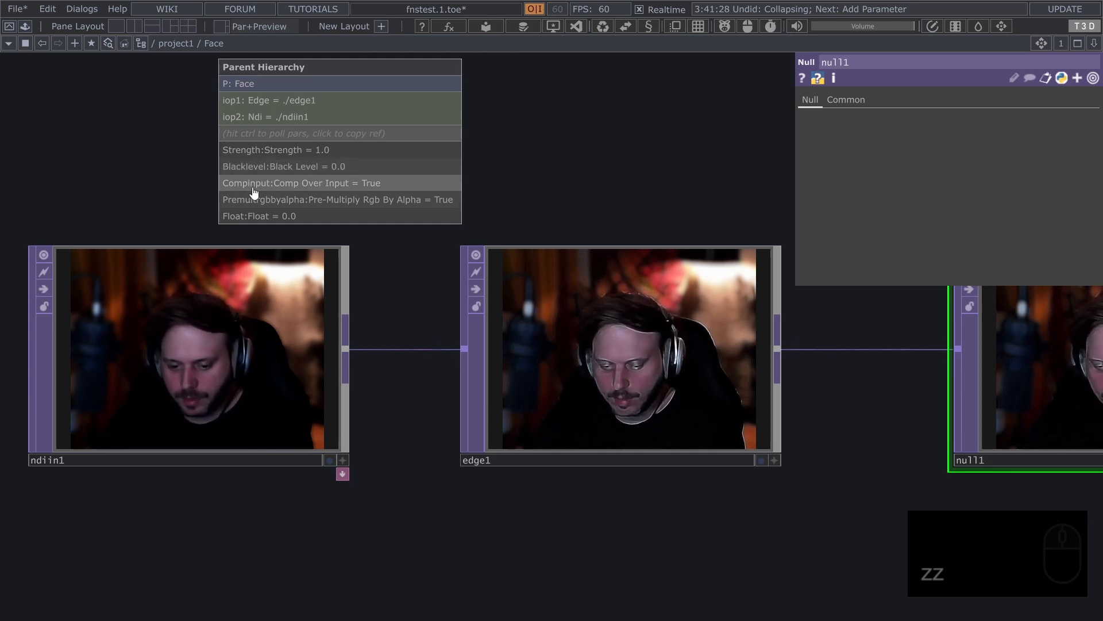
Copy the reference to Face's Blacklevel parameter from the hierarchy pop-up and view its Component Editor definition
left_click(239, 167)
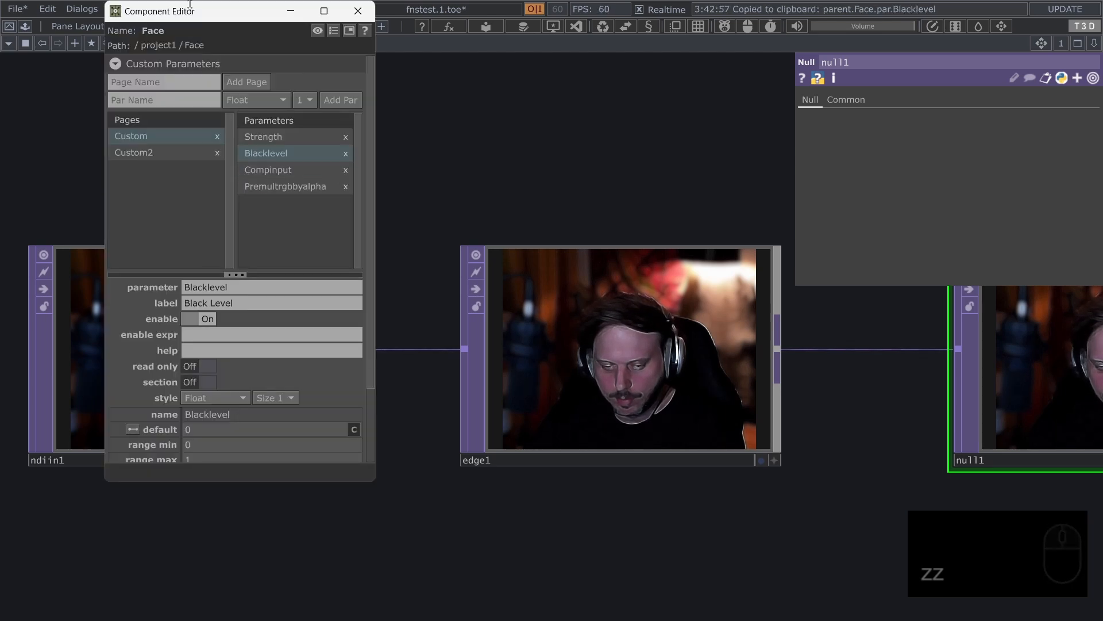
left_click_drag(195, 21, 211, 99)
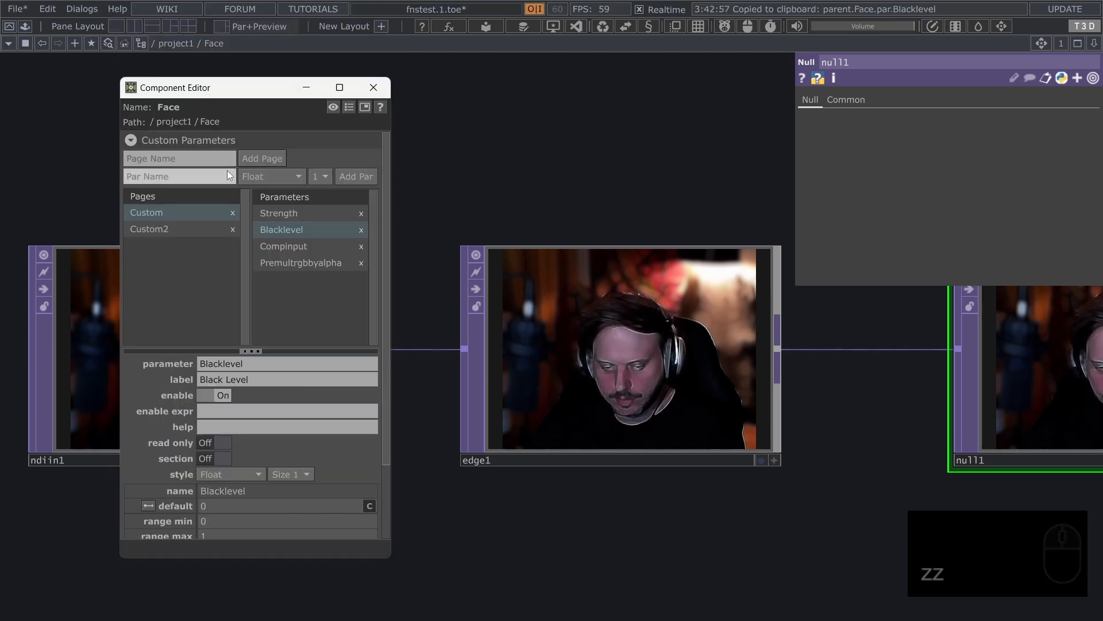
left_click(373, 88)
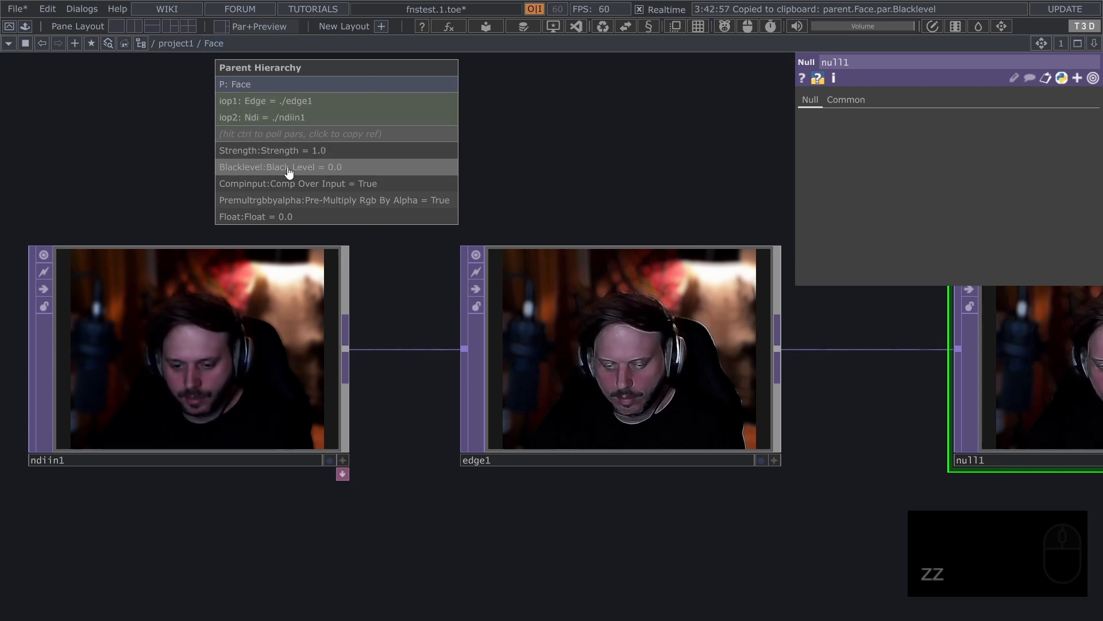
Copy the parent.Face reference from Face's hierarchy pop-up and select edge1
left_click(276, 87)
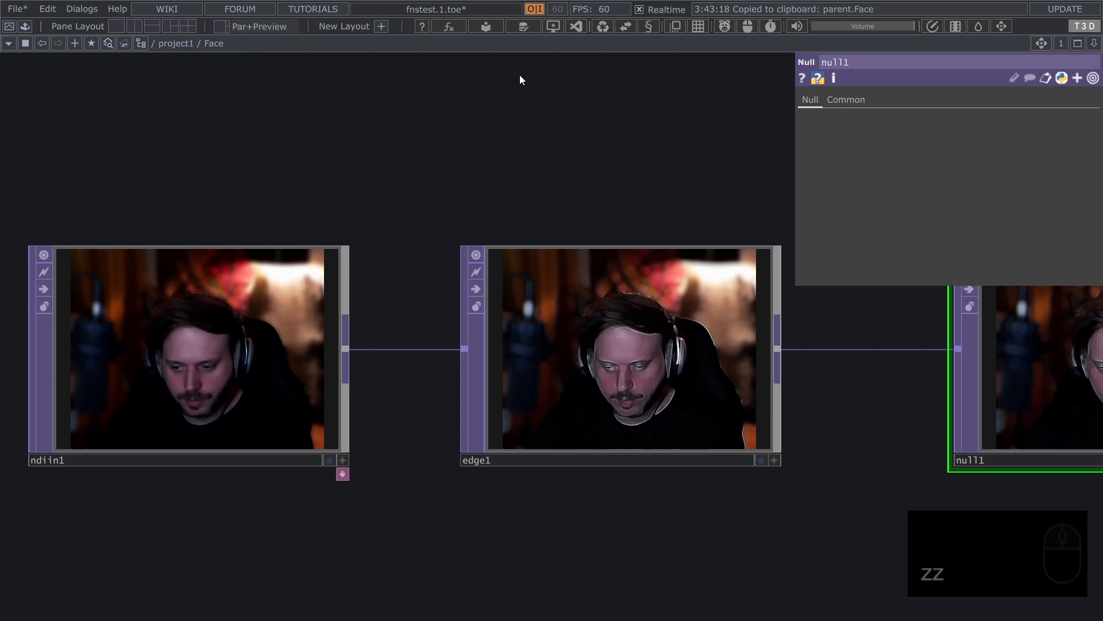
left_click(654, 363)
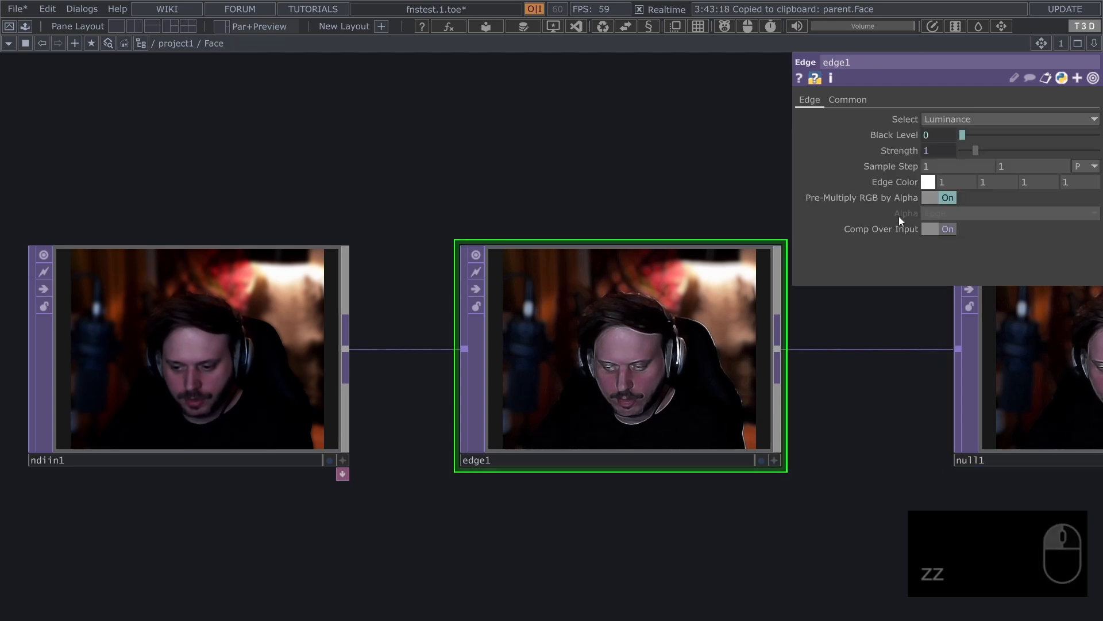
Try the expression parent.Face.name in edge1's Select parameter, then clear it
left_click(895, 119)
left_click(922, 133)
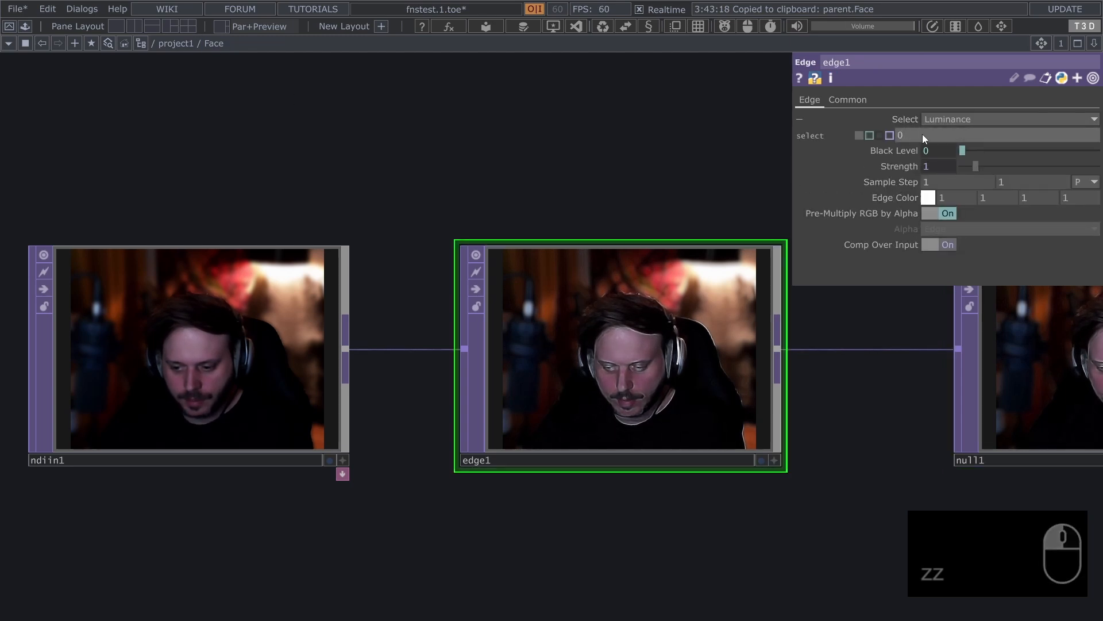
key("ctrl+v")
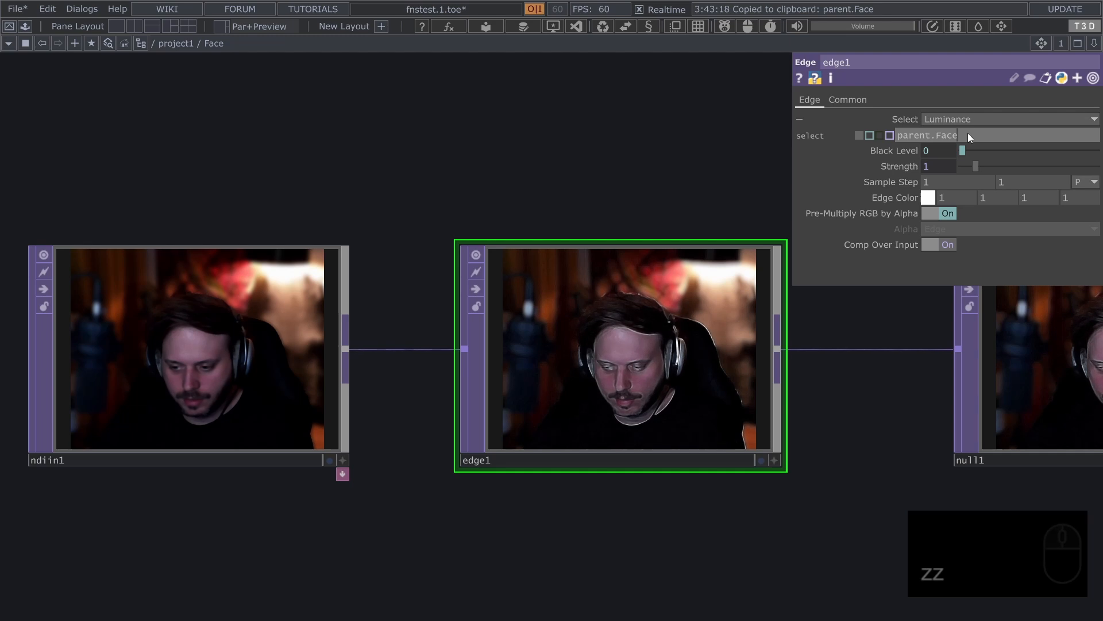
type(".")
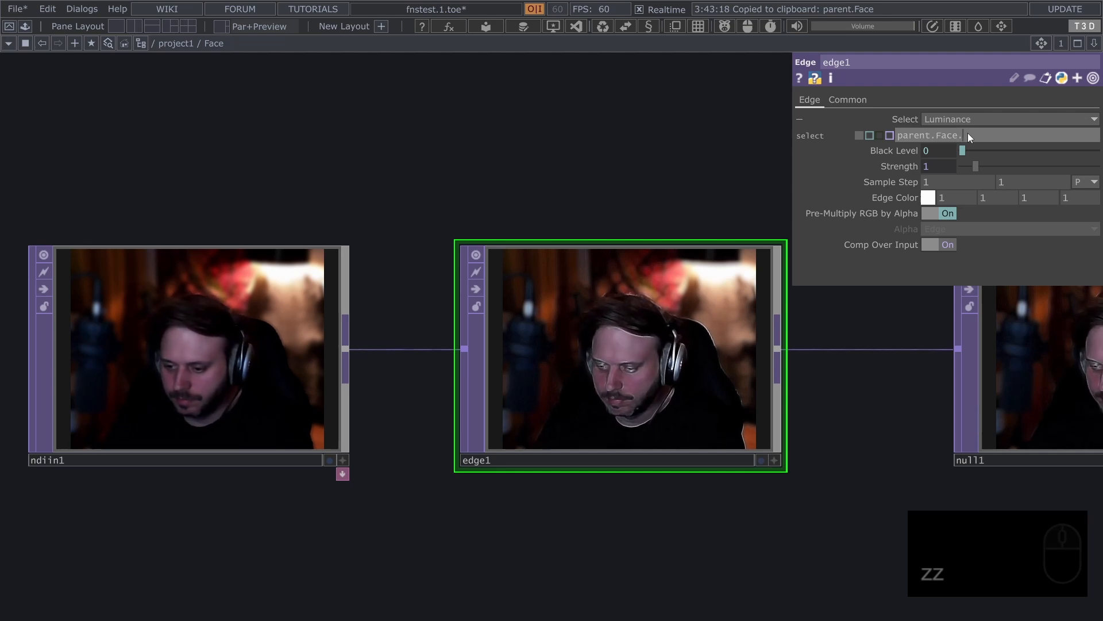
type("name")
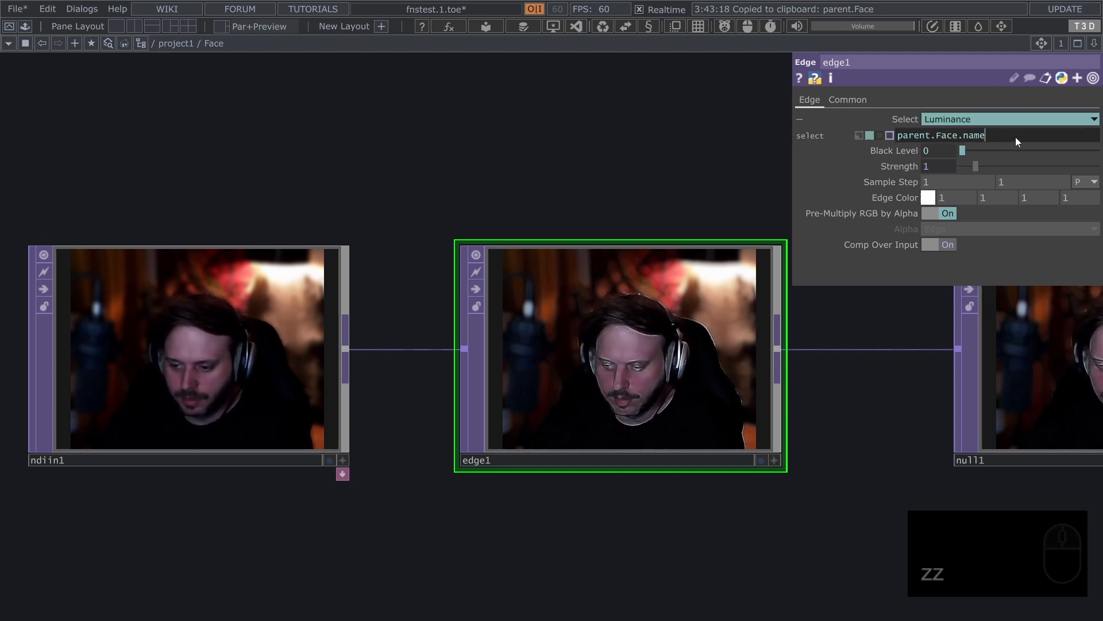
left_click_drag(1016, 137, 840, 141)
key("BackSpace")
key("Return")
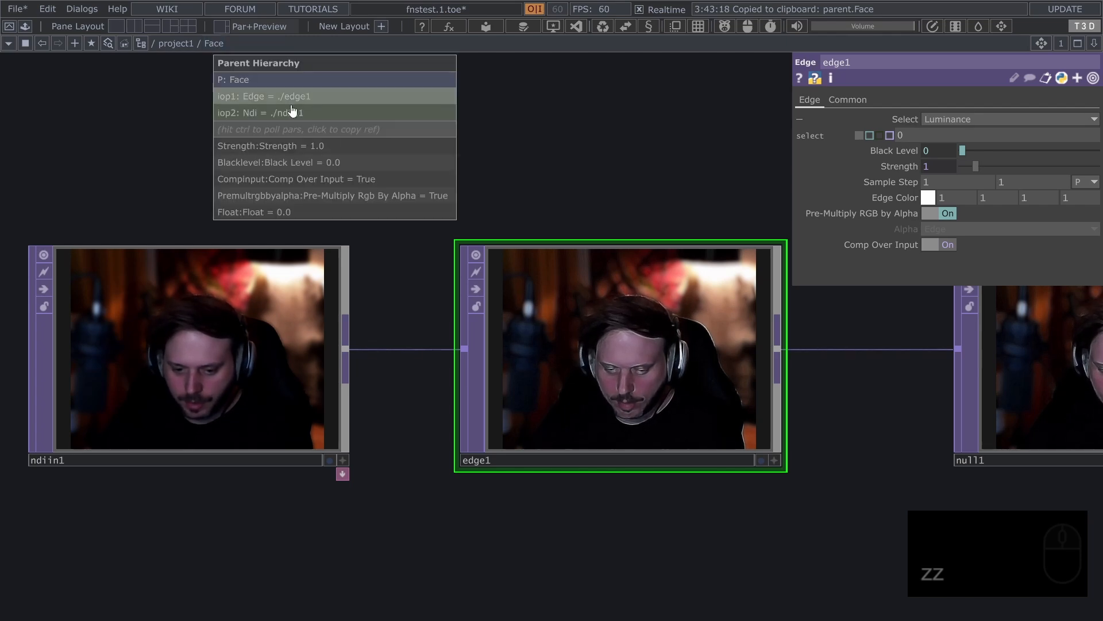
Copy the iop.Edge reference from Face's Parent Hierarchy pop-up and place a Select TOP below ndiin1
left_click(292, 99)
scroll(297, 123, "down", 3)
key("Tab")
type("se")
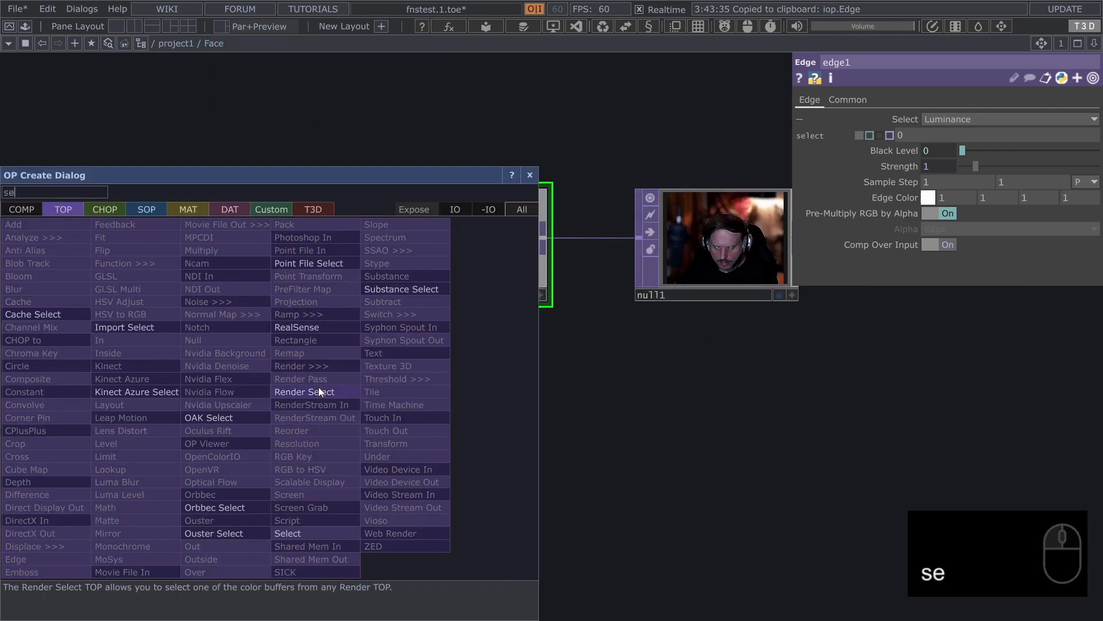
left_click(288, 533)
left_click(245, 390)
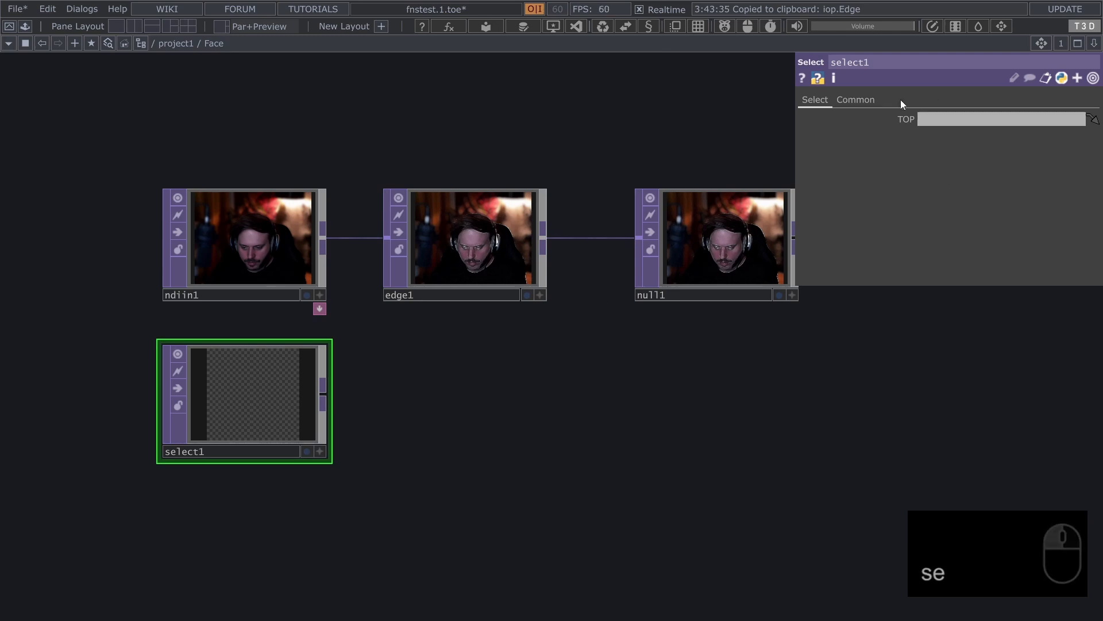
Enter the copied iop.Edge reference as the expression of select1's TOP parameter
left_click(906, 120)
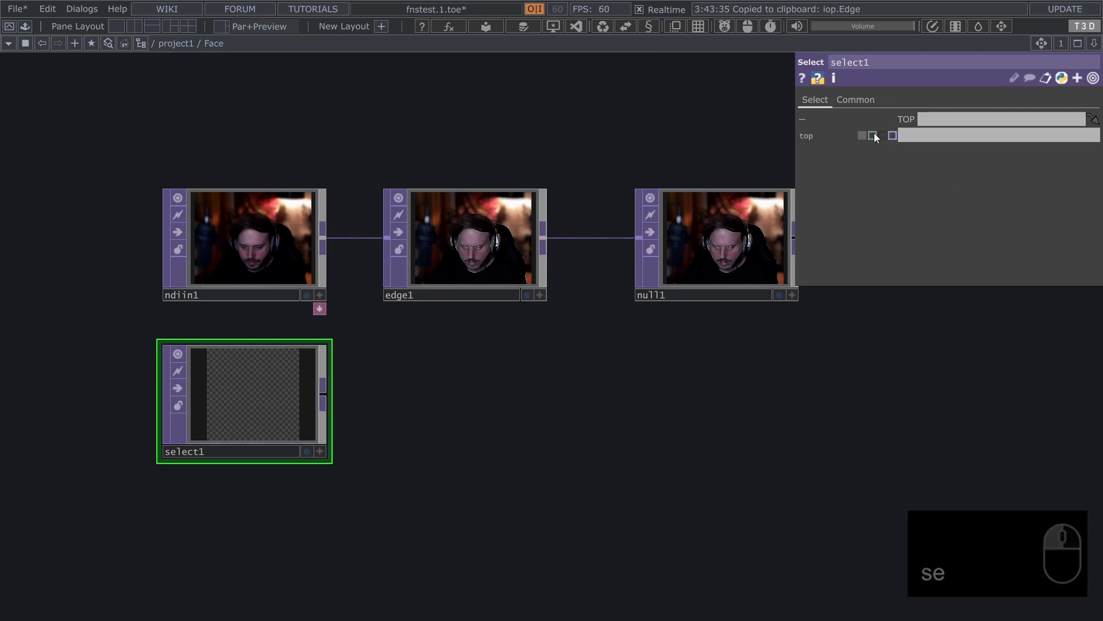
left_click(874, 137)
key("ctrl+v")
key("ctrl+z")
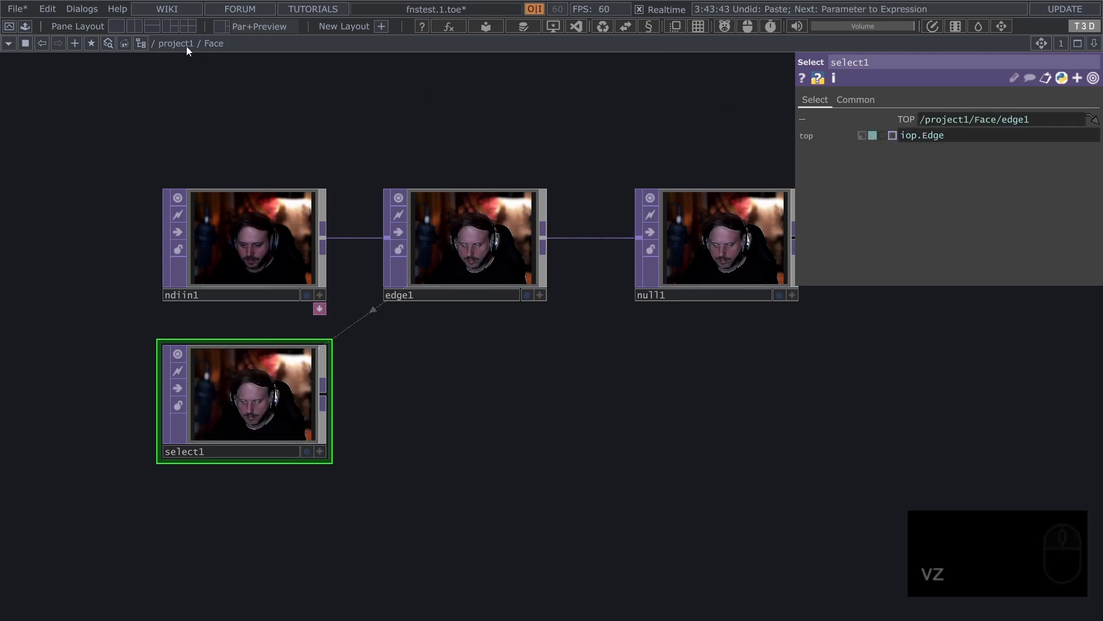
Copy the iop.Ndi reference from Face's hierarchy pop-up and use it as select1's TOP expression
left_click(219, 45)
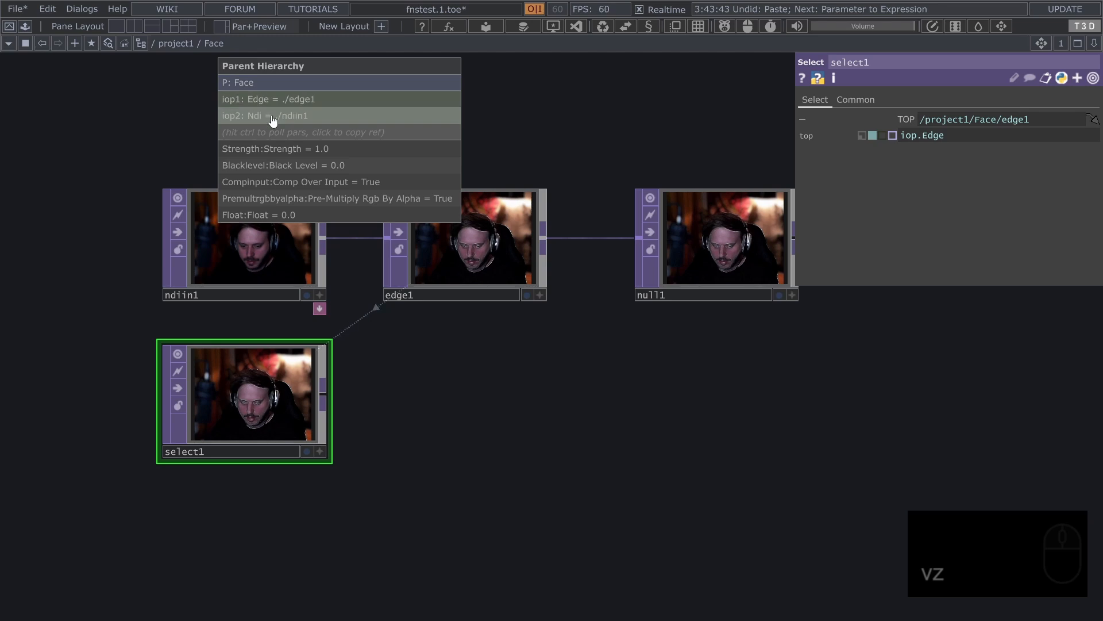
left_click(273, 121)
left_click(967, 135)
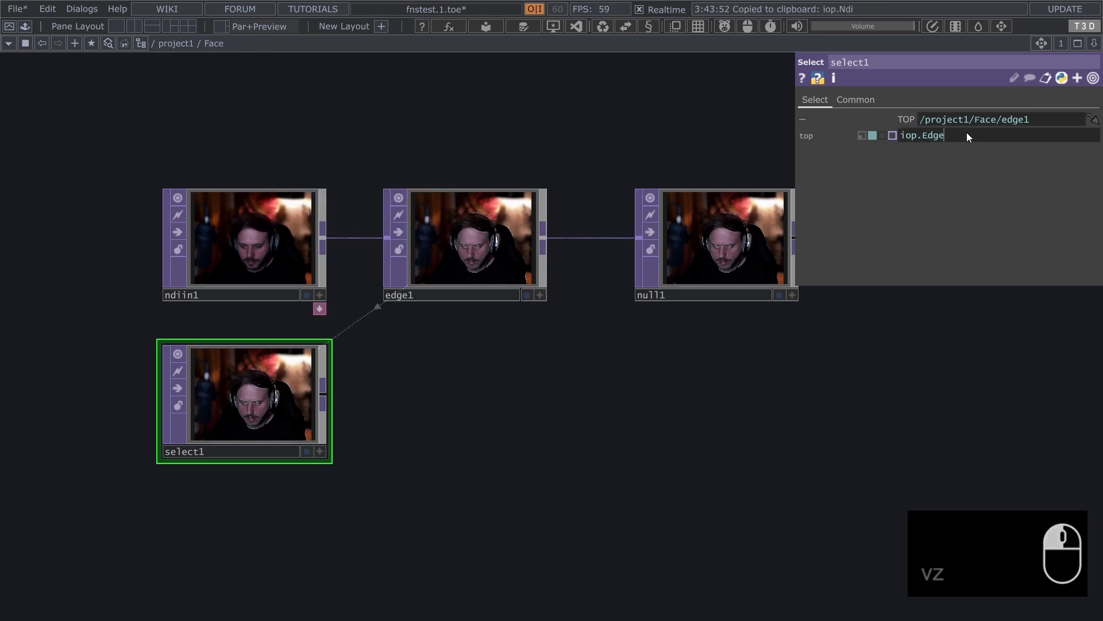
key("ctrl+v")
Try the op.Global reference from project1's hierarchy pop-up as select1's TOP expression, and undo the change
left_click(208, 41)
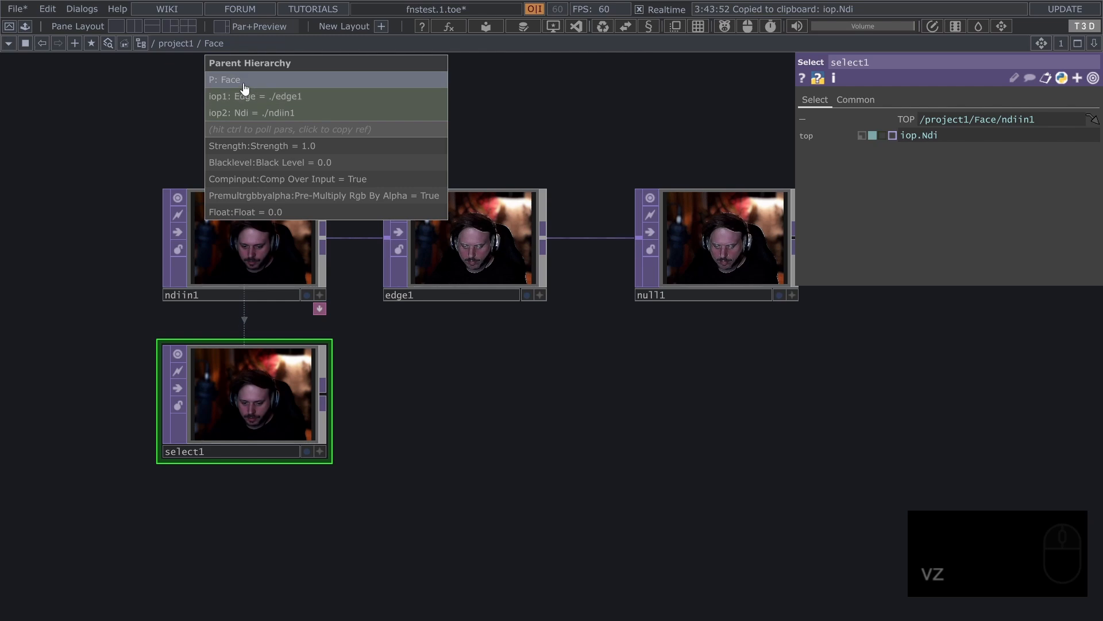
mouse_move(182, 44)
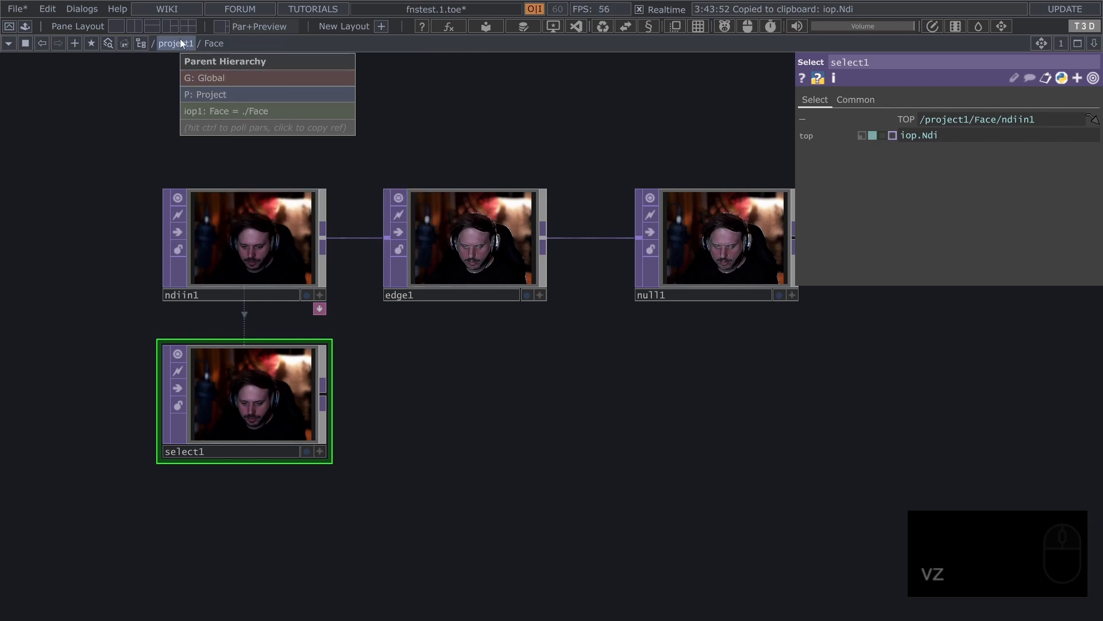
left_click(213, 78)
key("ctrl+v")
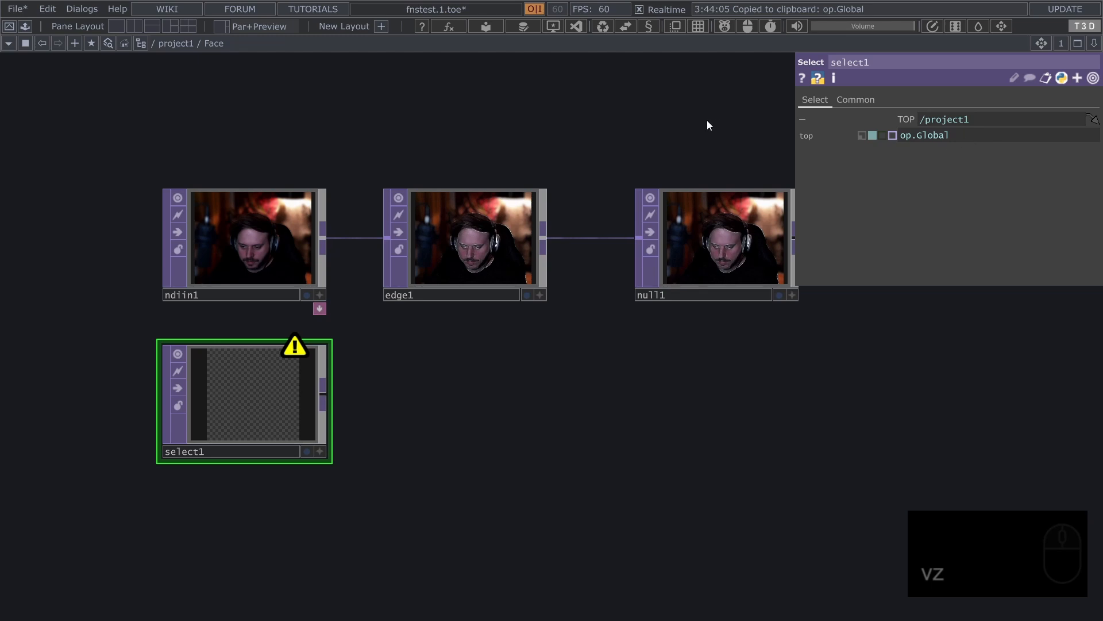
key("ctrl+z")
Open the floating parameter windows of Face and ndiin1 in turn from Face's Parent Hierarchy pop-up, closing each
mouse_move(216, 43)
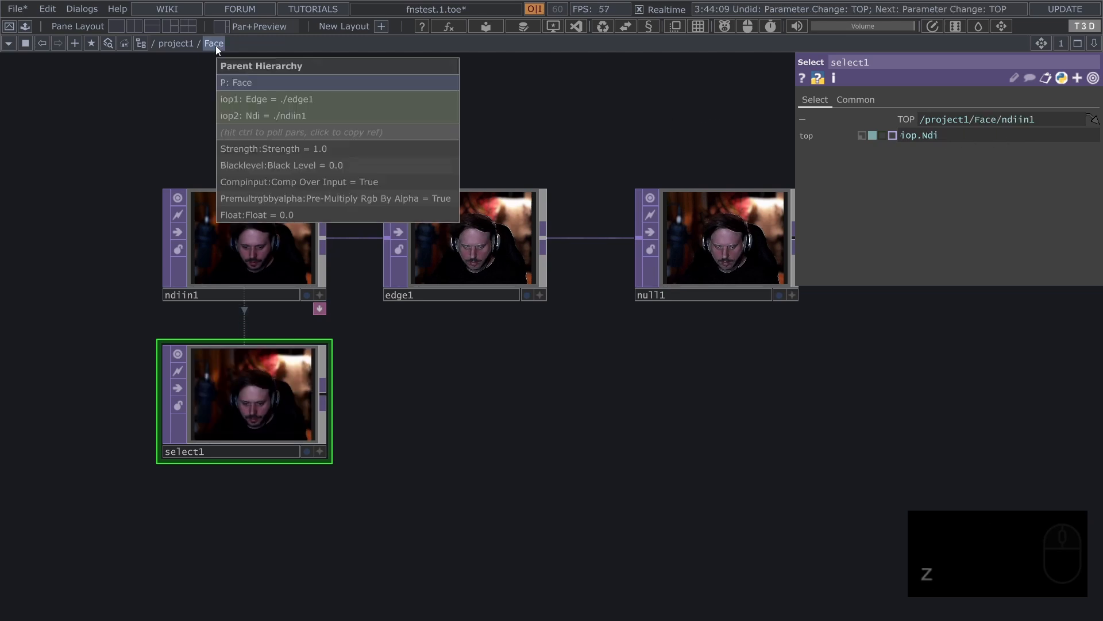
left_click(247, 84)
left_click(379, 18)
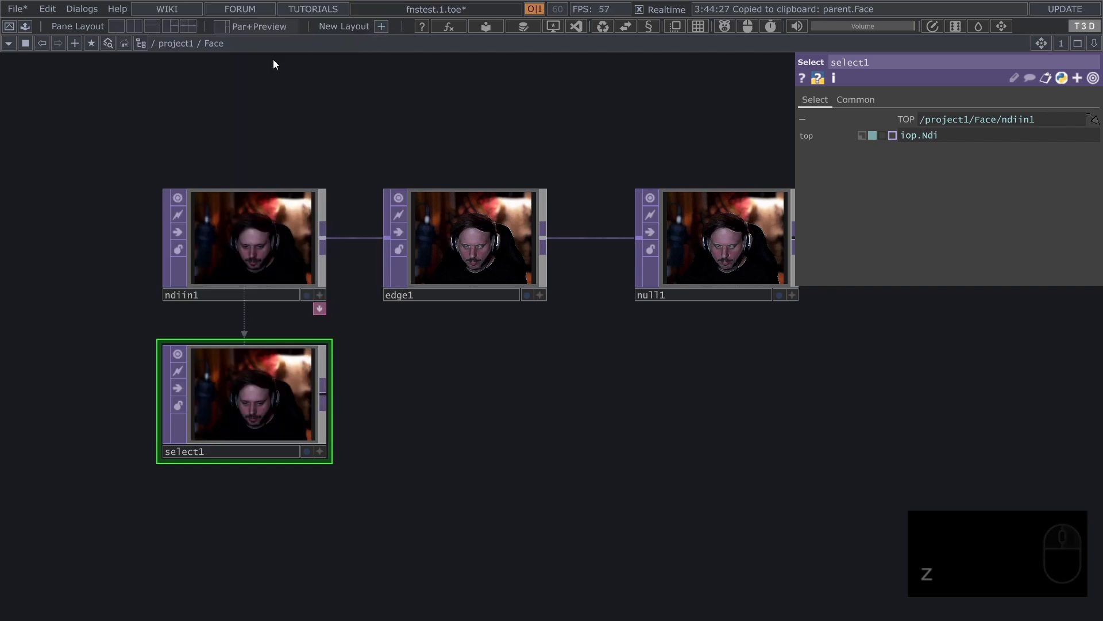
mouse_move(219, 44)
left_click(259, 112)
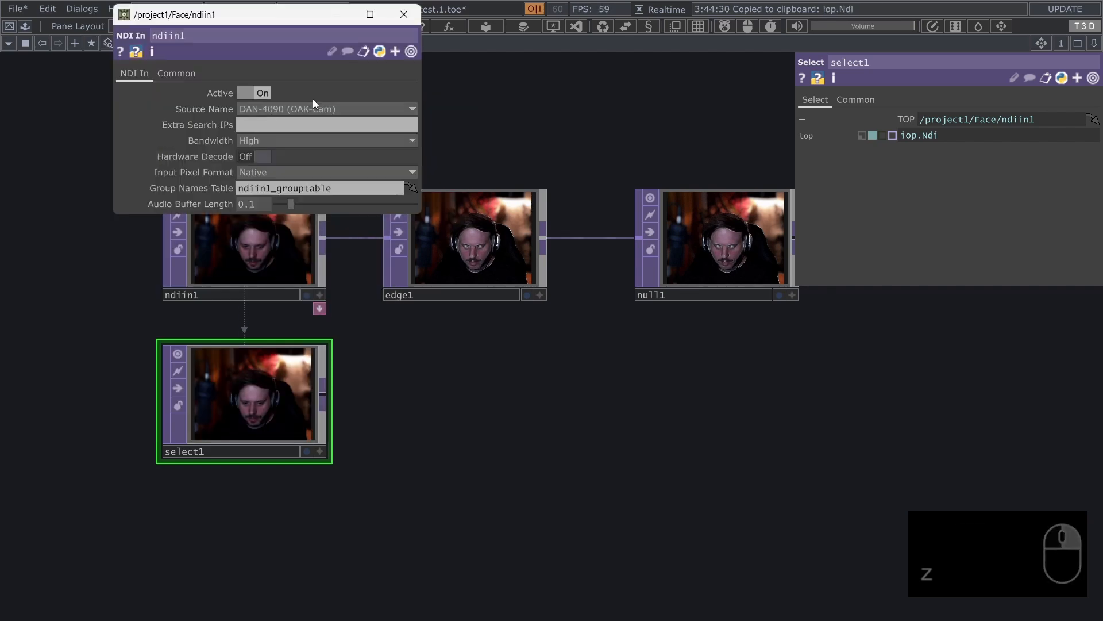
left_click(396, 16)
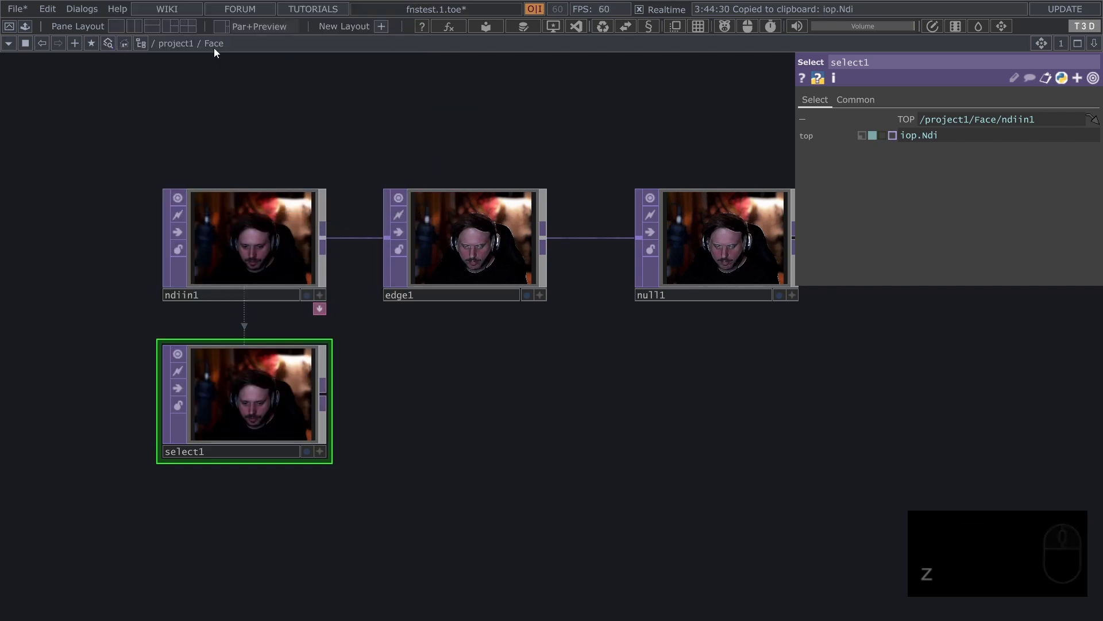
Open edge1's floating parameter window from the Edge entry in Face's hierarchy pop-up, and close it
mouse_move(216, 46)
key("ctrl")
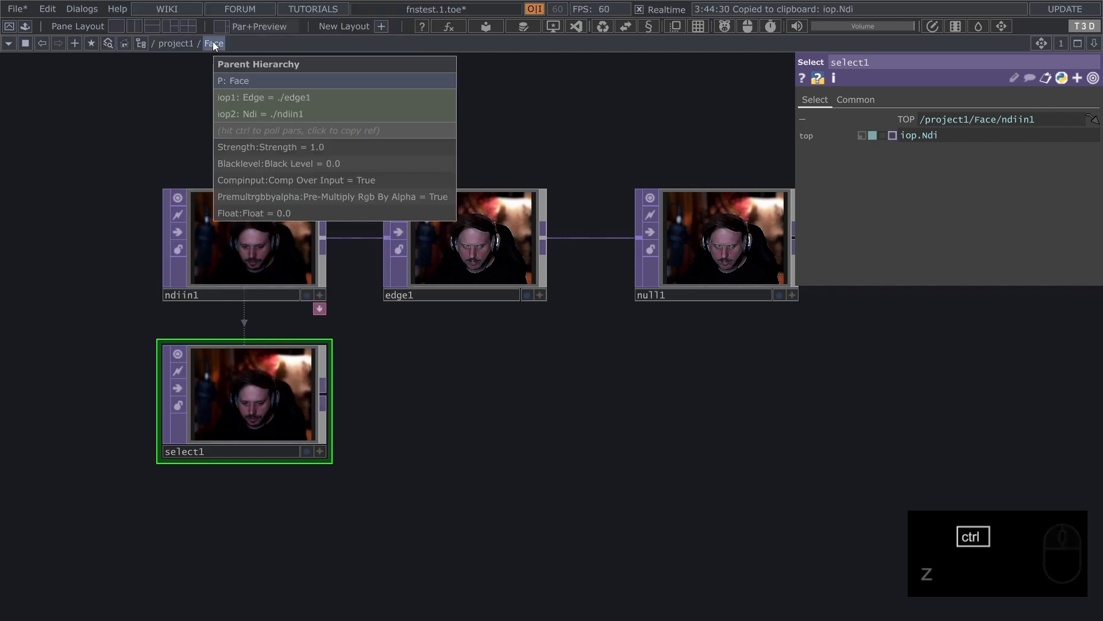
left_click(265, 101)
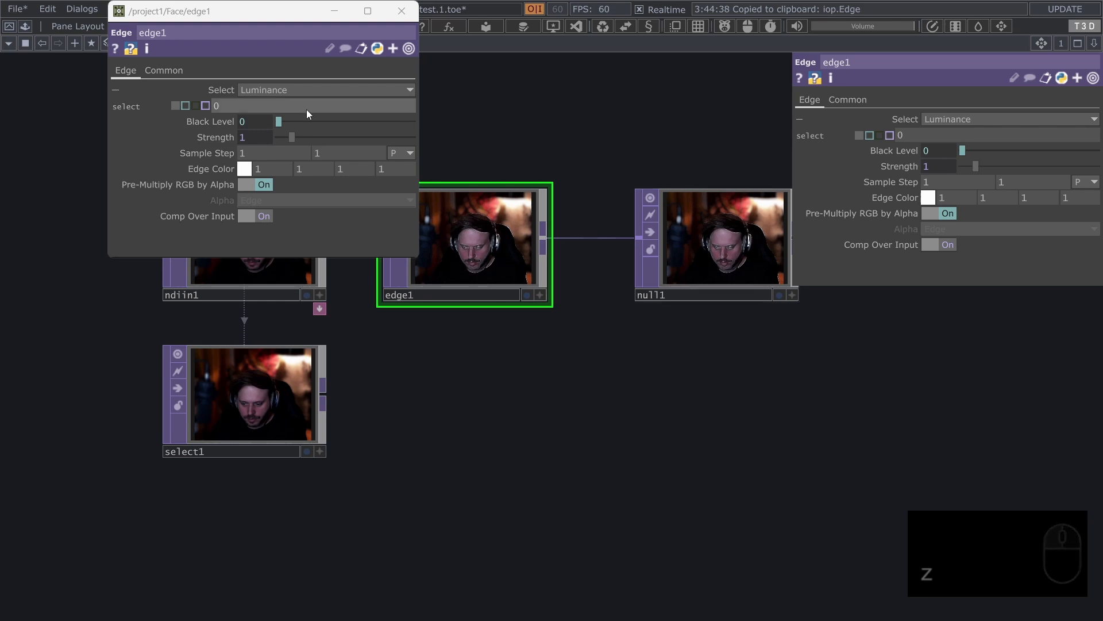
left_click(401, 11)
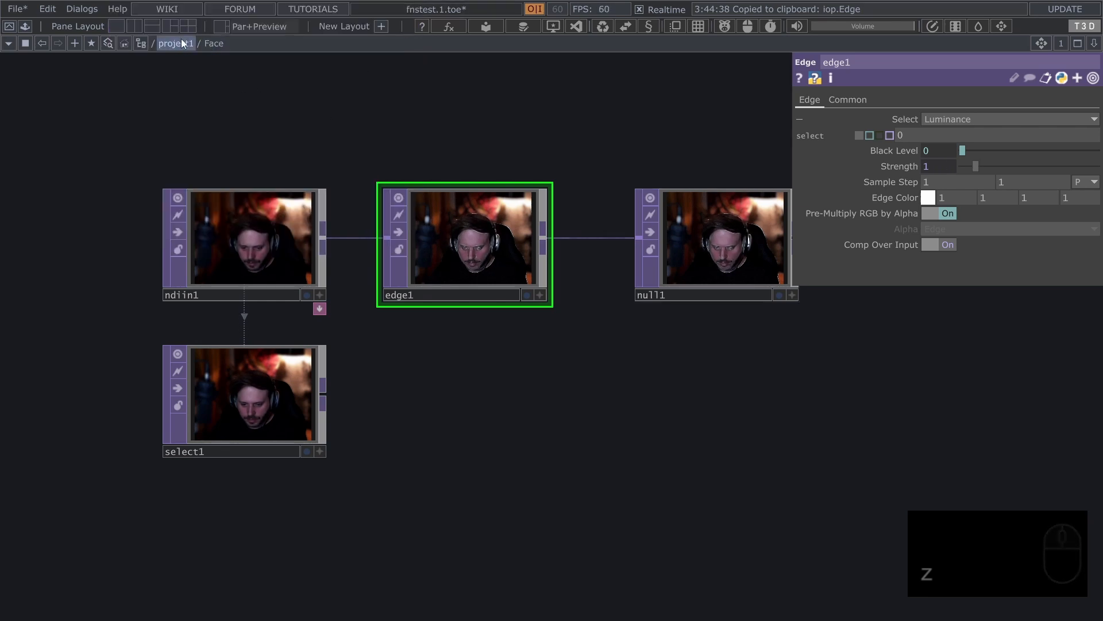
Open Face's parameter window from project1's hierarchy pop-up and set Strength to 1.52 on the Custom page
mouse_move(173, 43)
left_click(211, 113)
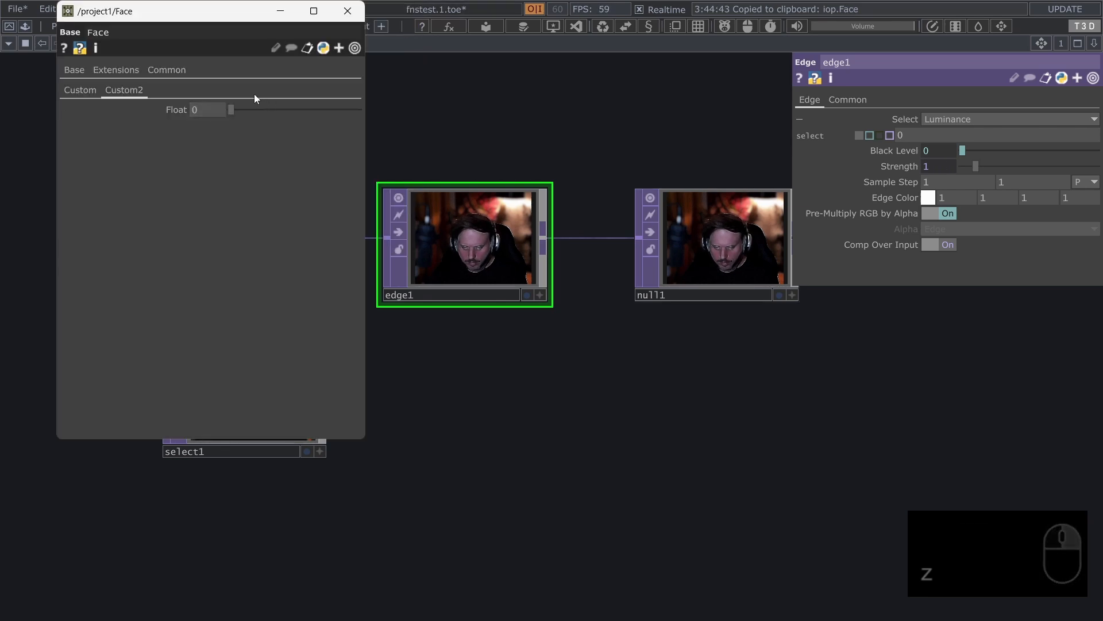
left_click(81, 89)
mouse_move(244, 109)
left_mouse_down()
mouse_move(283, 113)
mouse_move(255, 110)
left_mouse_up()
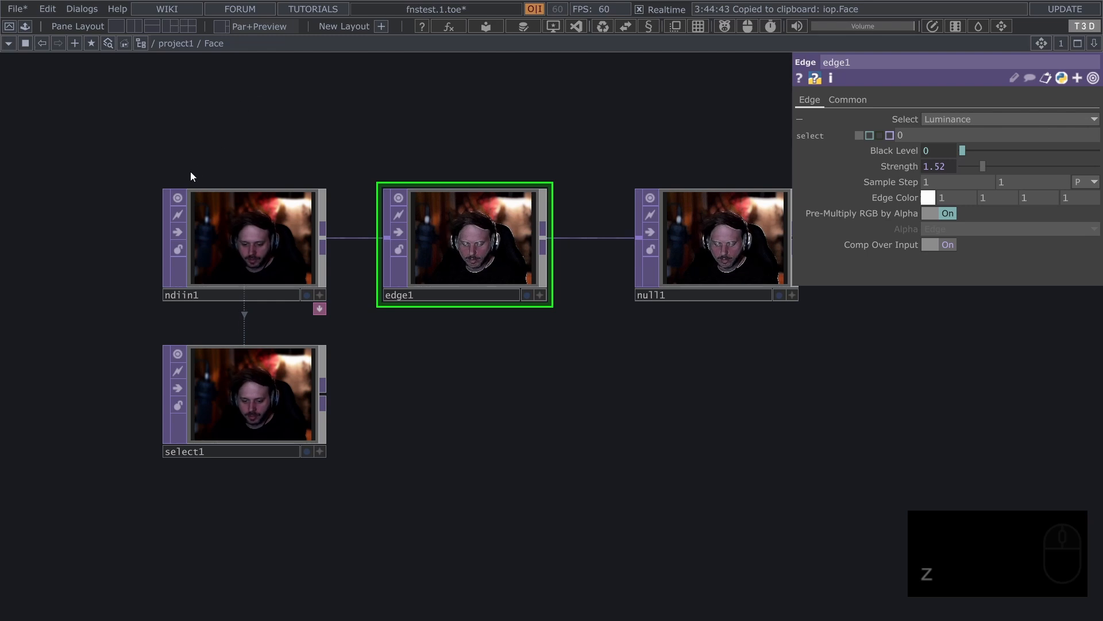
Open Face's floating parameter window from the network path and close it
scroll(191, 171, "up", 5)
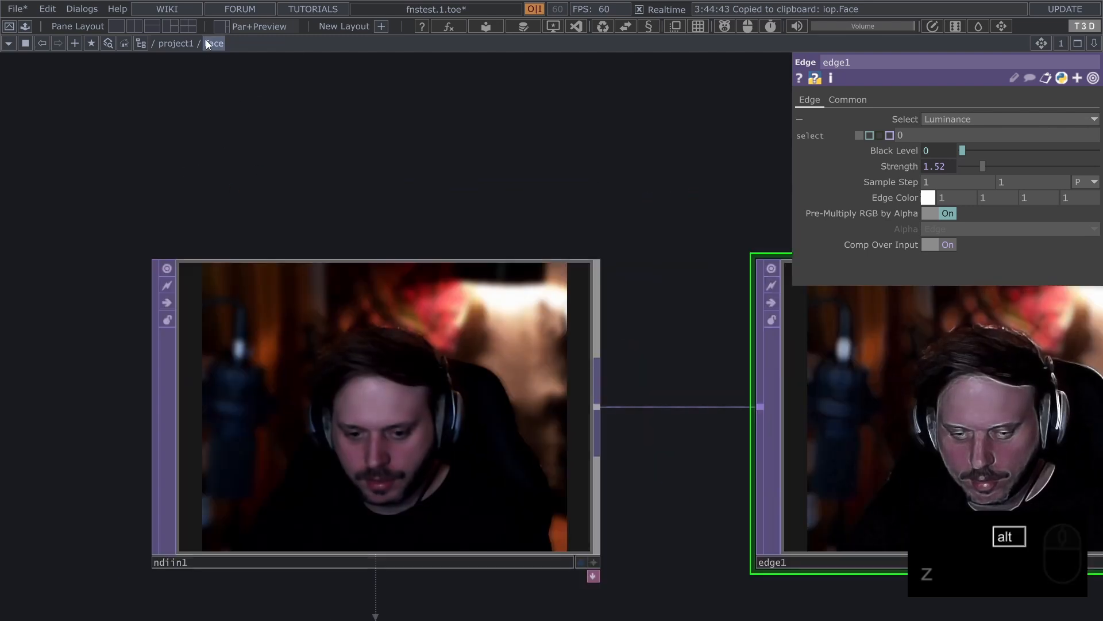
right_click(216, 43, "alt")
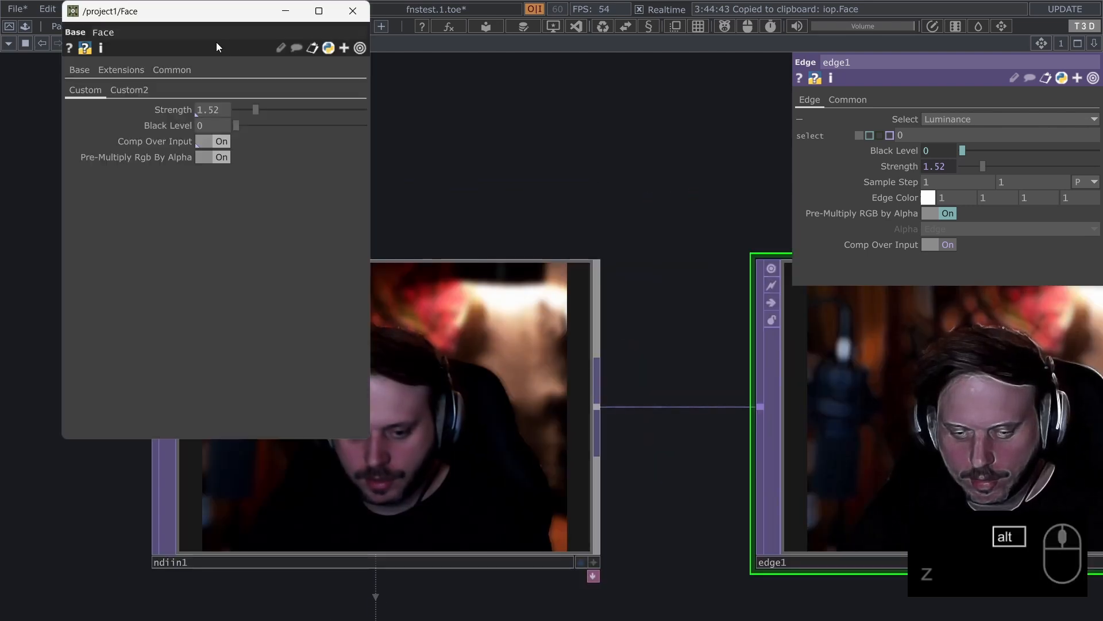
left_click(353, 11)
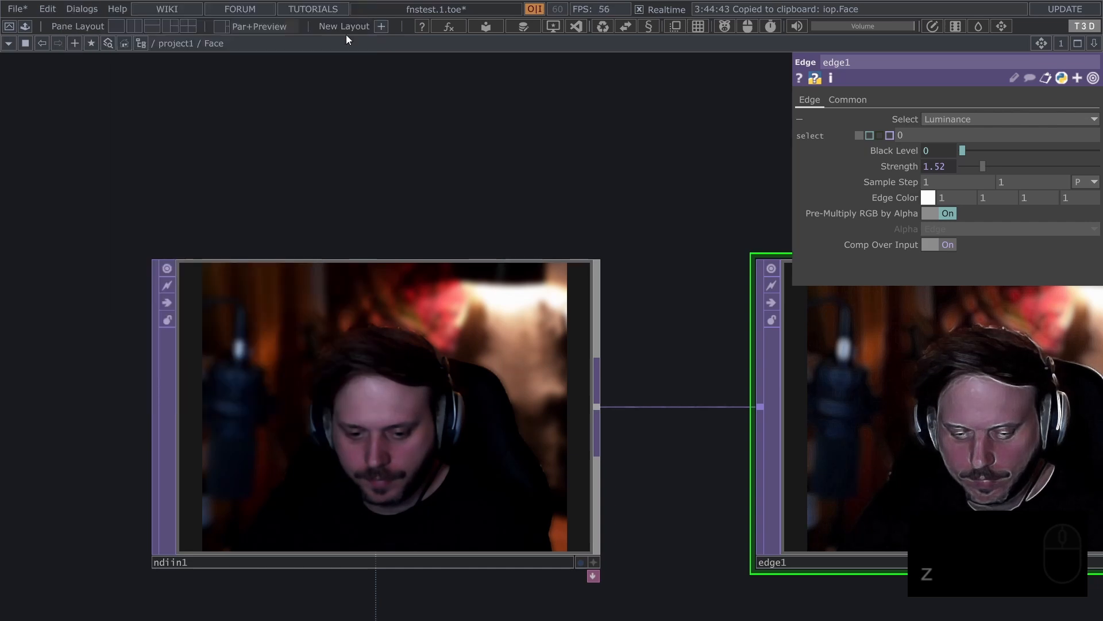
Open Face's Component Editor from the network path, copy the iop.Edge reference from the hierarchy pop-up, and close the editor
middle_click(220, 42, "alt")
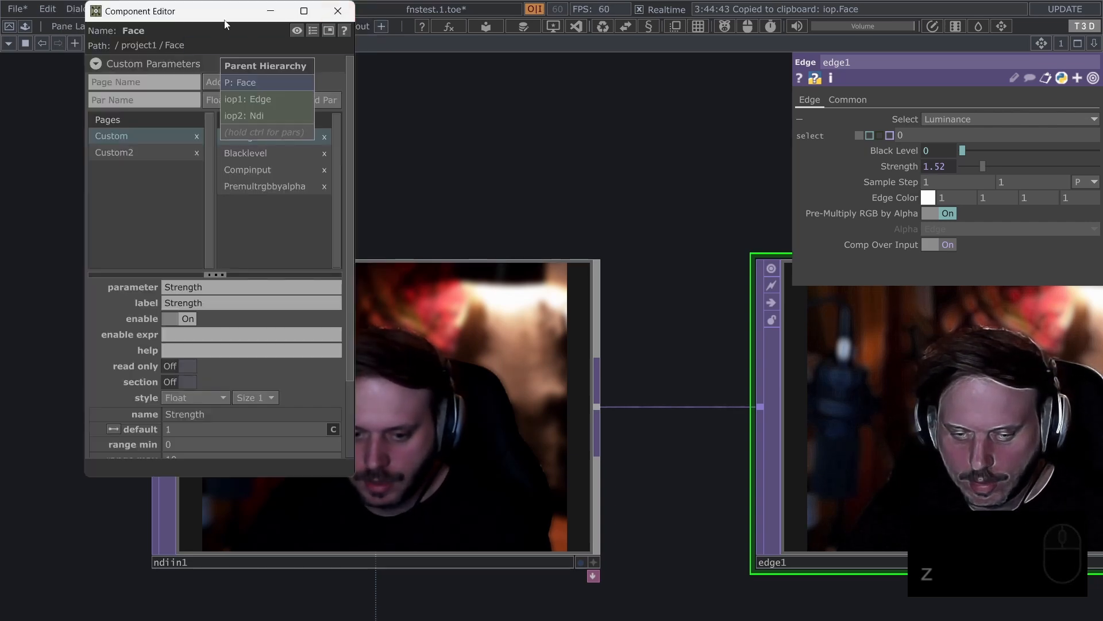
left_click_drag(224, 19, 217, 84)
left_click(256, 100)
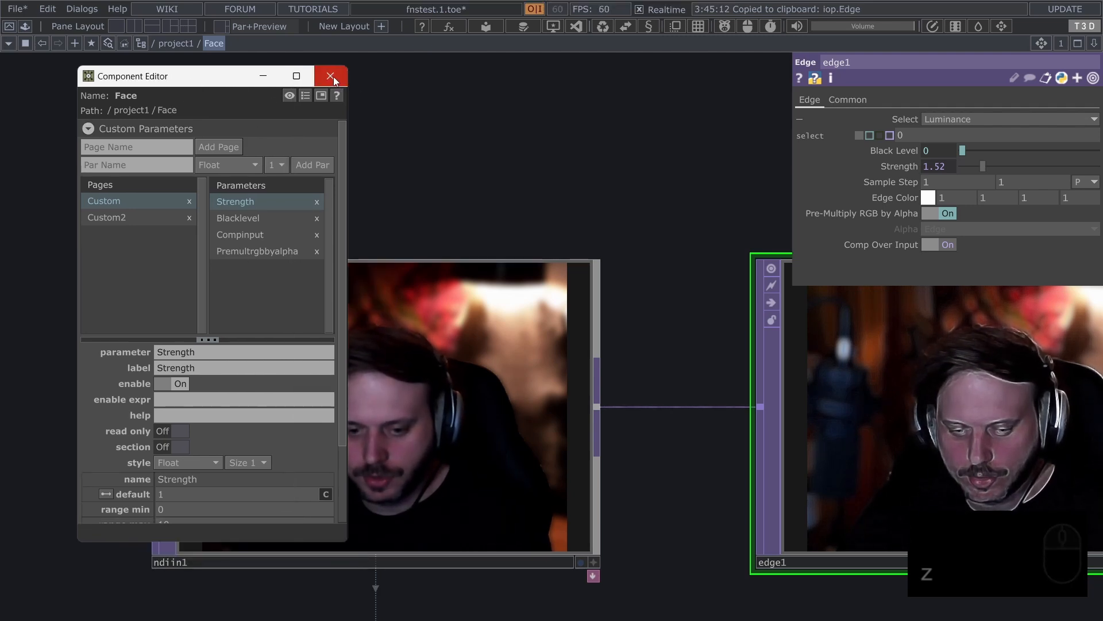
left_click(333, 78)
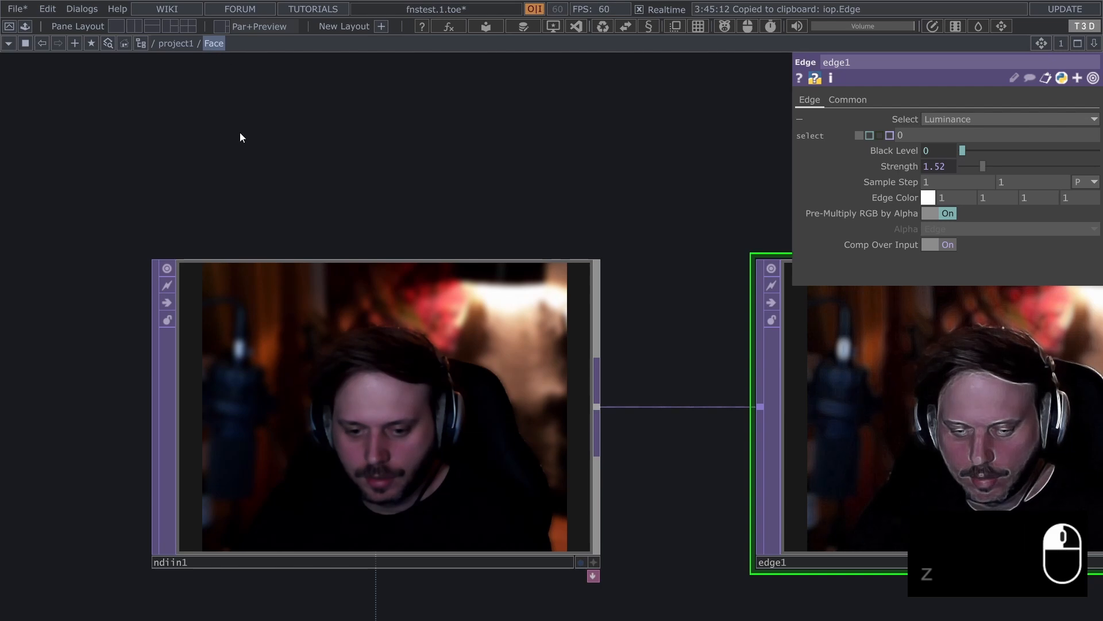
Open Face's Component Editor from the network path repeatedly, closing it each time
key("alt")
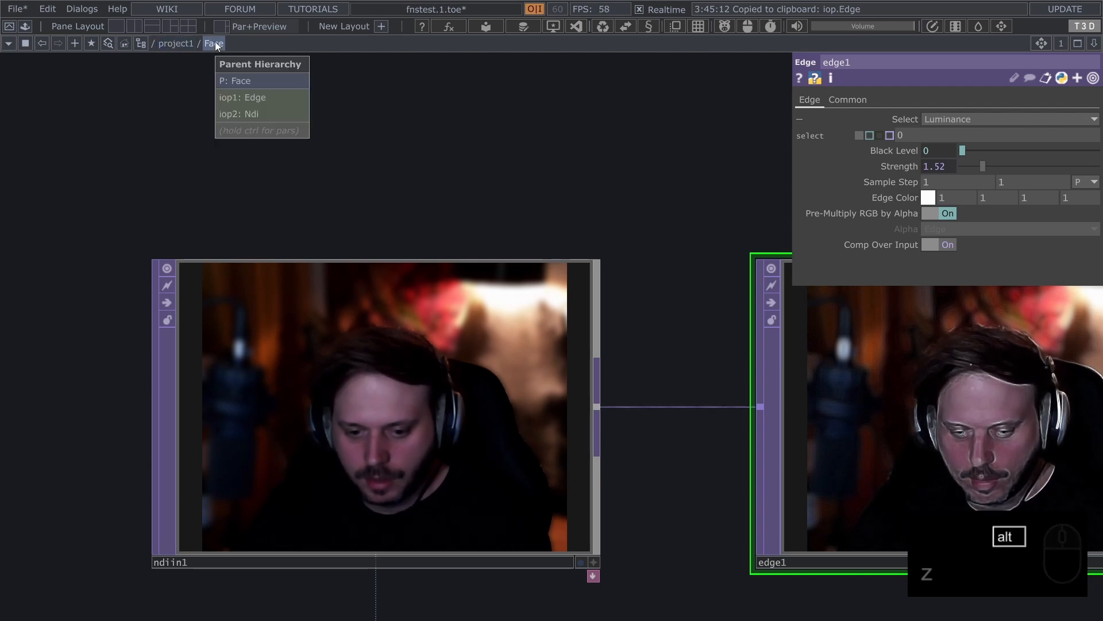
left_click(215, 42, "alt")
left_click(329, 12)
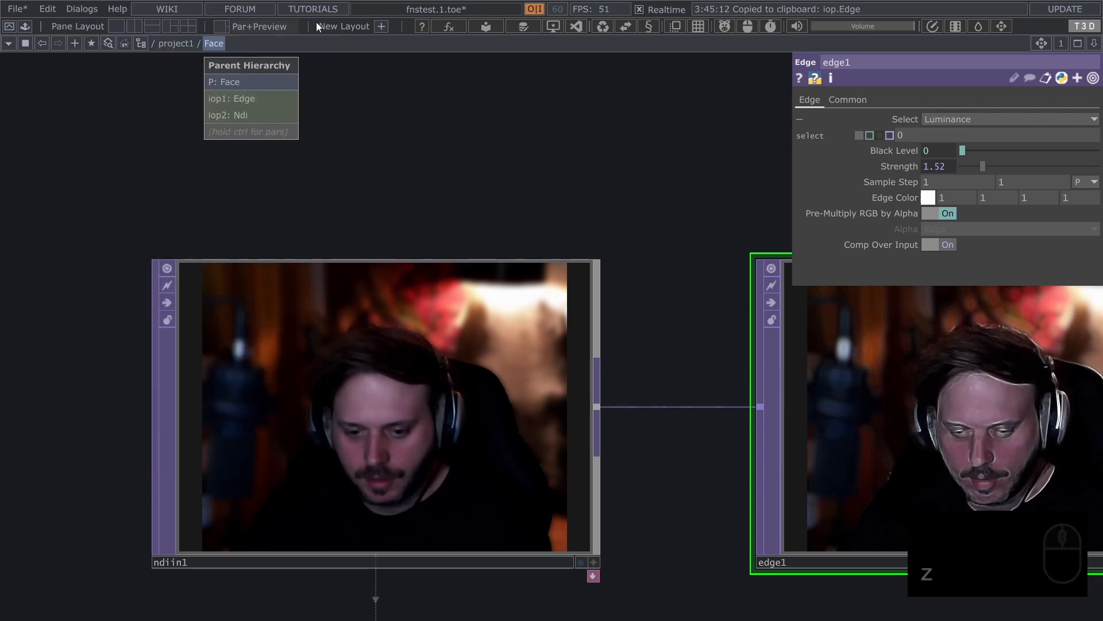
middle_click(211, 43)
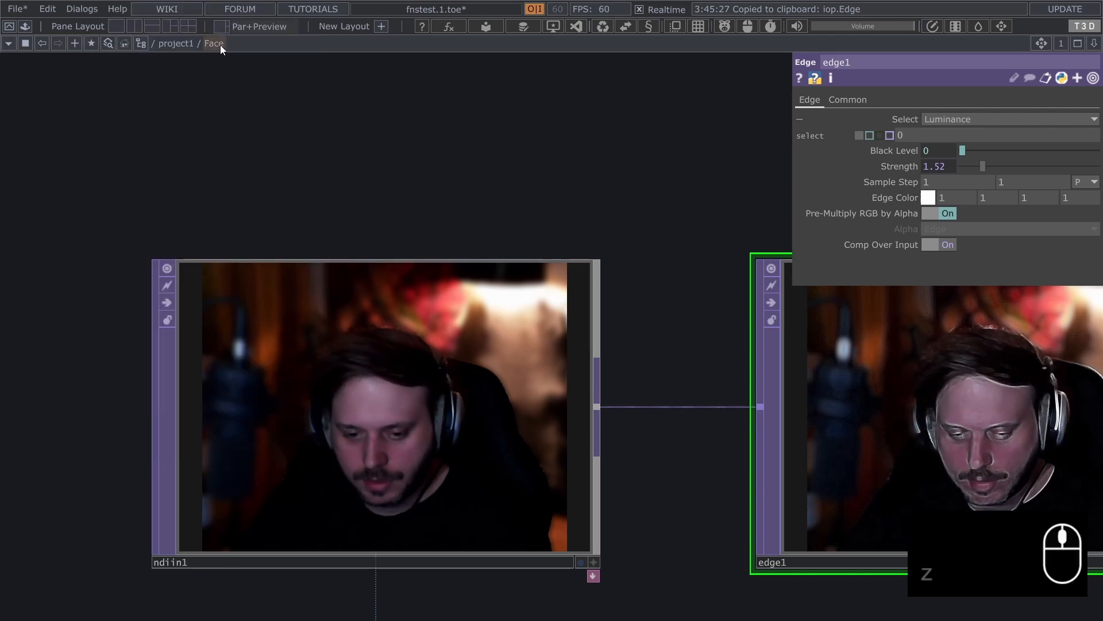
middle_click(220, 45)
left_click(336, 12)
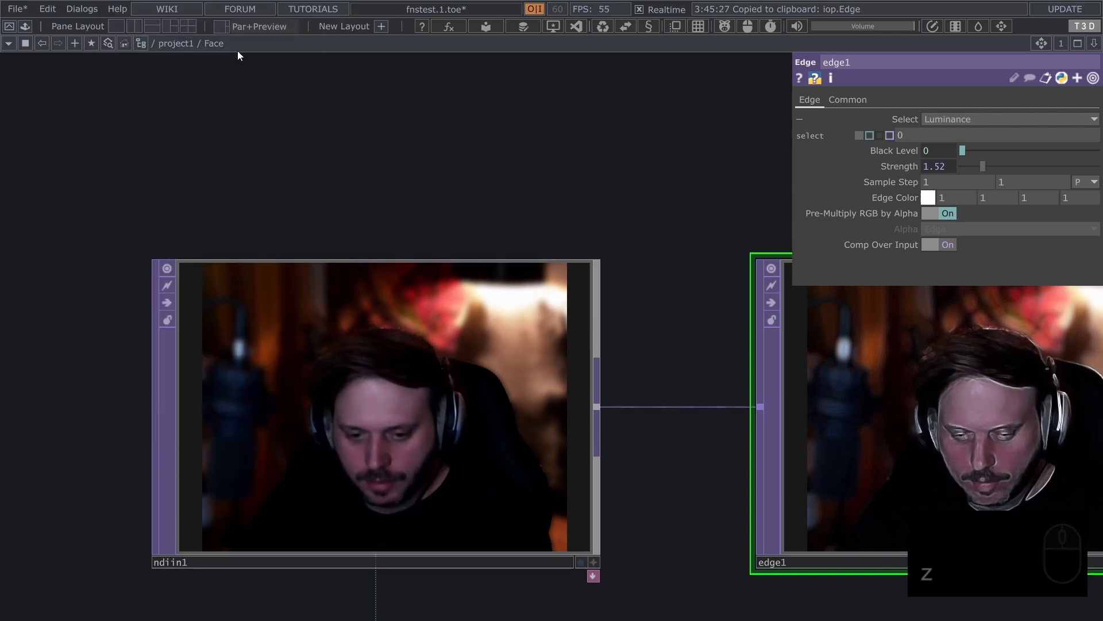
Reopen and close Face's Component Editor, and open project1's floating parameter window from the network path
middle_click(213, 44)
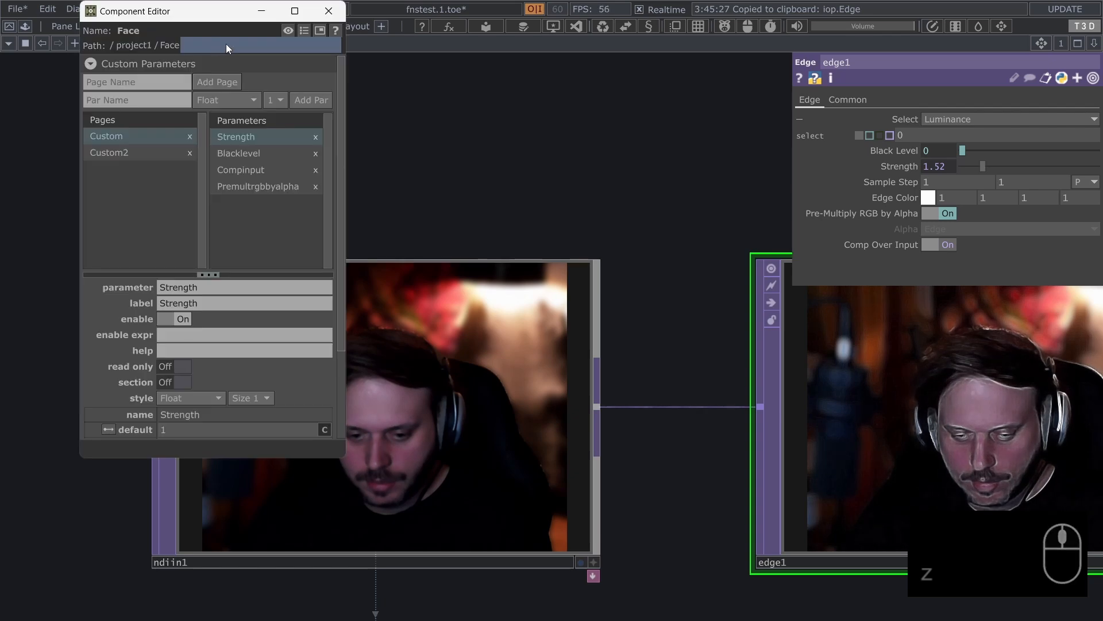
left_click(330, 11)
middle_click(192, 39)
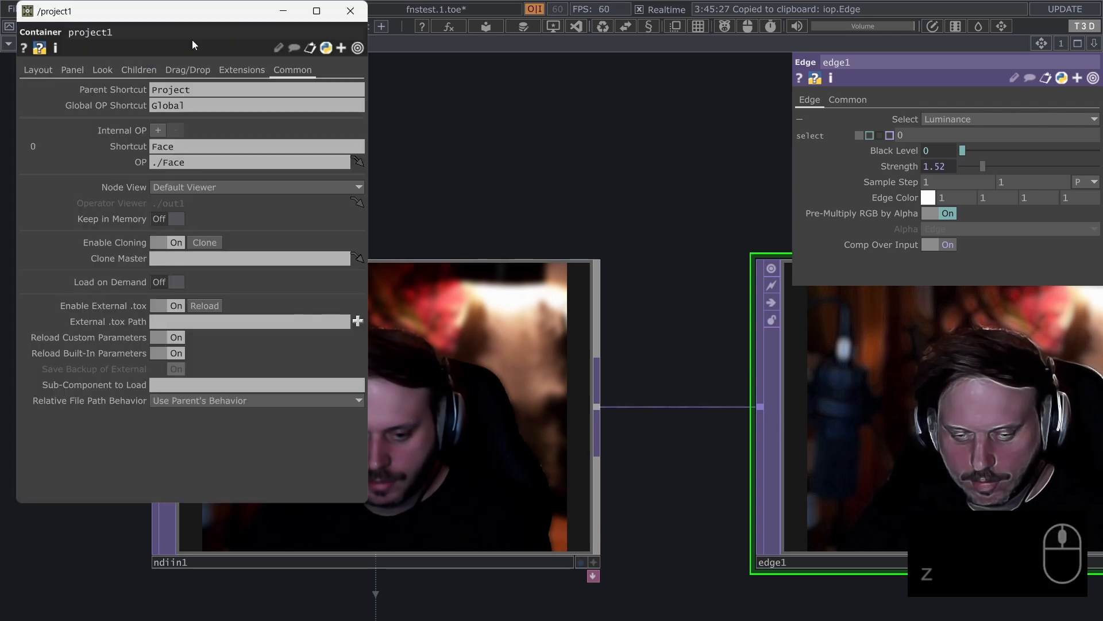
Close project1's floating parameter window, then open its Component Editor from the network path and close it
left_click(337, 10)
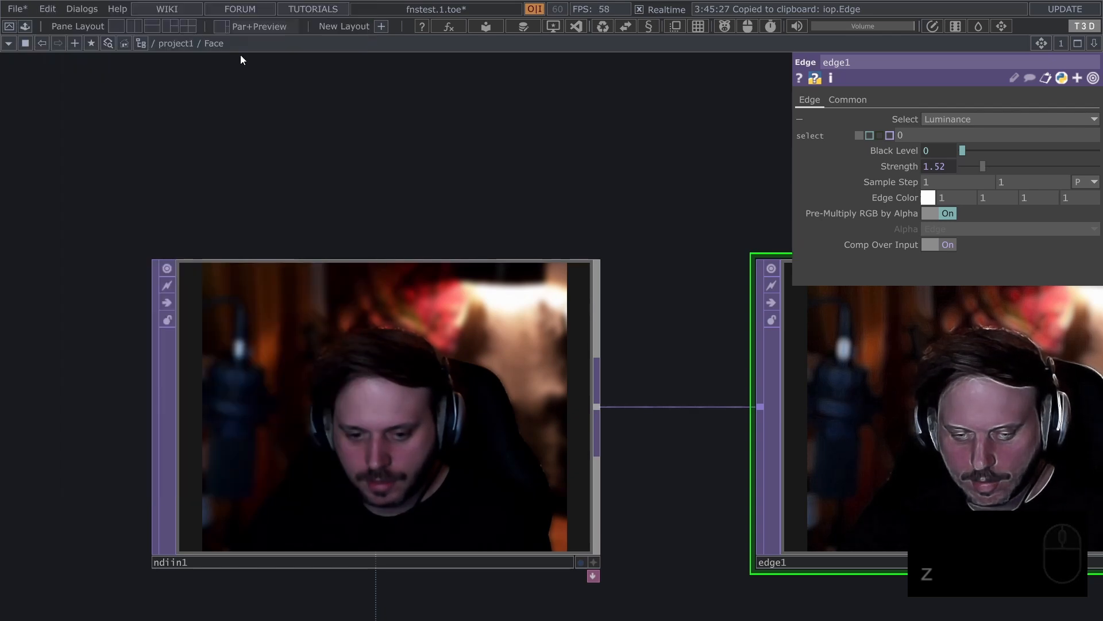
middle_click(178, 45)
left_click(305, 11)
left_click_drag(471, 184, 415, 190)
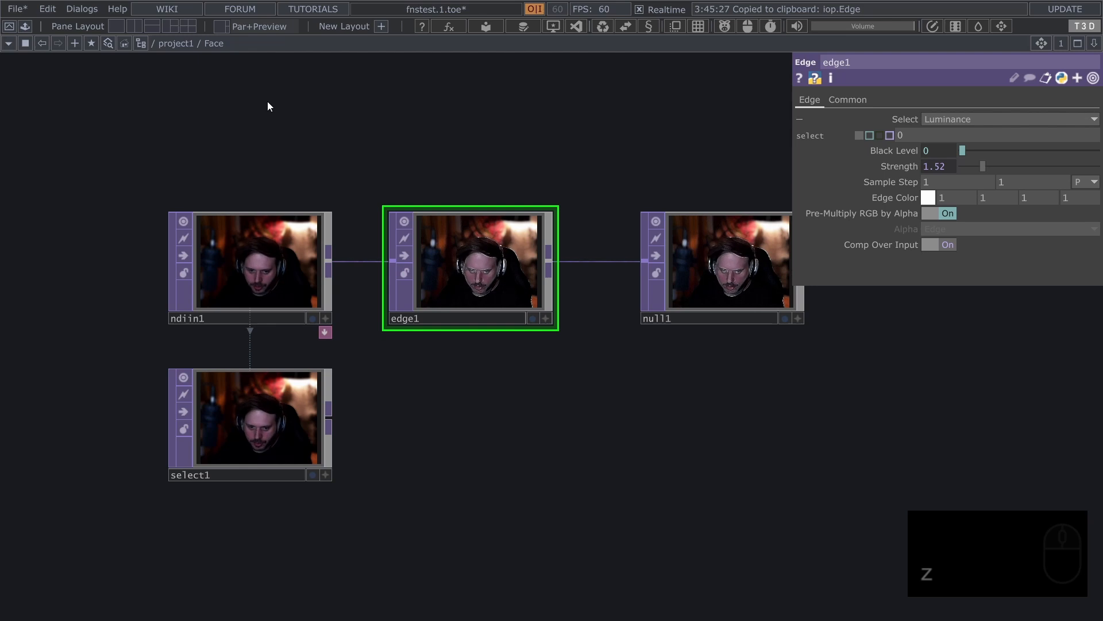
Open and close Face's floating parameter window and its Component Editor from the network path
left_click(214, 43)
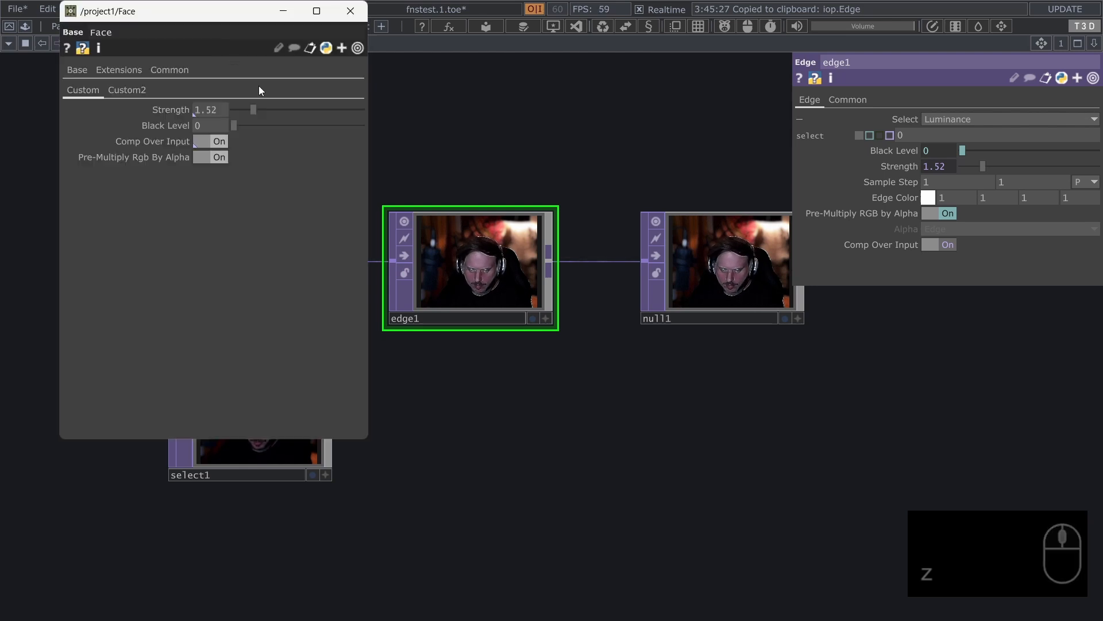
left_click(353, 12)
middle_click(215, 44)
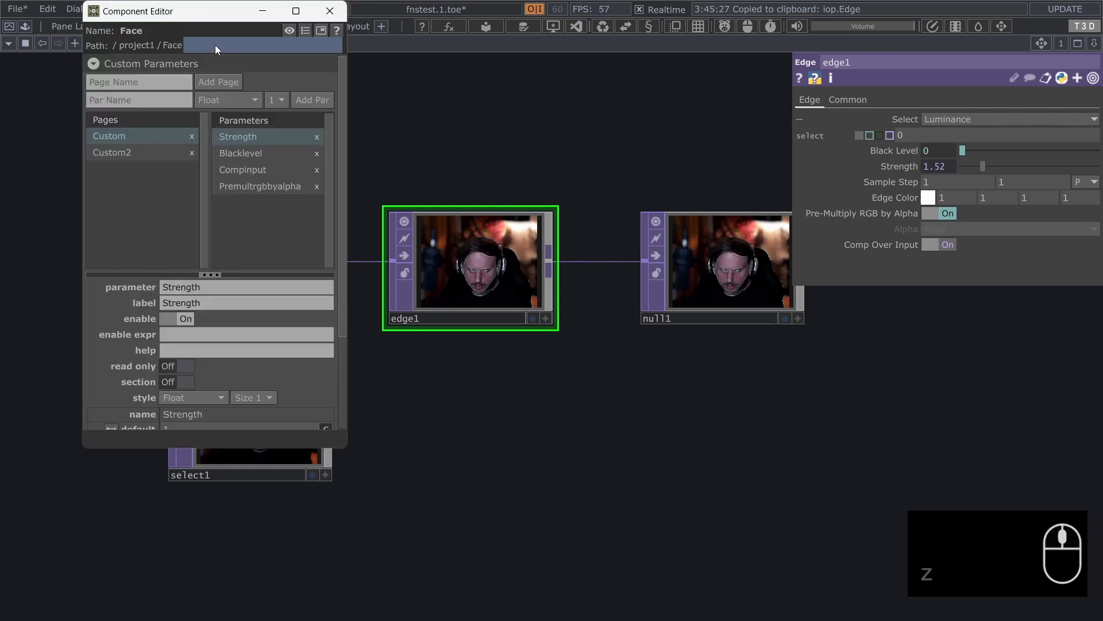
left_click(302, 99)
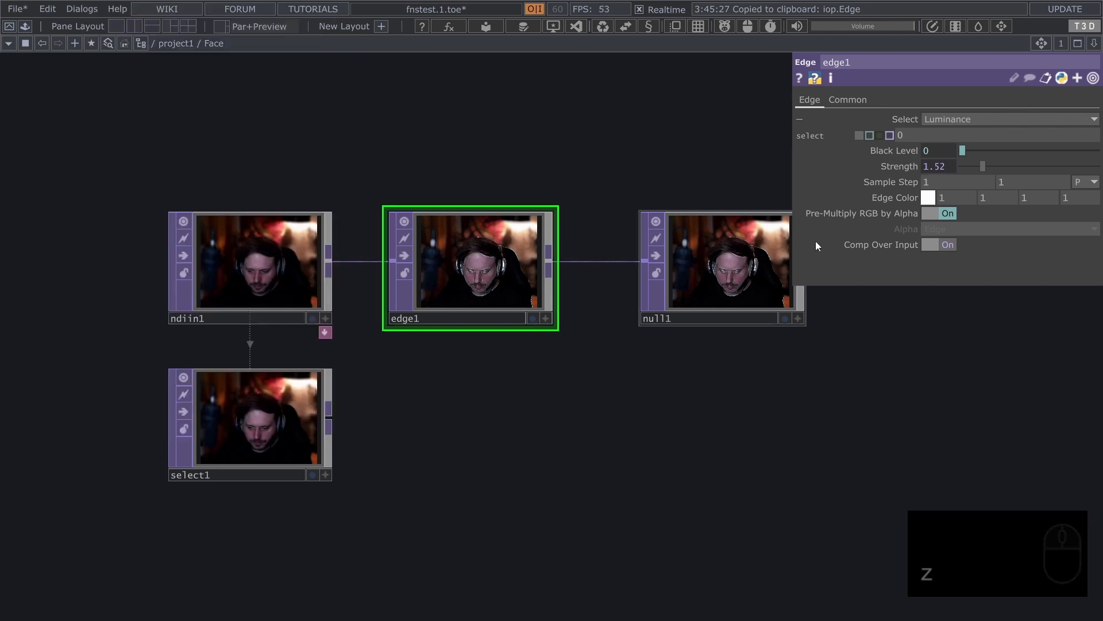
Expand edge1's Sample Step, copy Face's Float2 reference from the parent hierarchy, and paste parent.Face.par.Float2 into offset1
left_click(894, 182)
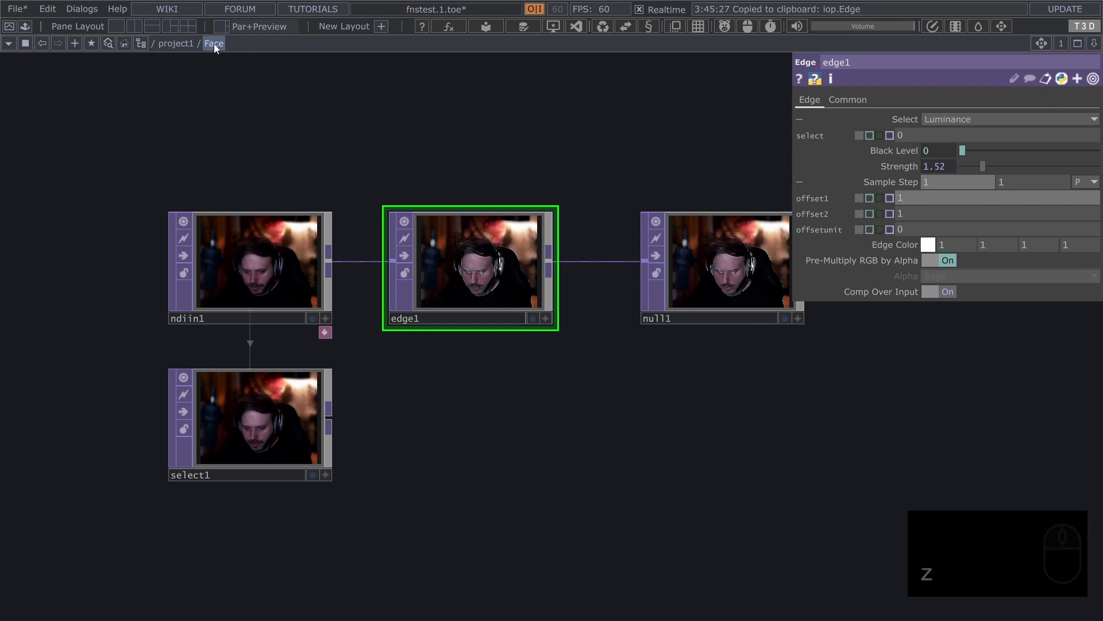
mouse_move(215, 44)
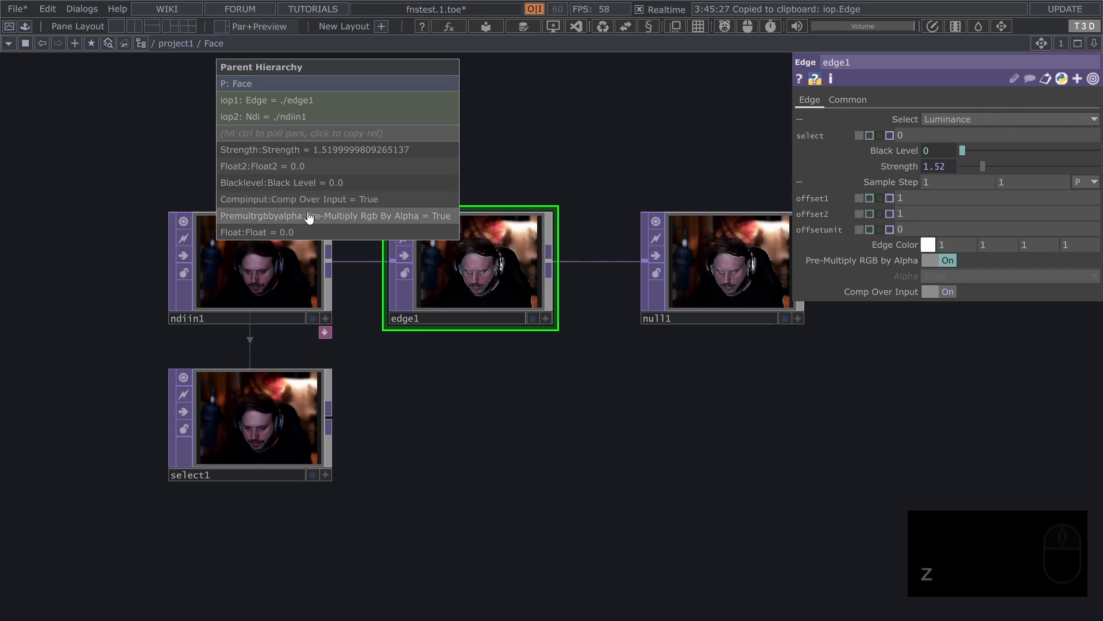
left_click(304, 168)
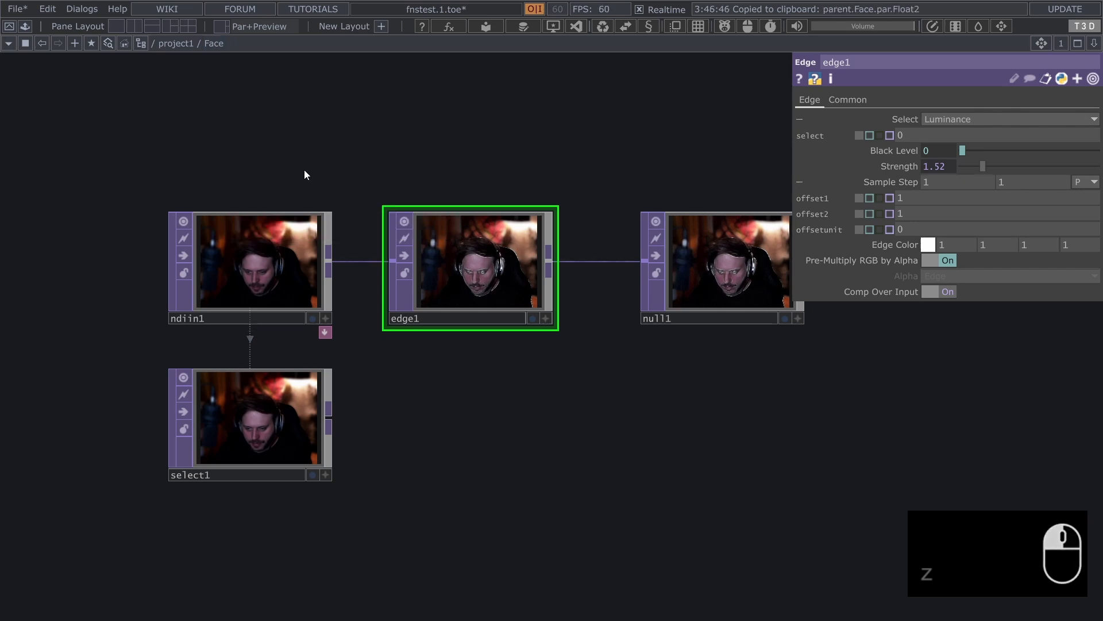
key("ctrl+v")
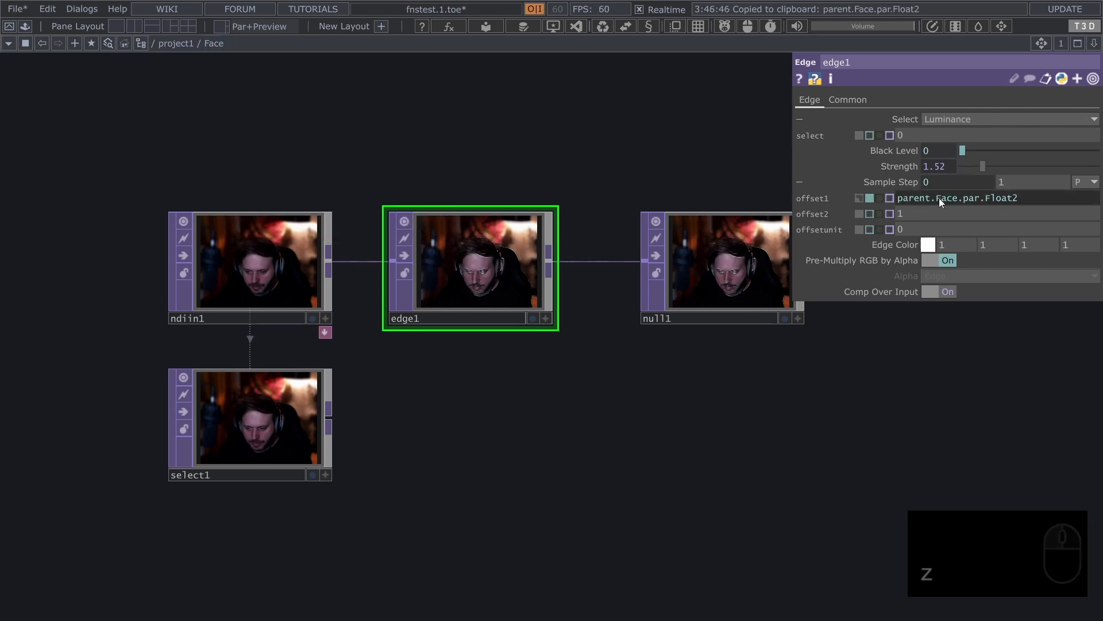
Clear the pasted expression from edge1's offset1 to reset the parameter
left_click(1032, 197)
key("BackSpace")
key("Return")
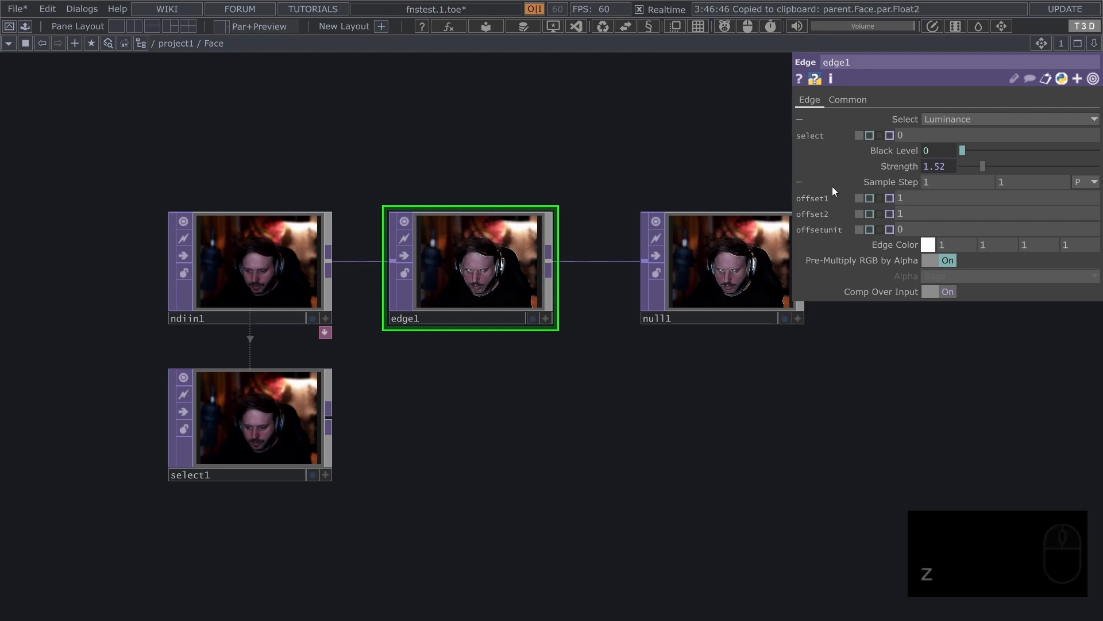
Try entering the partial expression parent. manually in offset1, check Face in the network path, and clear the expression
left_click(908, 190)
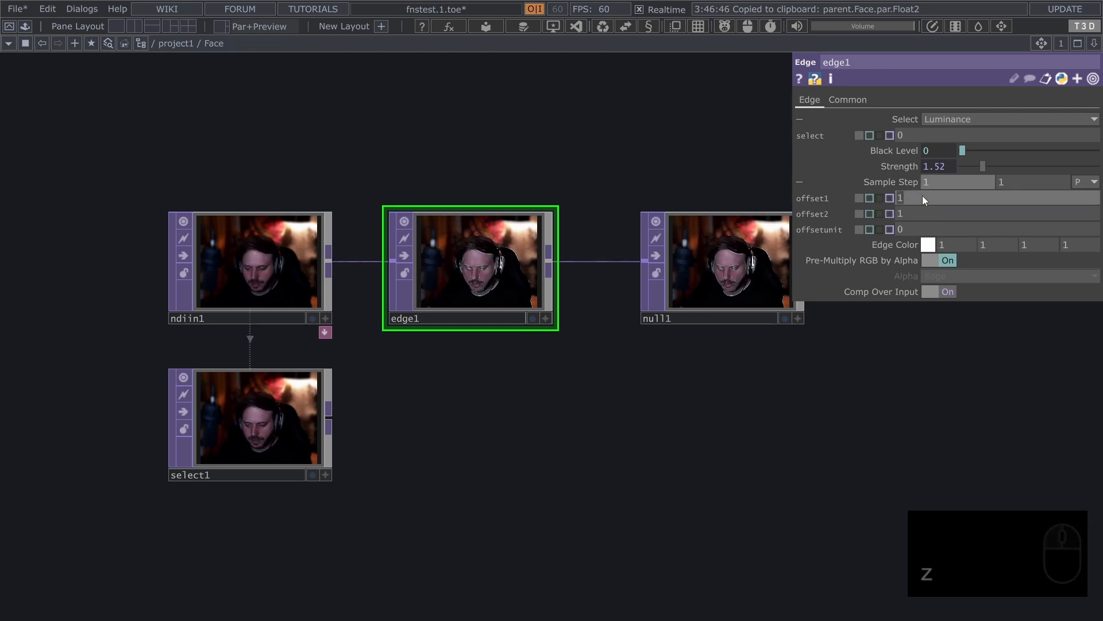
type("parent.")
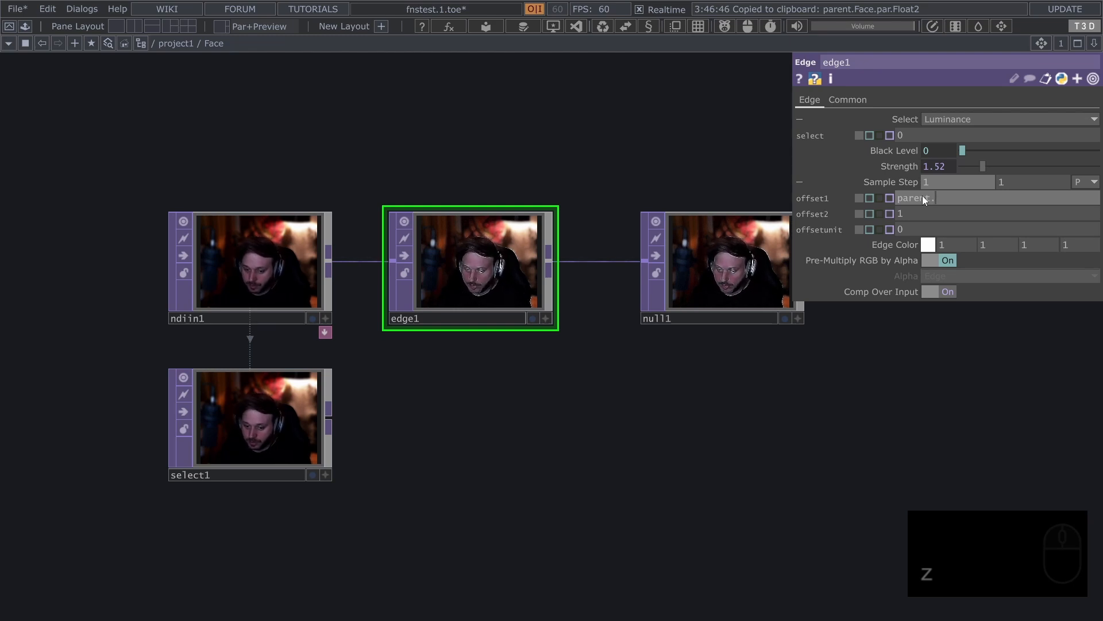
left_click(305, 113)
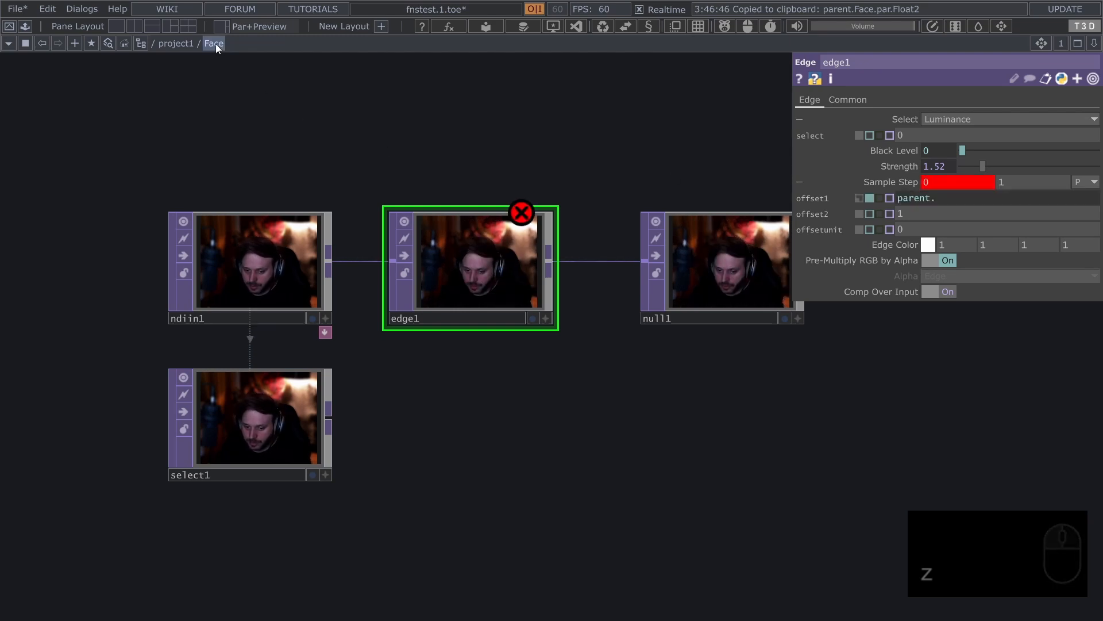
mouse_move(214, 47)
left_click(963, 201)
key("BackSpace")
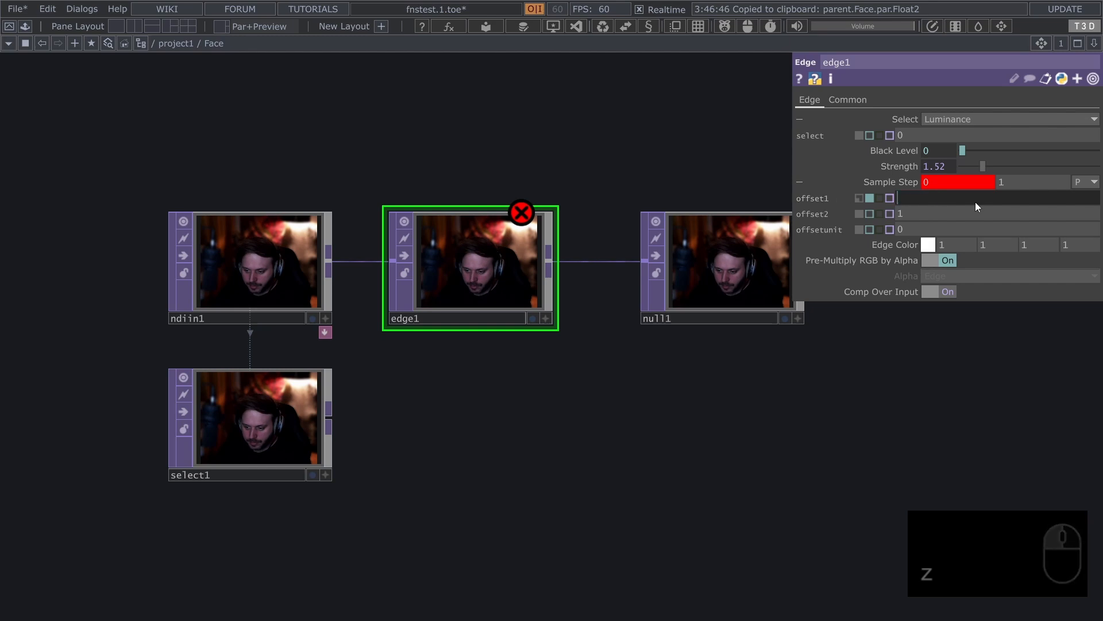
key("Return")
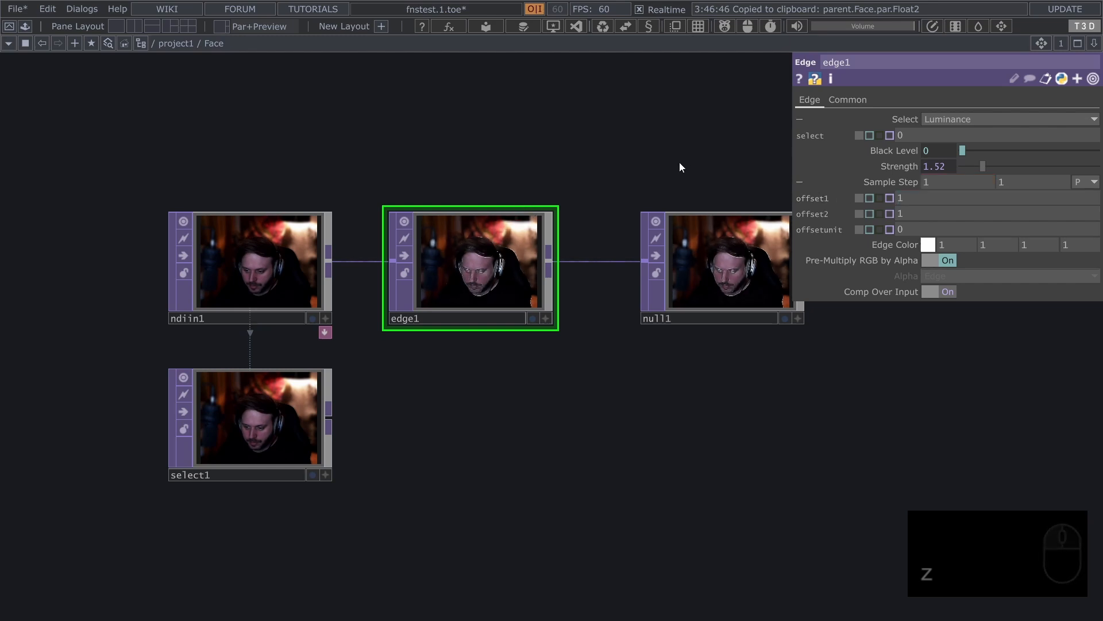
Enter the #! shorthand in offset1 to insert the parent.Face reference
left_click(918, 201)
type("#")
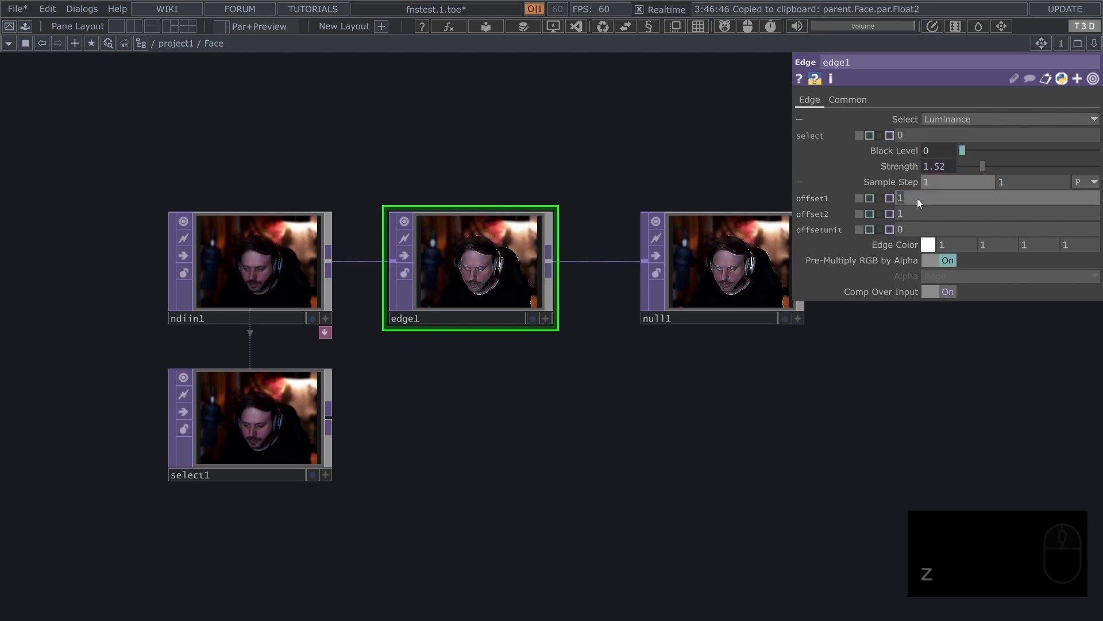
type("!")
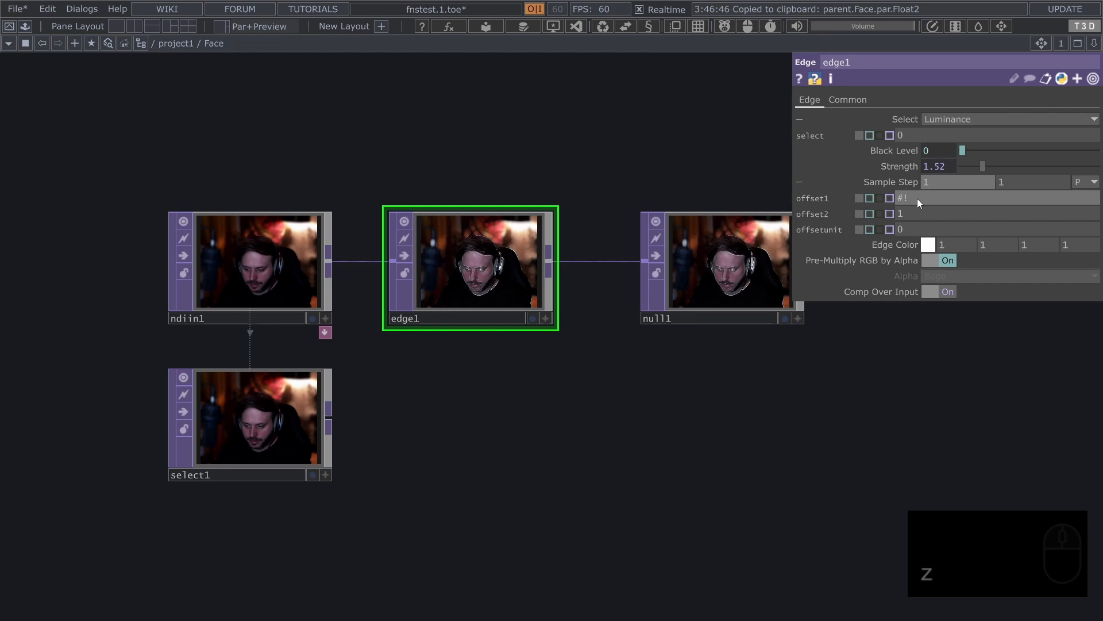
key("Return")
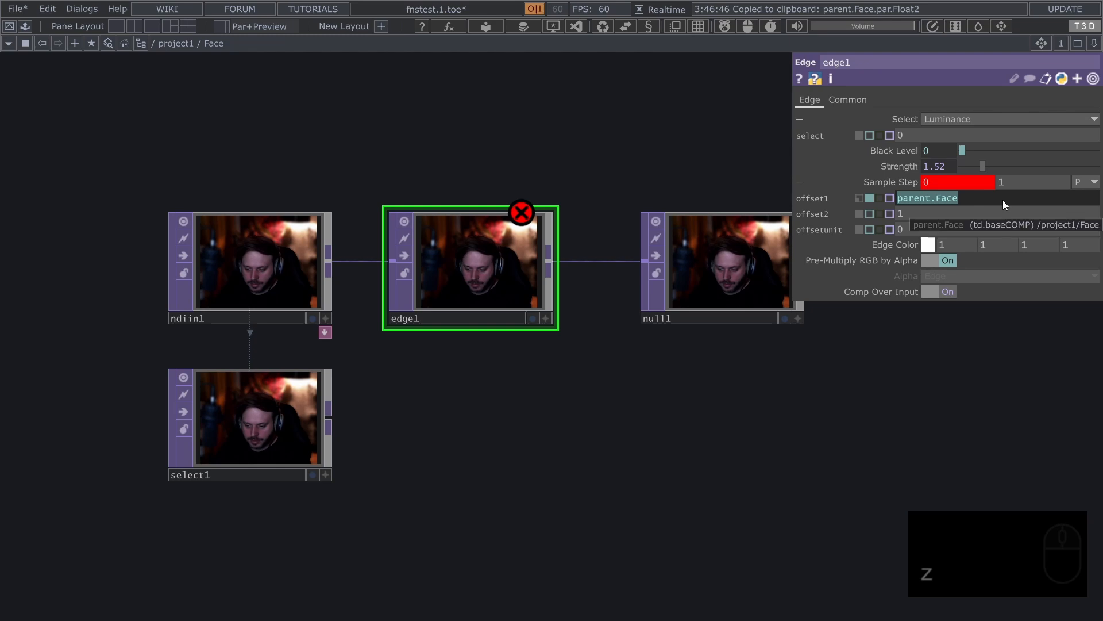
Replace offset1's expression with the shorthand #!.par.Float2 to reference Face's Float2 parameter
type("#!")
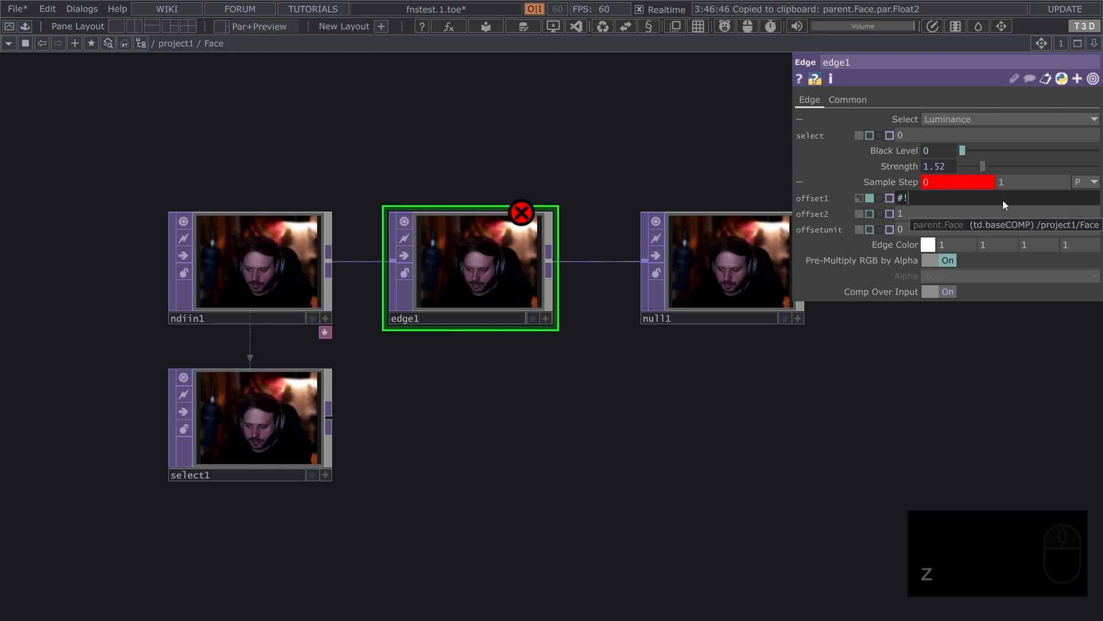
type(".par")
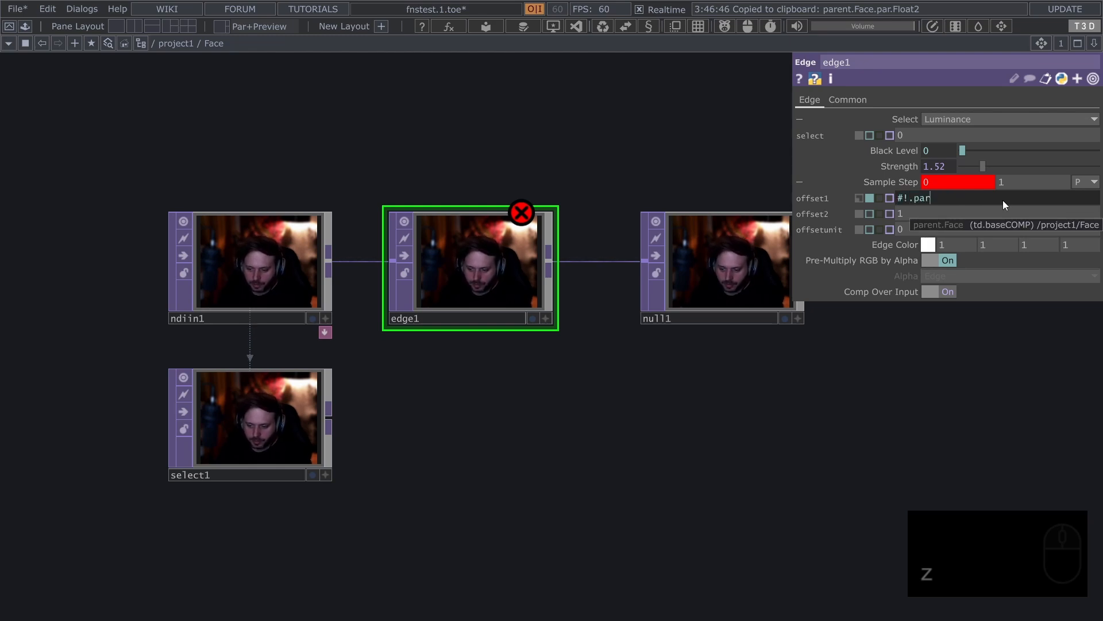
type(".Float2")
key("Return")
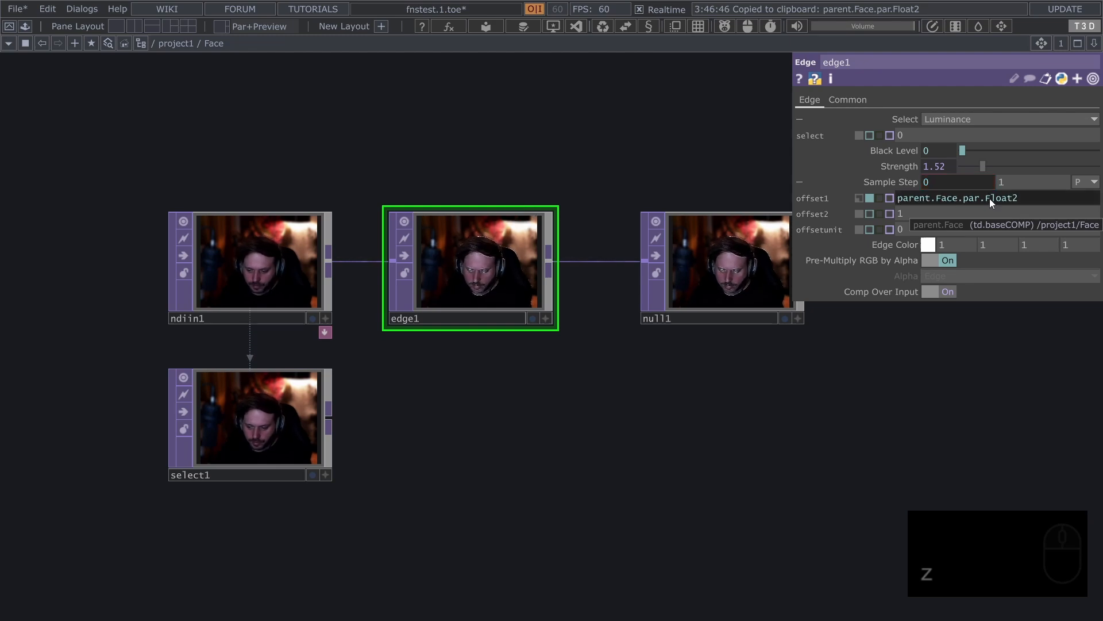
Replace offset1's expression with the shorter form #!!Float2 to reference Face's Float2 parameter
left_click(1029, 198)
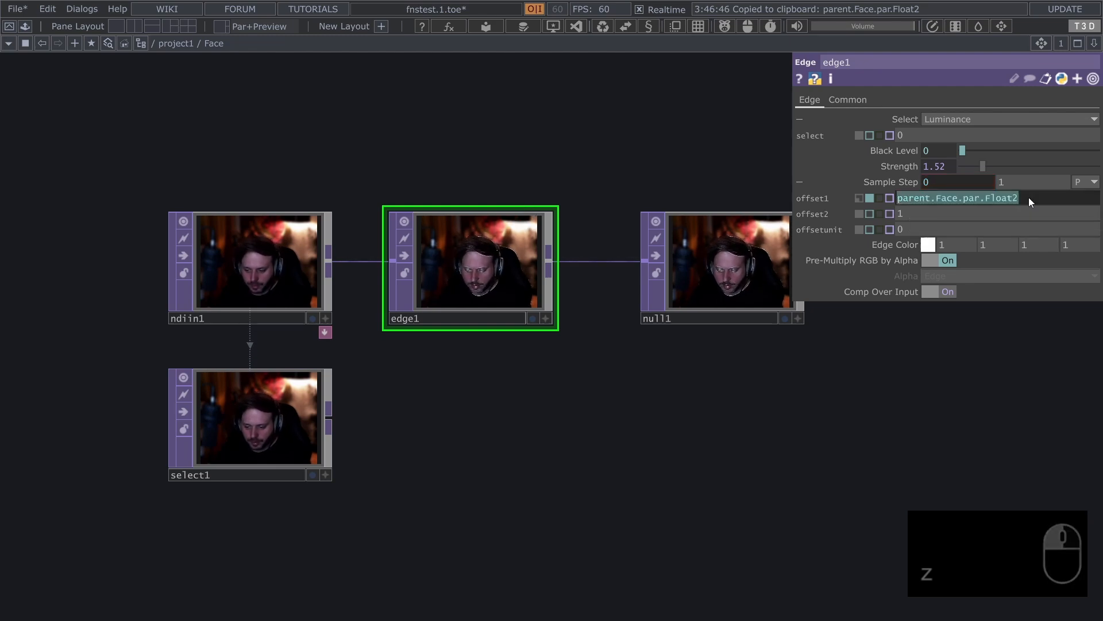
type("#!")
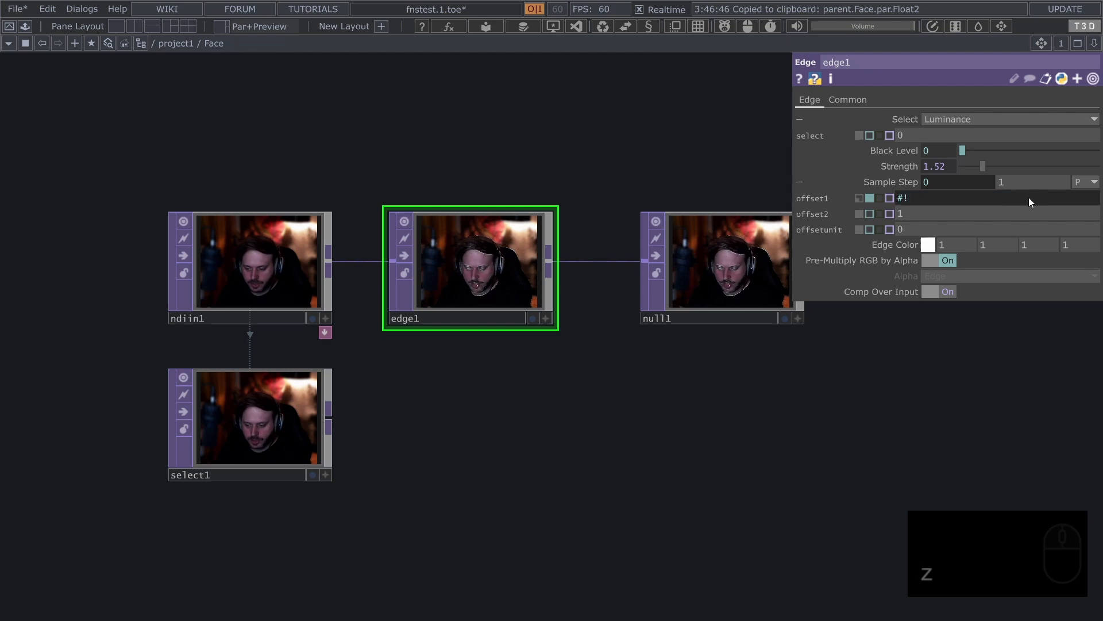
type("!")
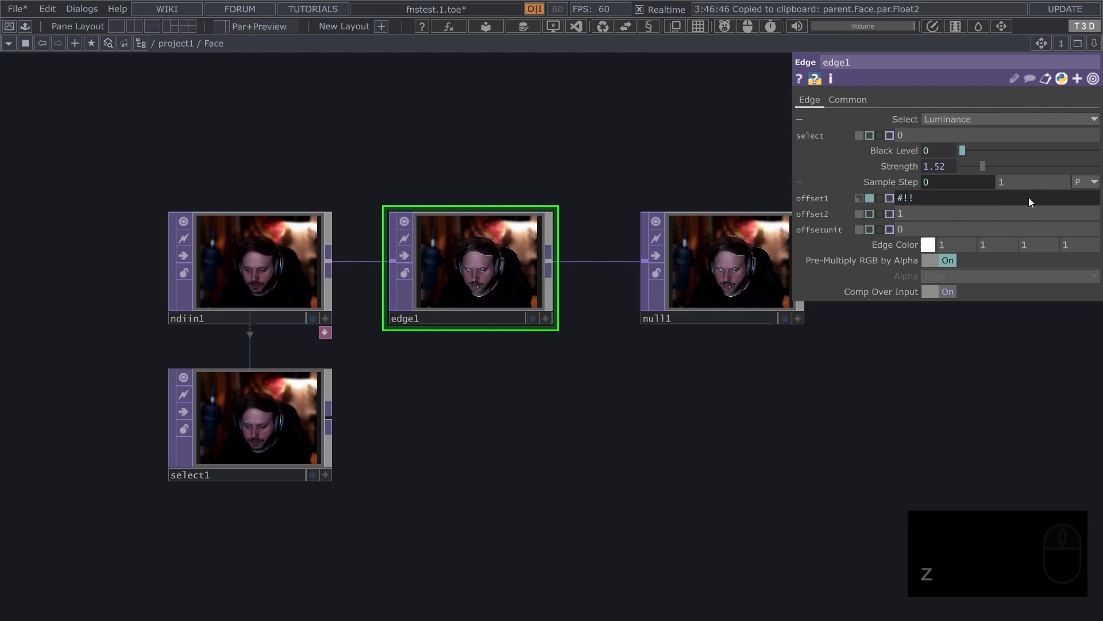
type("Float2")
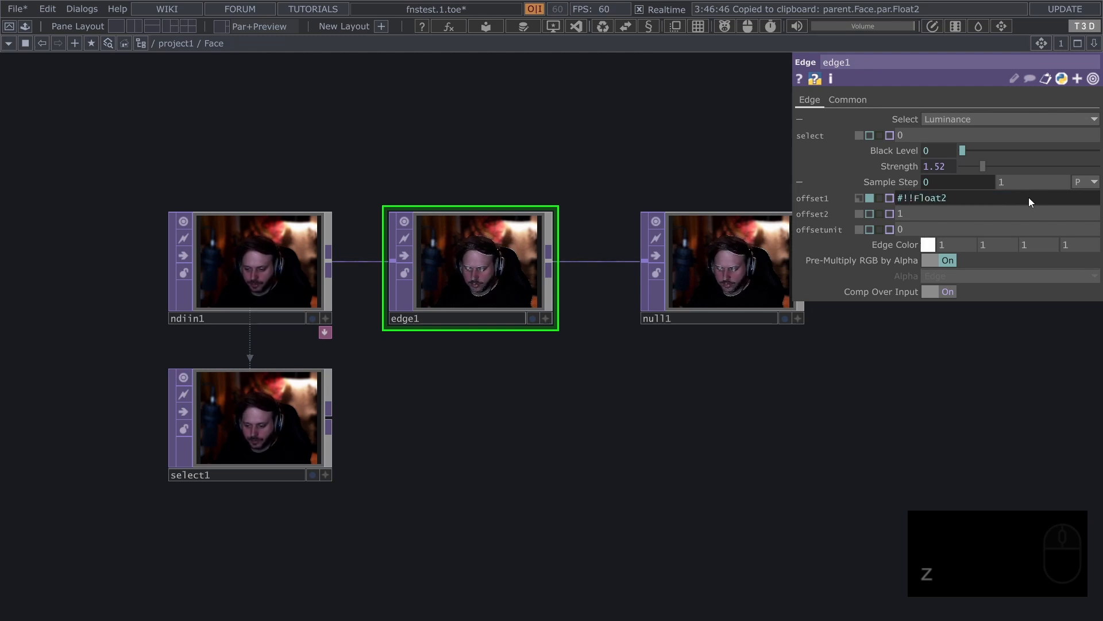
key("Return")
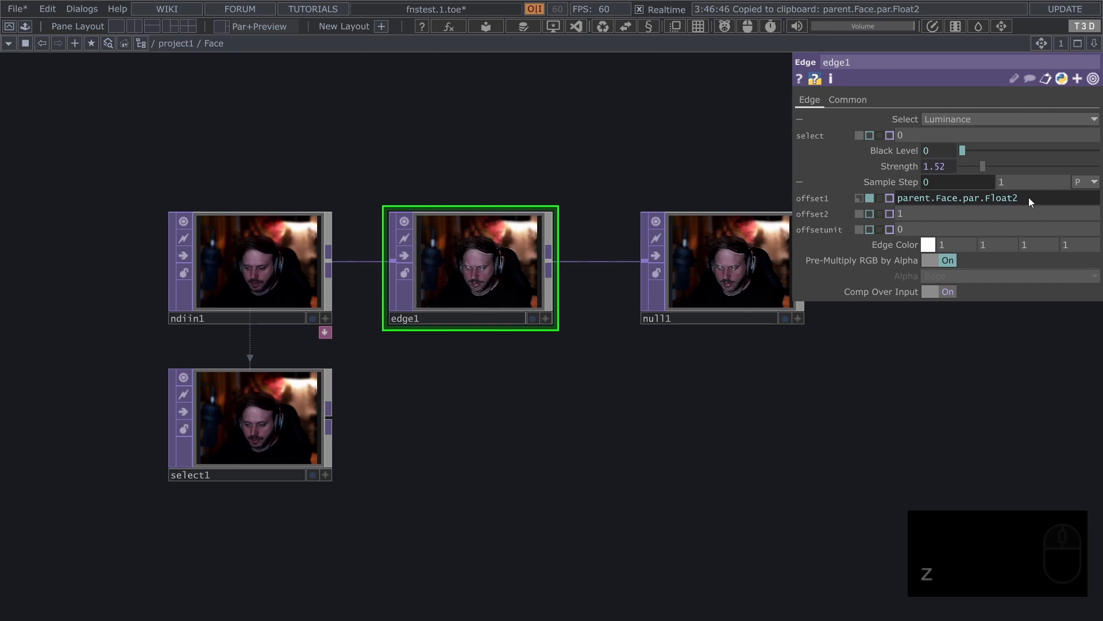
Re-enter #!!Float2 in offset1 and replace it with the full parent.Face.par.Float2 reference
left_click(1029, 197)
key("ctrl+c")
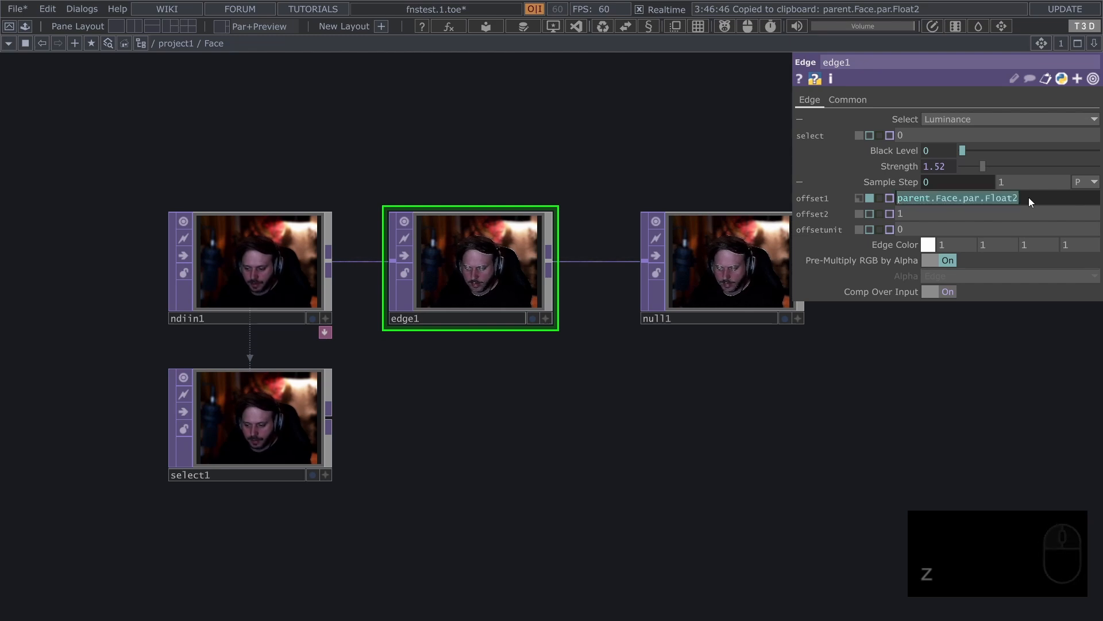
key("BackSpace")
type("#")
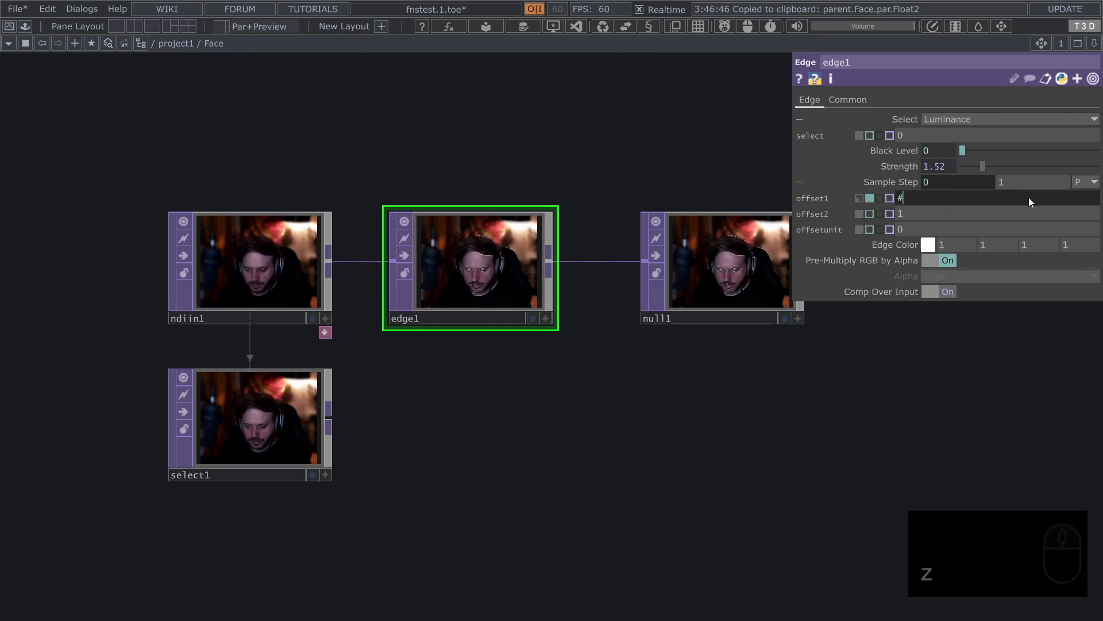
type("!!")
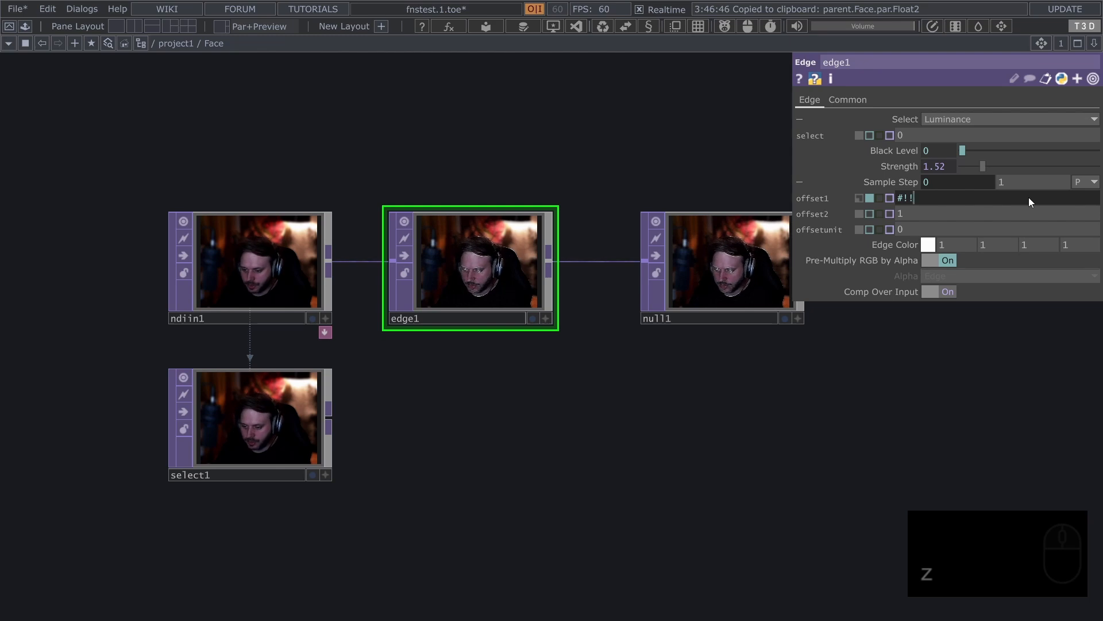
type("Float2")
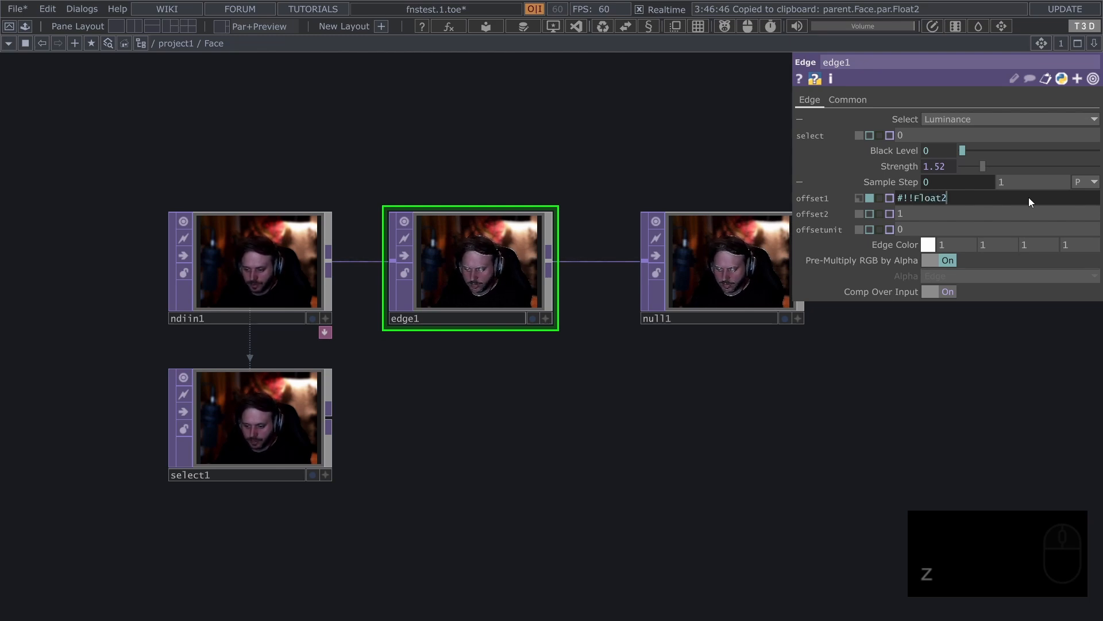
key("ctrl+a")
key("ctrl+v")
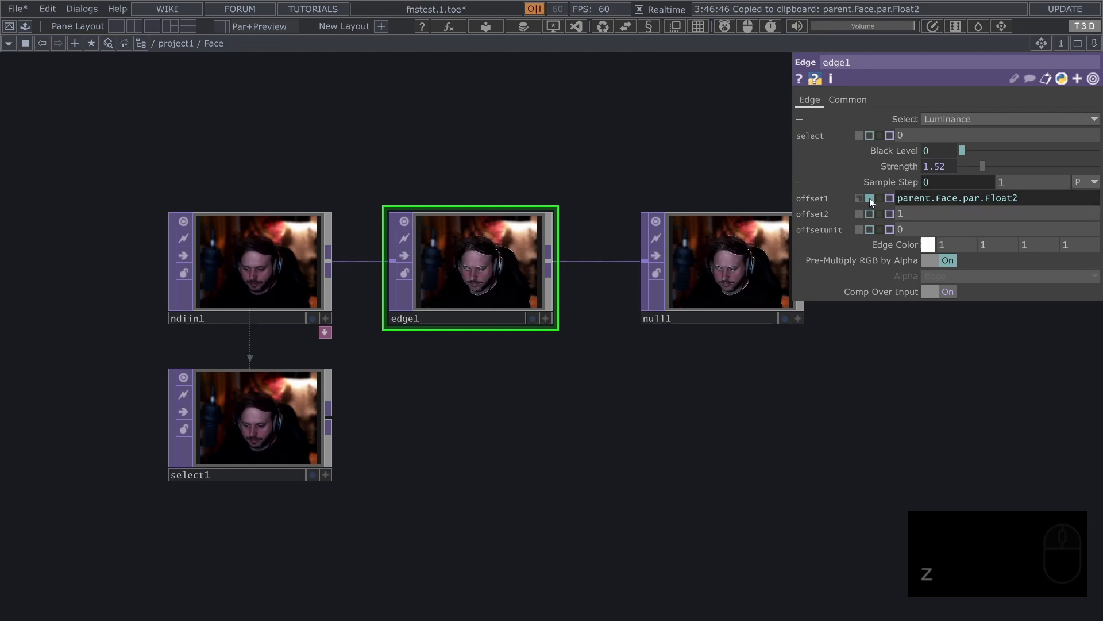
Bind edge1's offset2 to parent.Face.par.Float2, starting the reference with the #!.par. shorthand
left_click(958, 201)
left_click(960, 215)
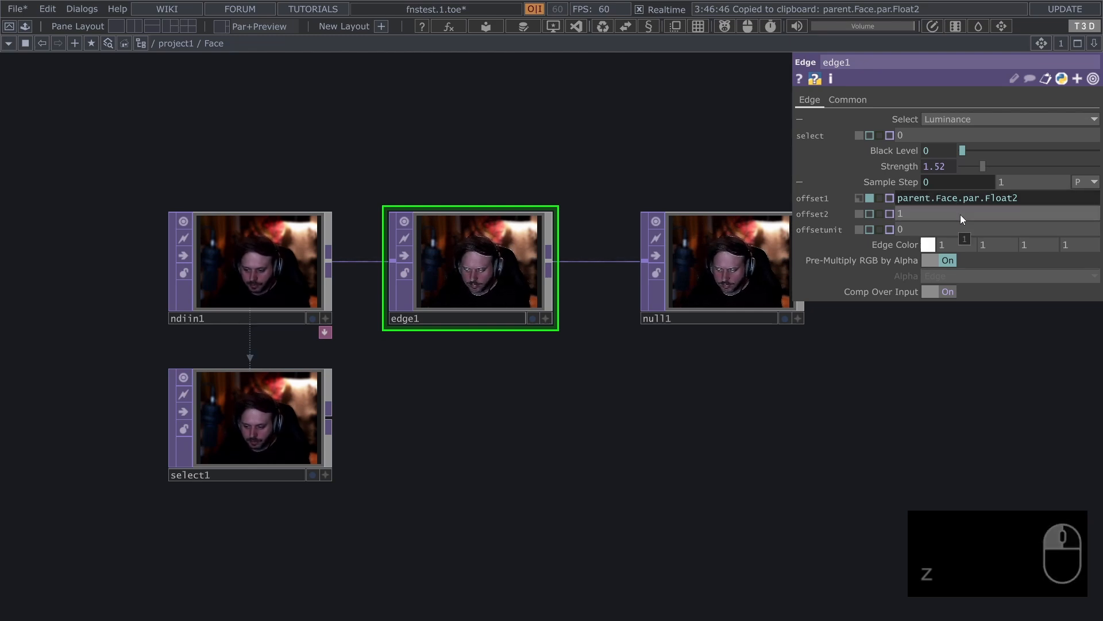
type("#!.p")
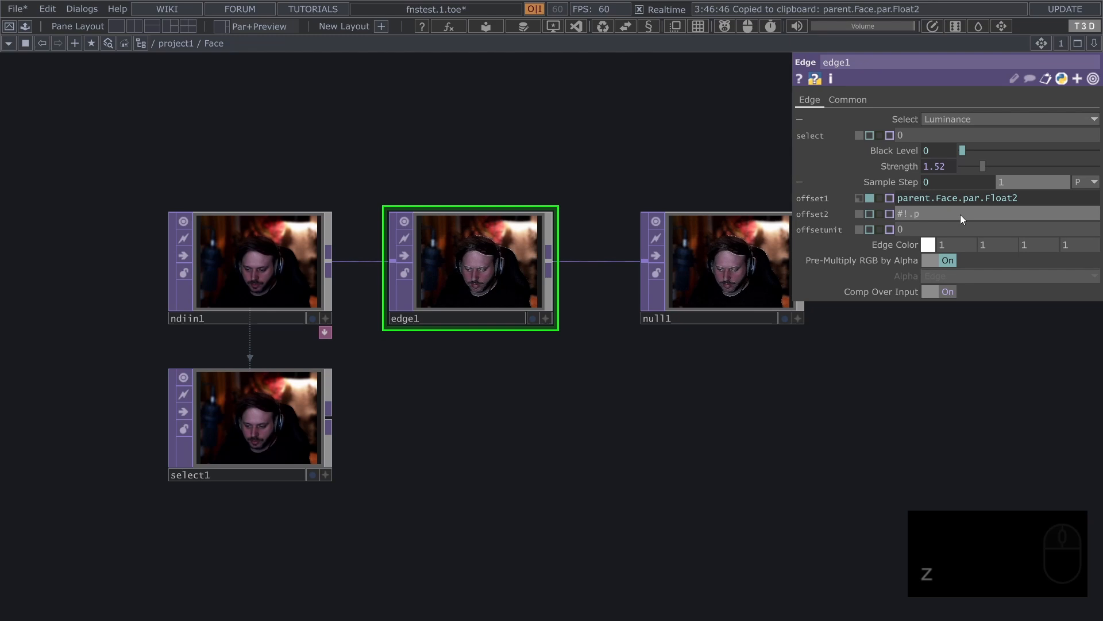
type("ar.Float2")
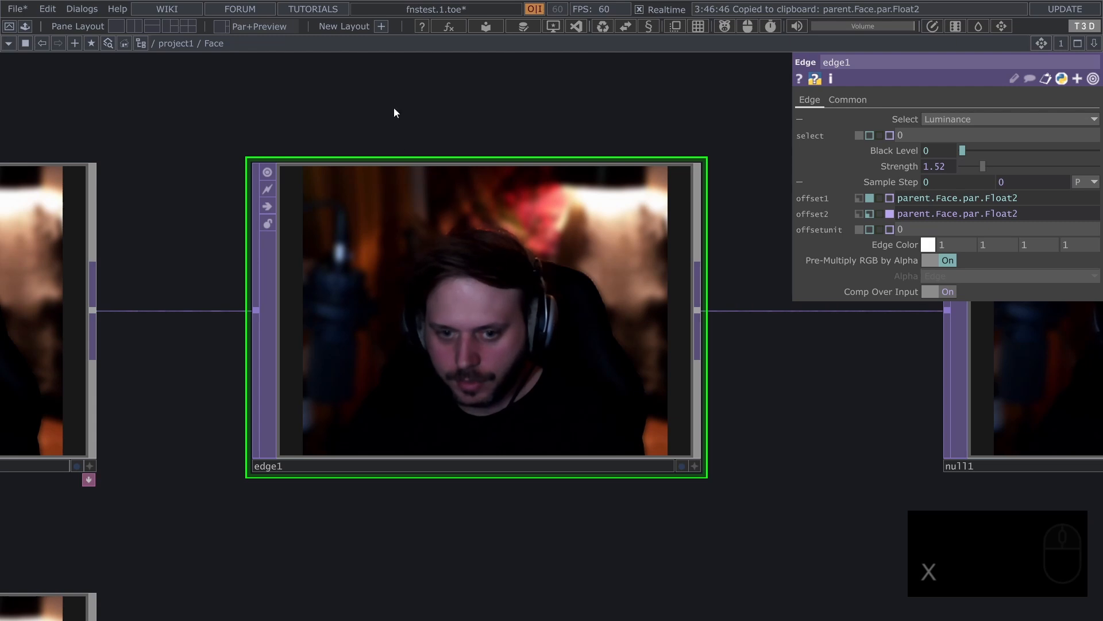
scroll(483, 178, "down", 3)
scroll(483, 178, "up", 2)
scroll(483, 172, "up", 1)
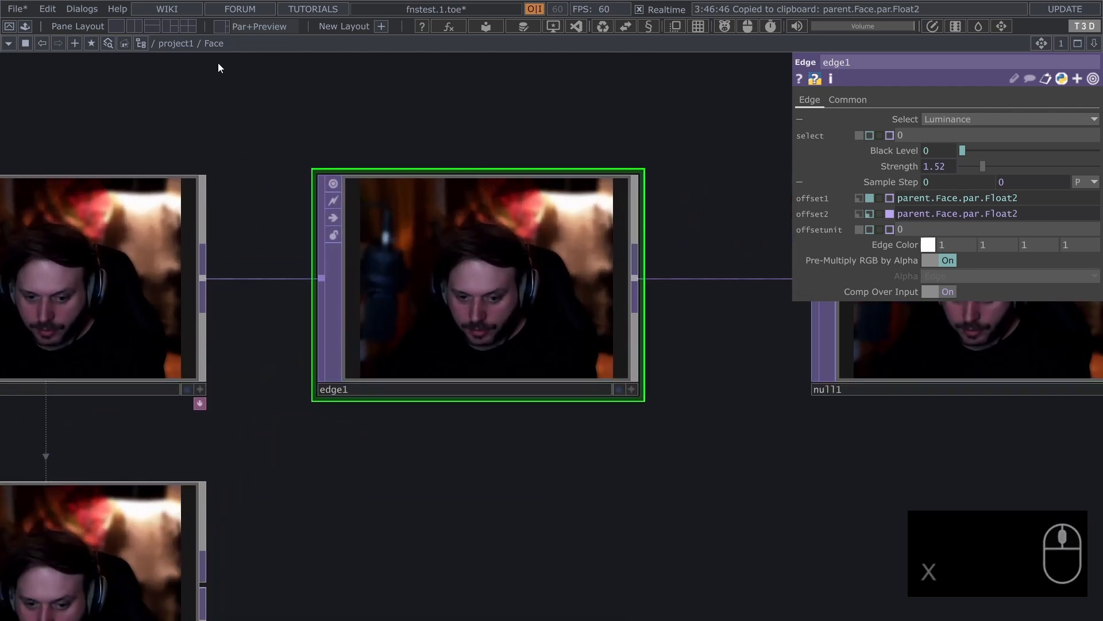
Copy the reference to Face's Blacklevel parameter from its parent hierarchy listing in the network path
mouse_move(217, 46)
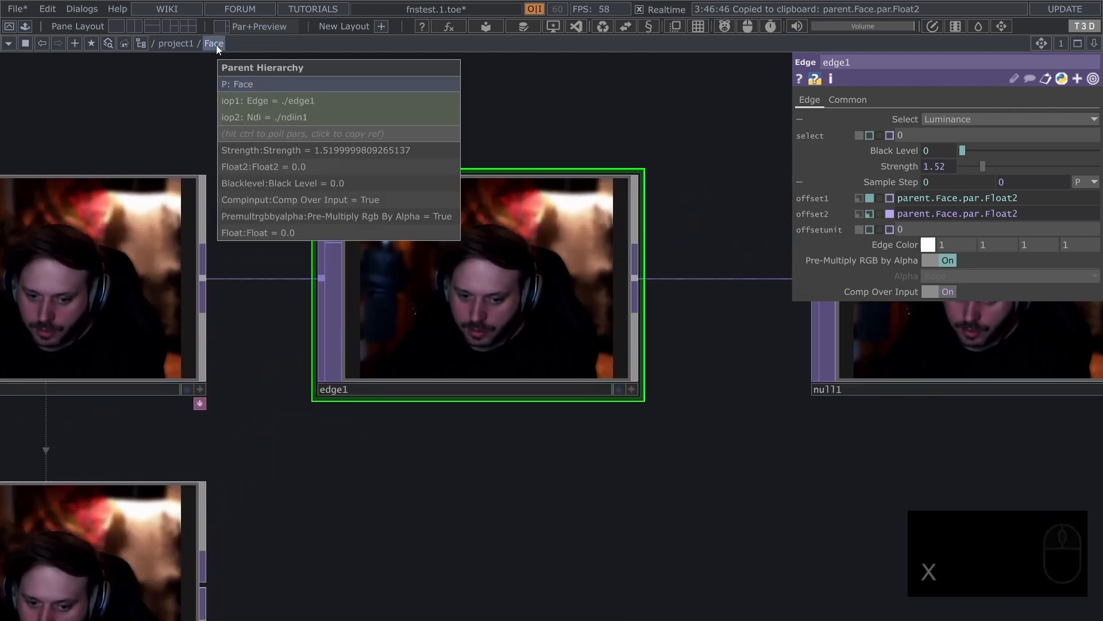
left_click(297, 186)
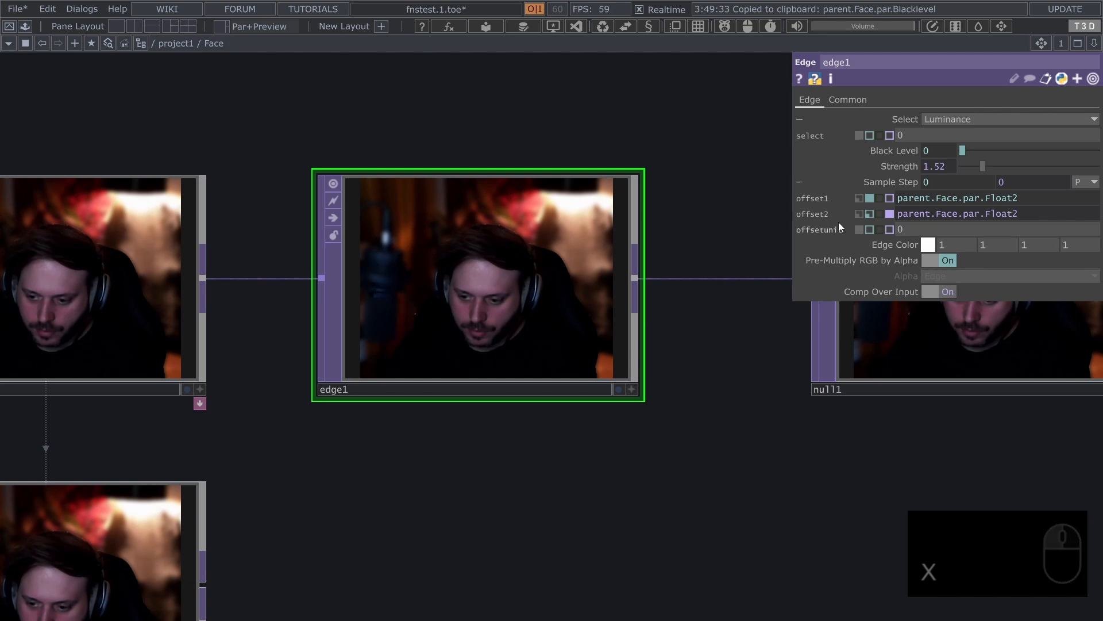
Promote edge1's Select parameter to Face as a bound custom parameter and check it in Face's Component Editor
key("alt+x")
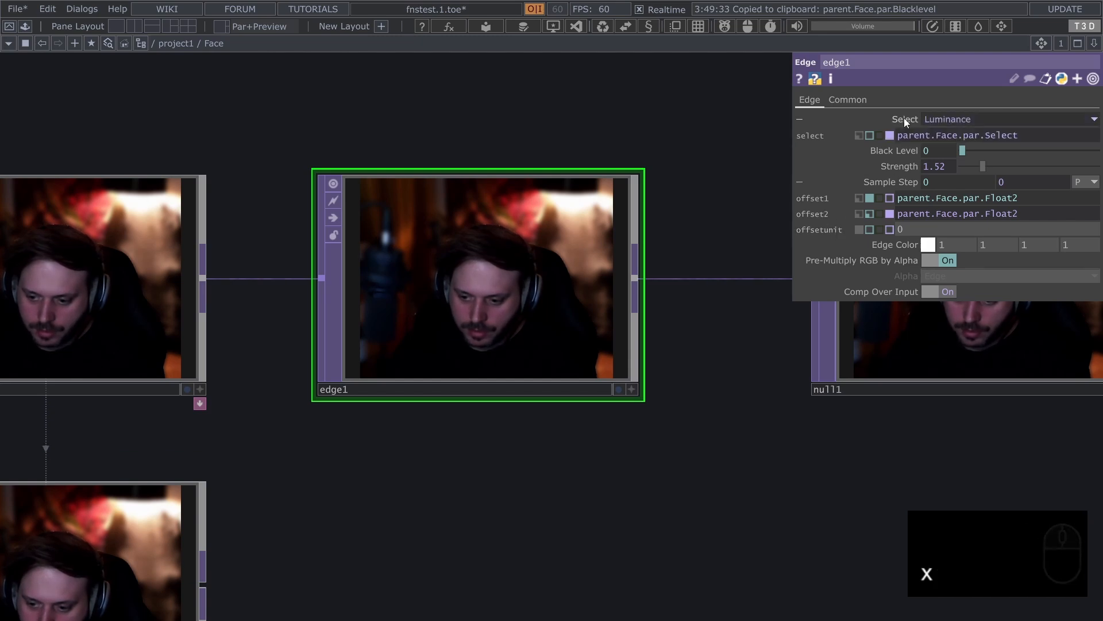
key("alt+shift+x")
left_click_drag(906, 17, 602, 152)
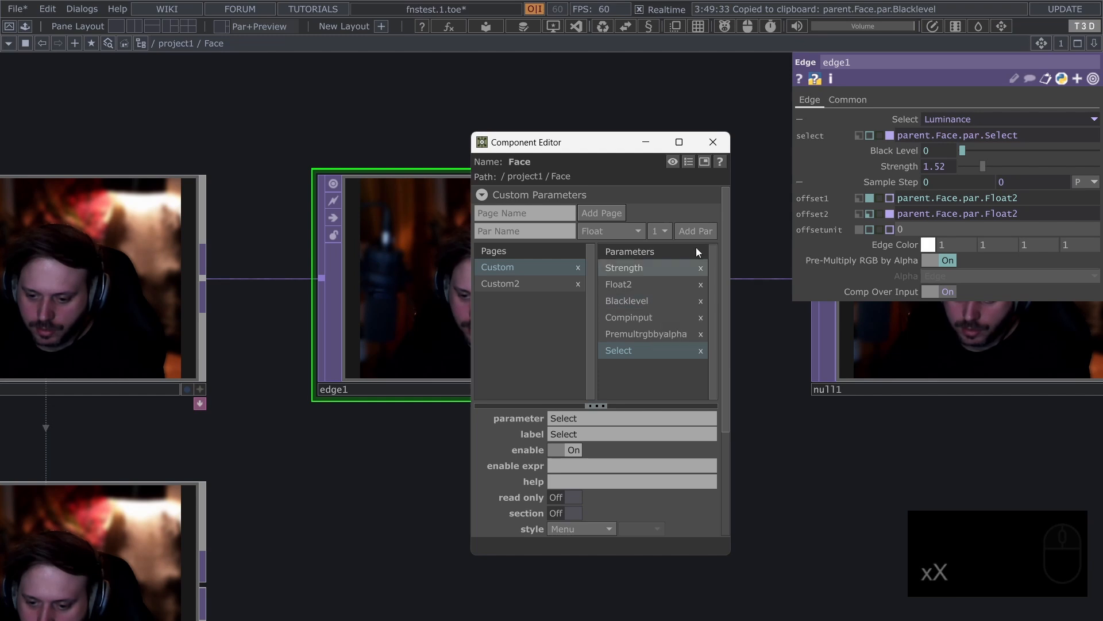
left_click(713, 144)
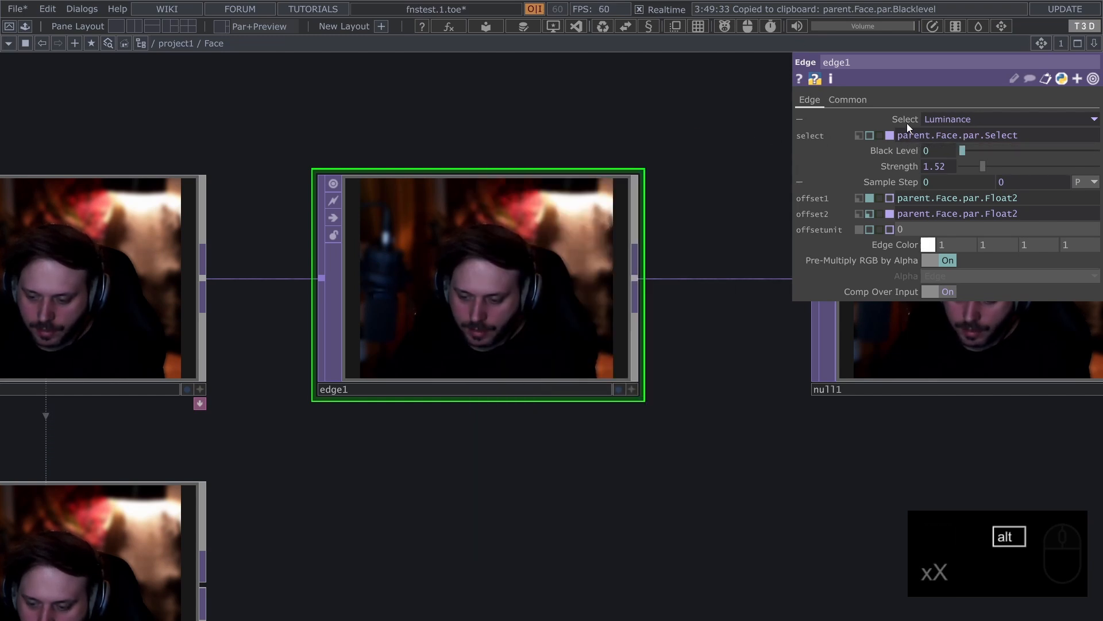
Switch edge1's Select and offset2 references to Face's parameters from bindings to expressions
key("ctrl+alt+x")
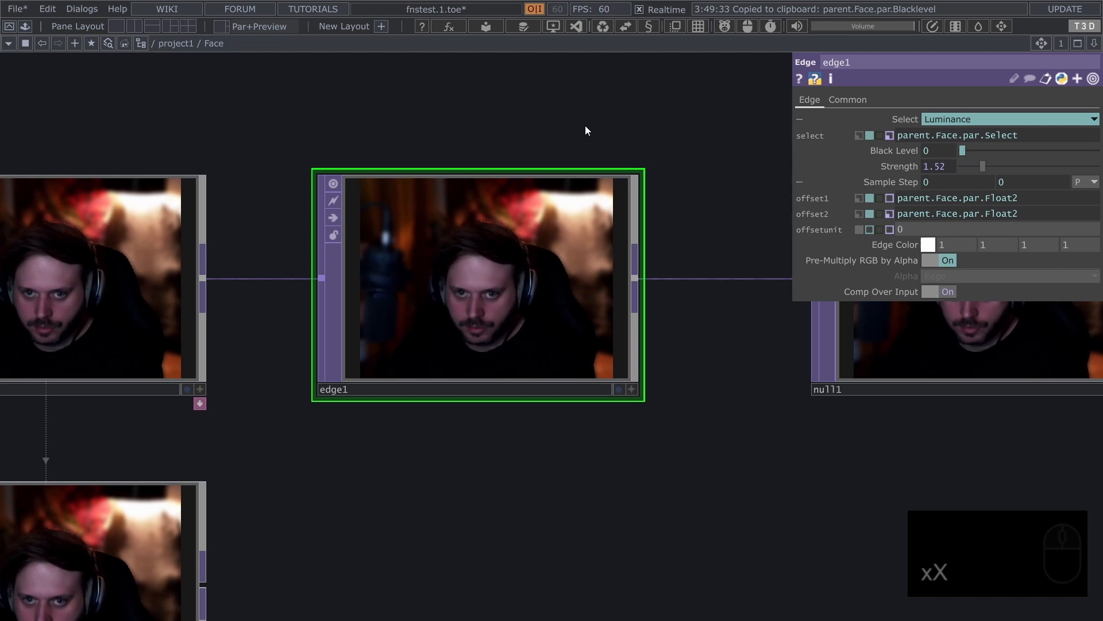